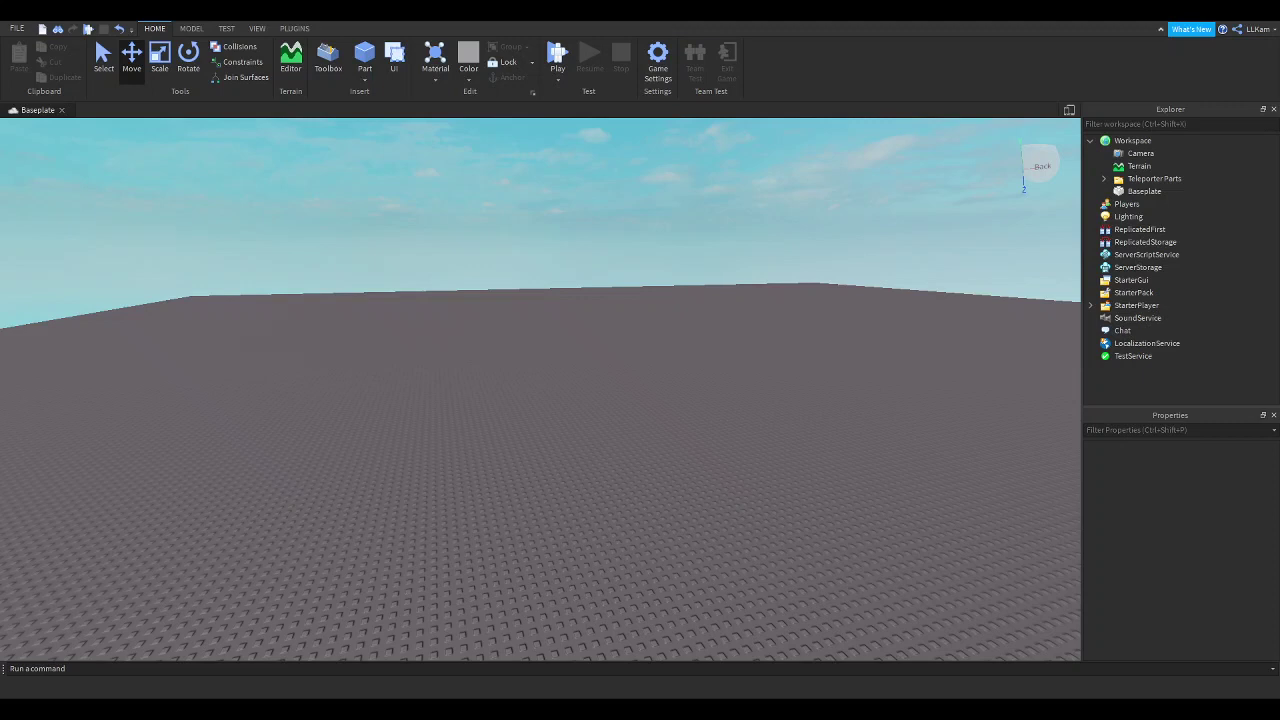
- Insert a new block part onto the baseplate and anchor it
right_drag(747, 307, 749, 306)
right_drag(602, 340, 594, 337)
key(w)
click(364, 55)
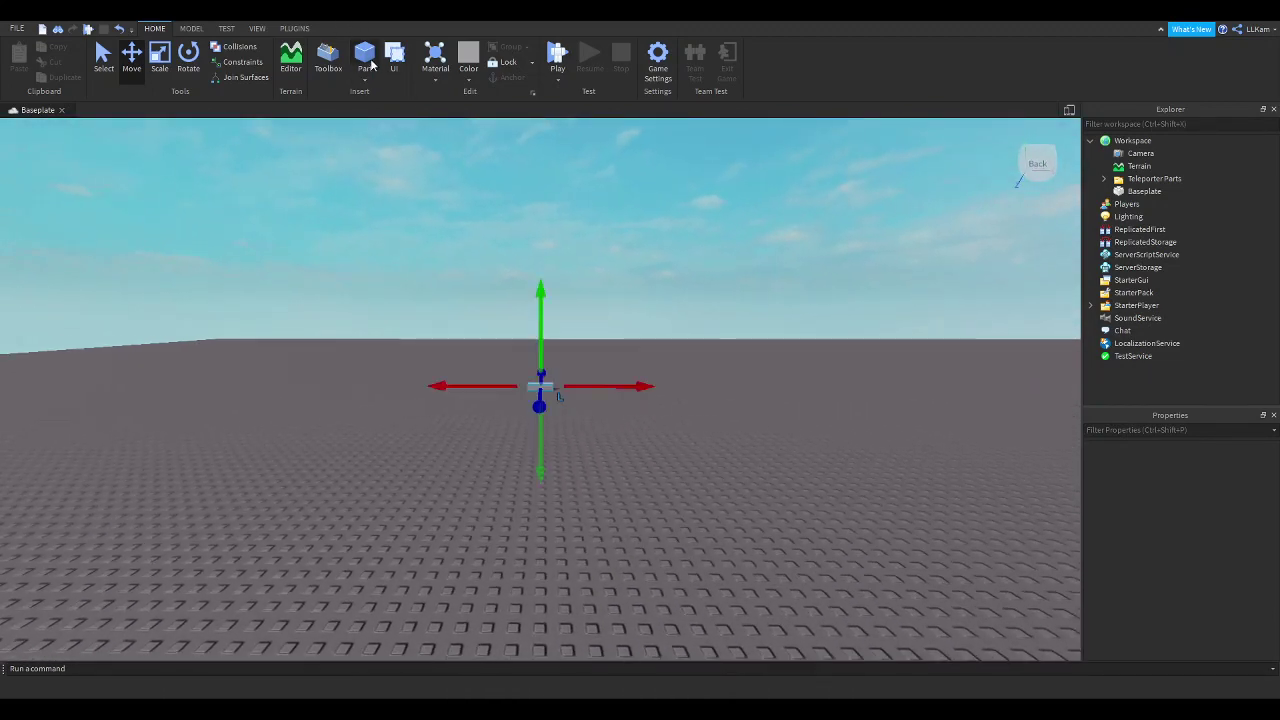
right_drag(970, 385, 985, 391)
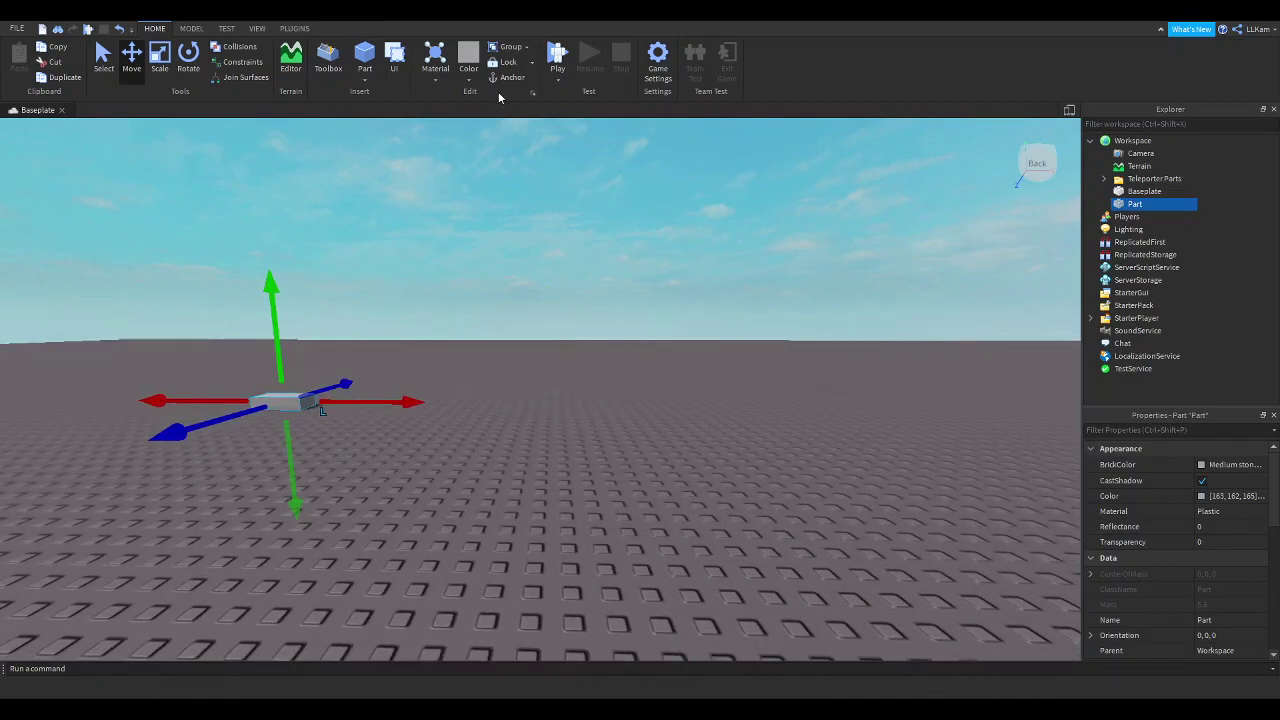
right_drag(603, 312, 610, 307)
key(d)
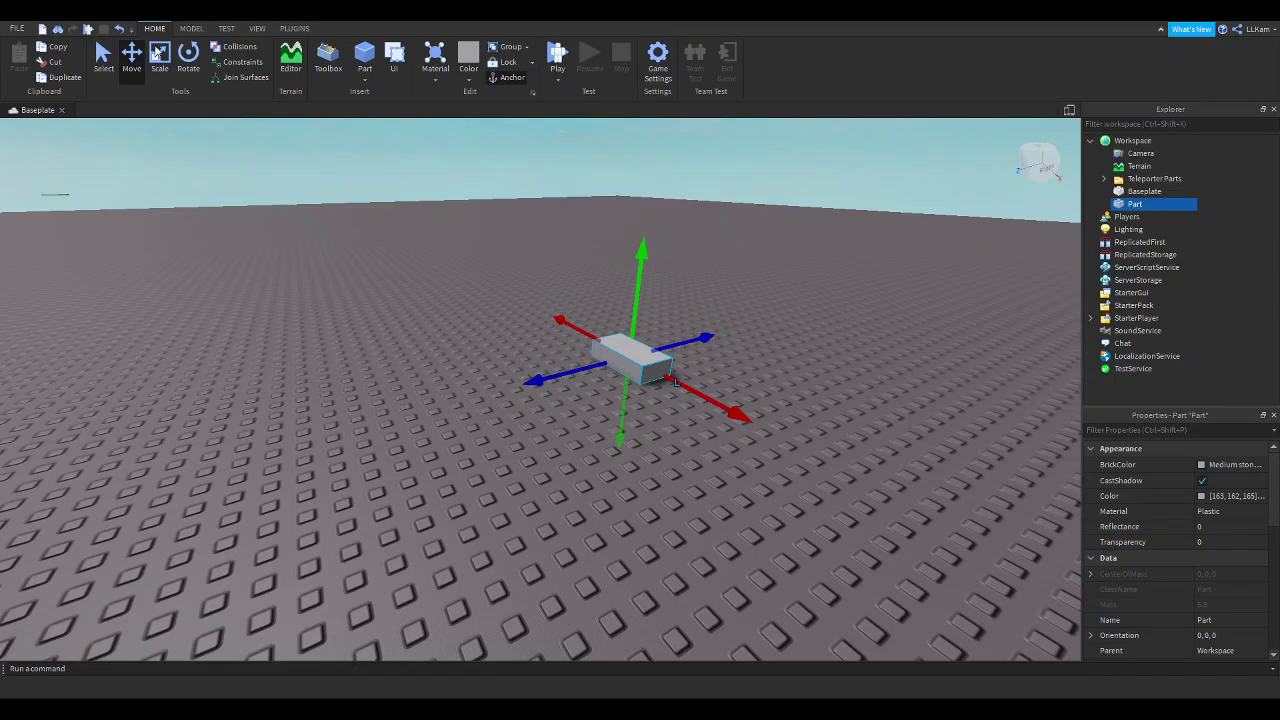
- Scale the part along its length and width into a large, flat rectangular floor slab
click(158, 55)
mouse_move(480, 273)
right_down()
mouse_move(466, 261)
mouse_move(475, 266)
right_up()
key(w)
key(s)
right_drag(475, 332, 472, 334)
drag(466, 343, 219, 303)
key(a)
drag(430, 284, 417, 150)
right_drag(417, 150, 418, 158)
drag(418, 159, 427, 202)
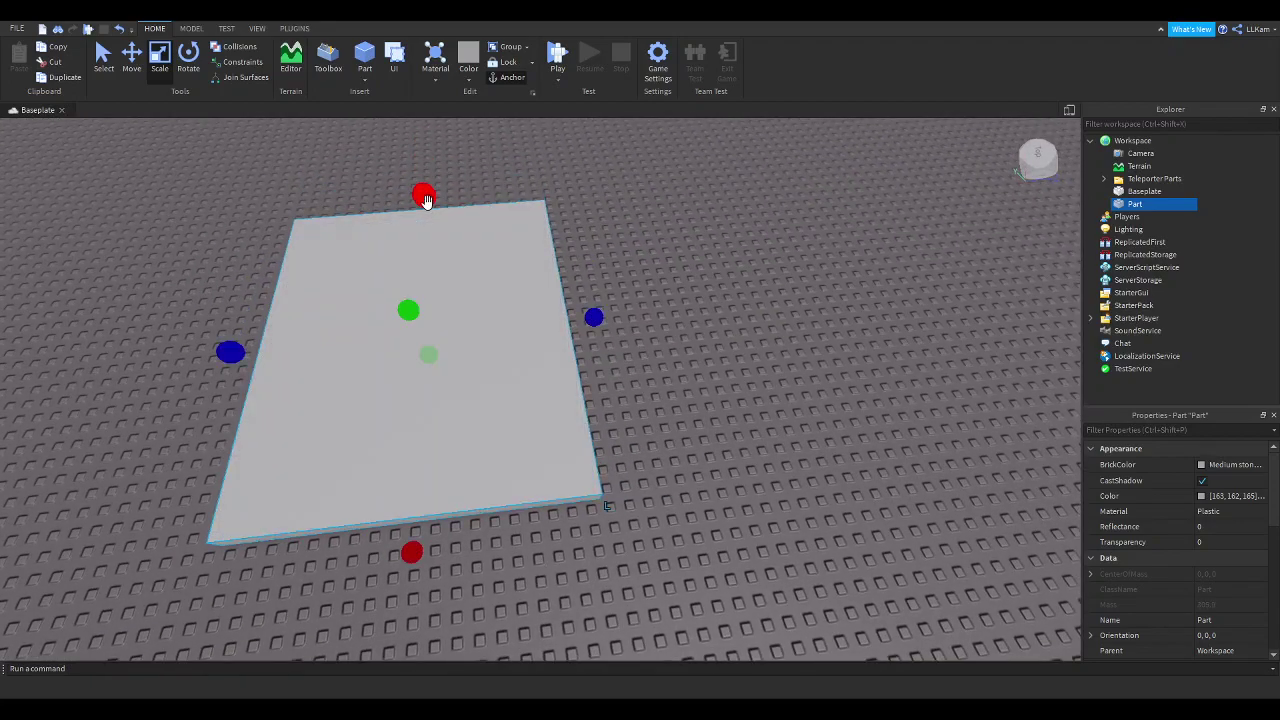
- Duplicate the floor slab and scale the copy into a tall, thin wall along one side of the floor
key(d)
right_drag(427, 202, 426, 200)
key(ctrl+d)
drag(392, 186, 882, 465)
key(a)
right_drag(882, 465, 884, 462)
drag(594, 305, 584, 246)
right_drag(583, 249, 584, 246)
drag(584, 246, 590, 256)
right_drag(590, 258, 583, 249)
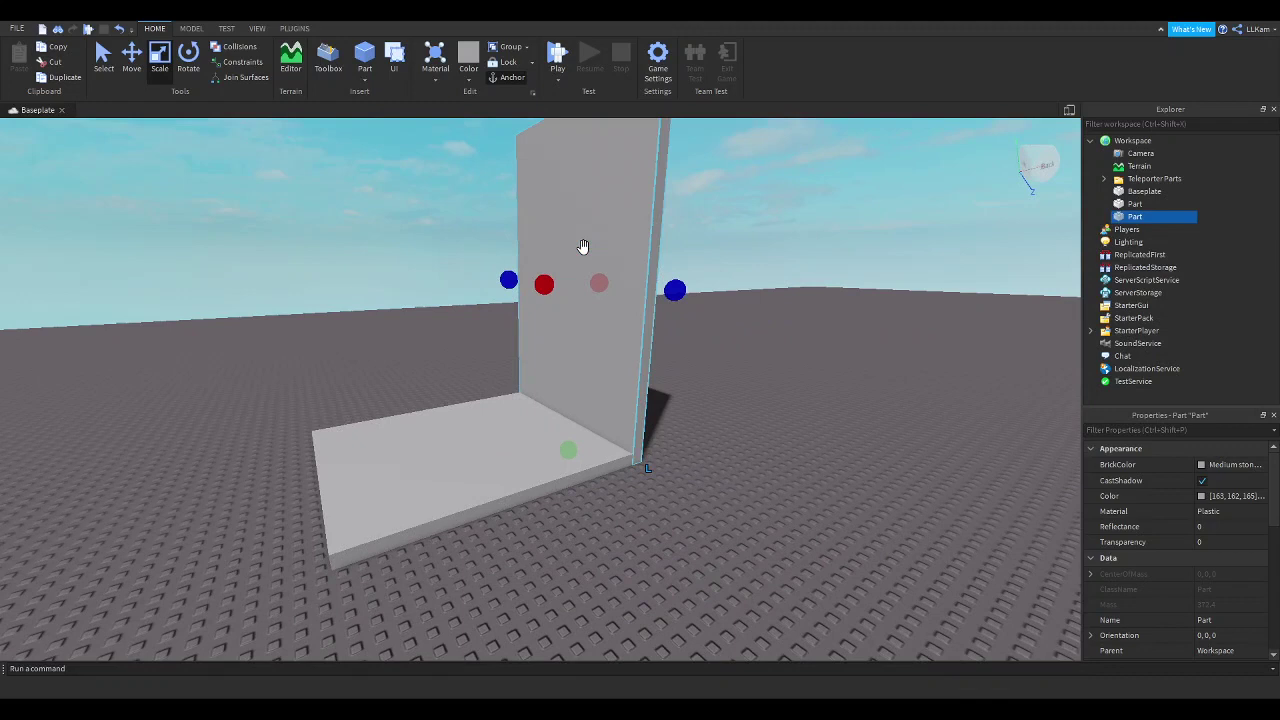
- Duplicate the side wall and scale the copies into a back wall and an opposite side wall around the floor
key(ctrl+d)
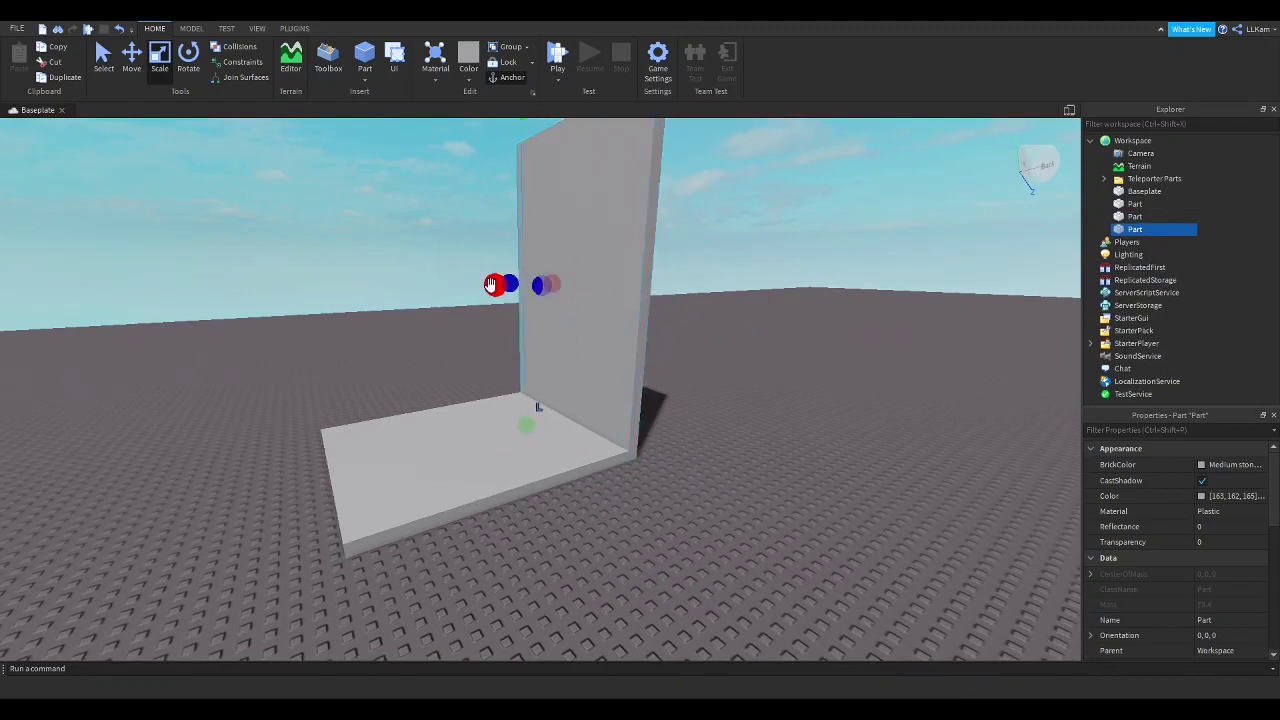
drag(491, 285, 248, 344)
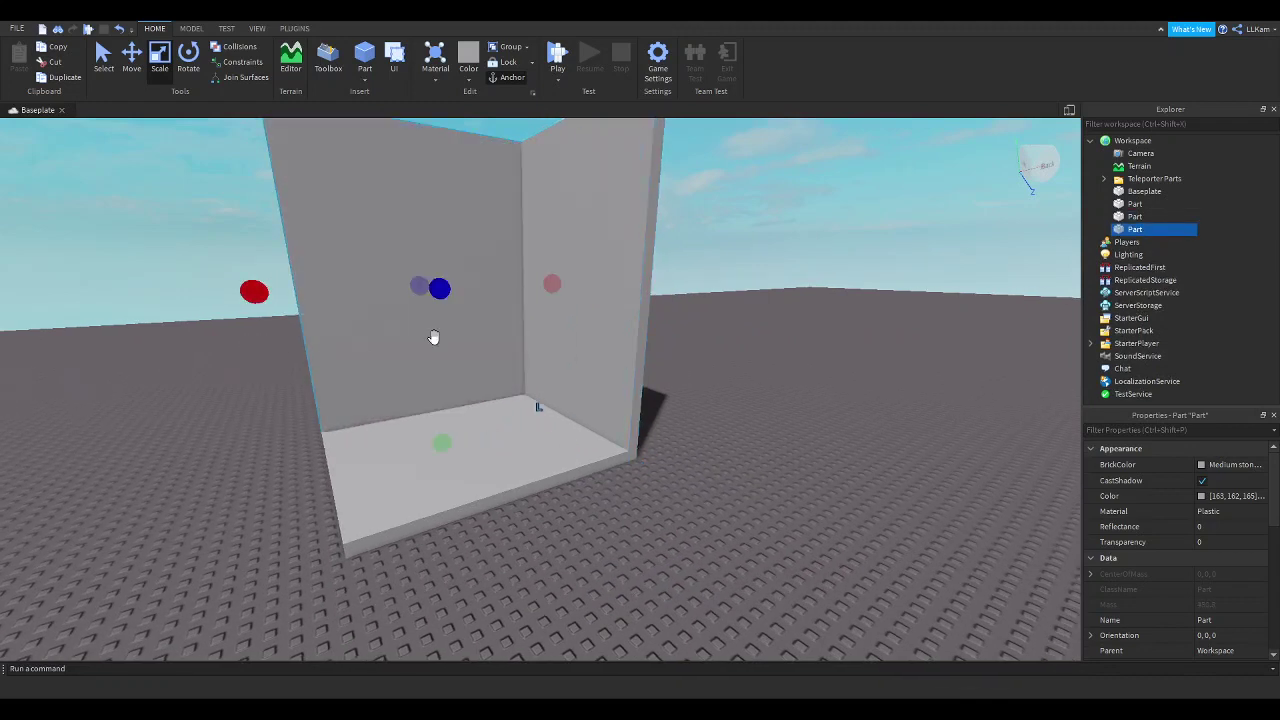
key(ctrl+d)
drag(541, 293, 168, 306)
drag(307, 301, 355, 377)
key(d)
right_drag(446, 343, 450, 342)
right_drag(457, 271, 459, 262)
- Duplicate the floor and its three walls together and raise the copies on top of the originals as a second storey
scroll(522, 341, down, 10)
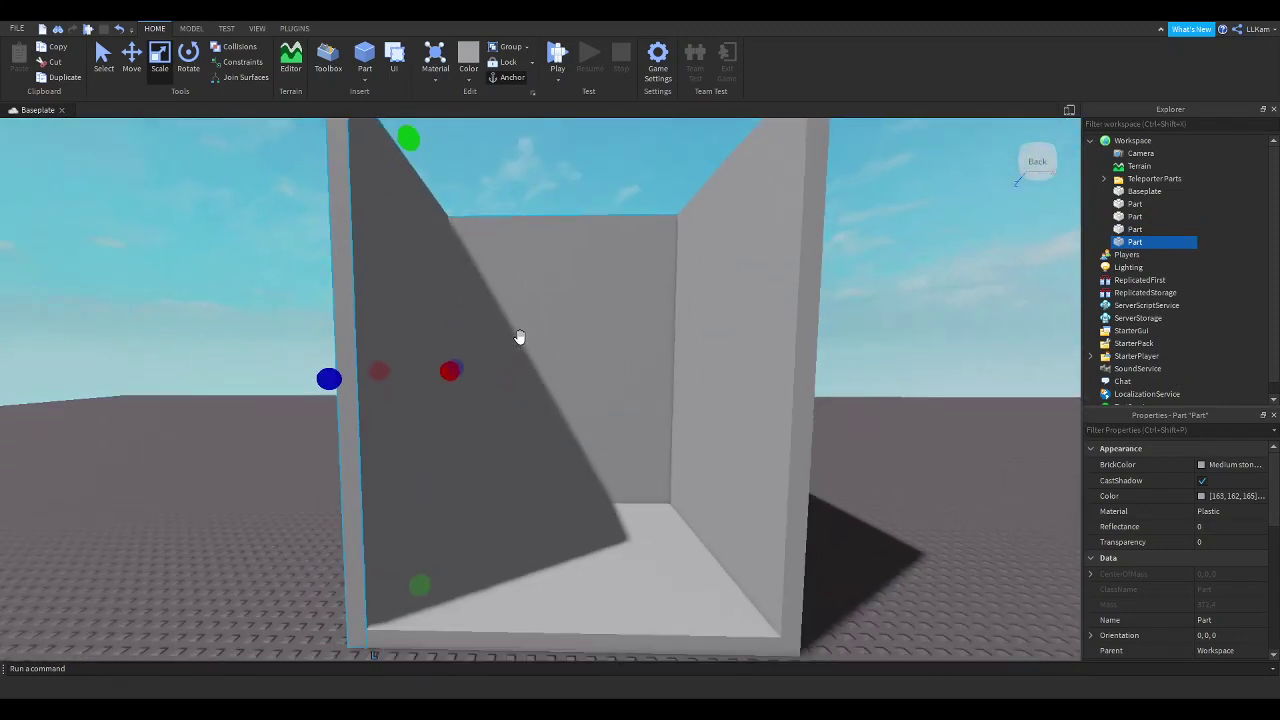
drag(389, 223, 687, 481)
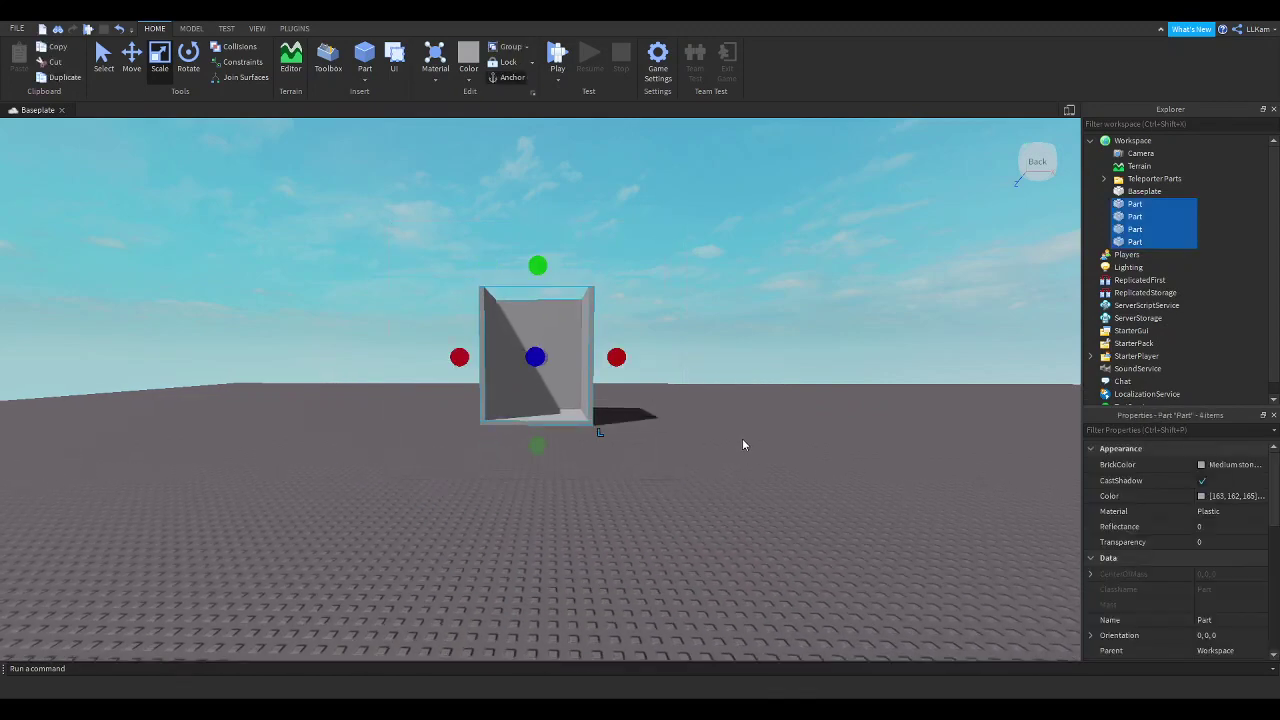
key(w)
right_drag(742, 439, 745, 455)
key(s)
click(136, 60)
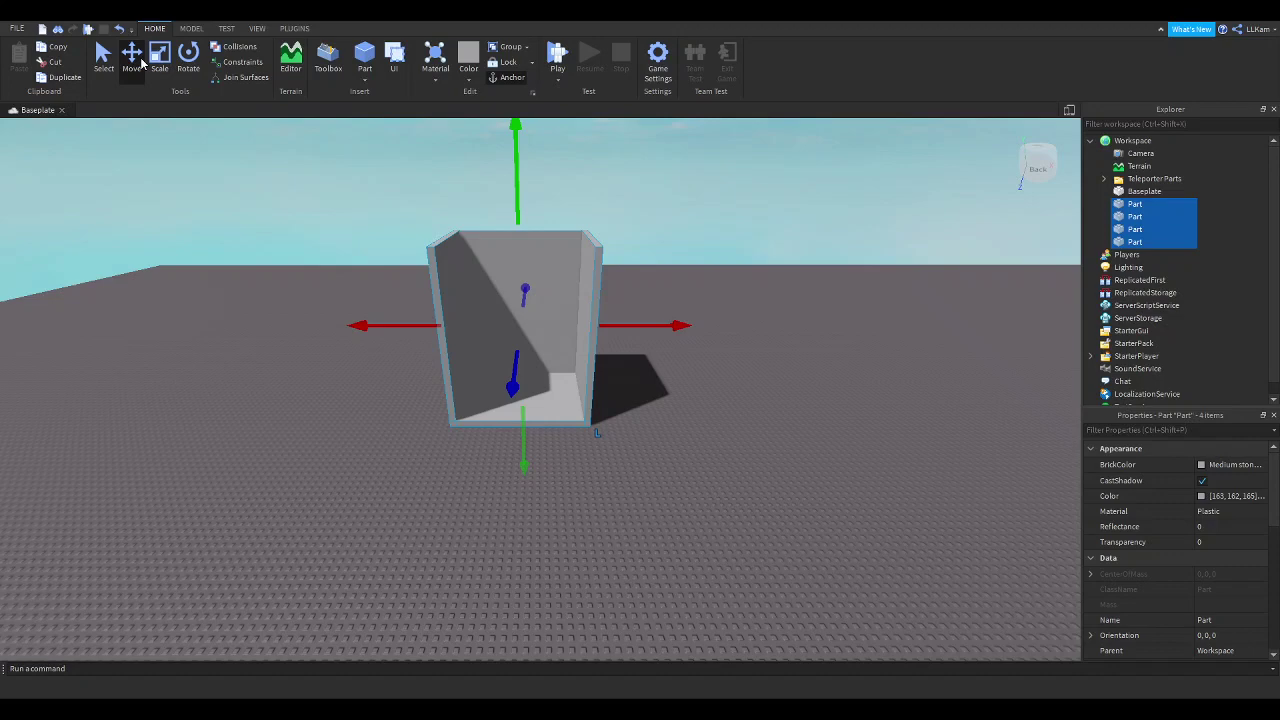
key(ctrl+d)
mouse_move(517, 175)
mouse_down()
mouse_move(517, 160)
mouse_move(531, 174)
mouse_up()
right_drag(531, 174, 531, 174)
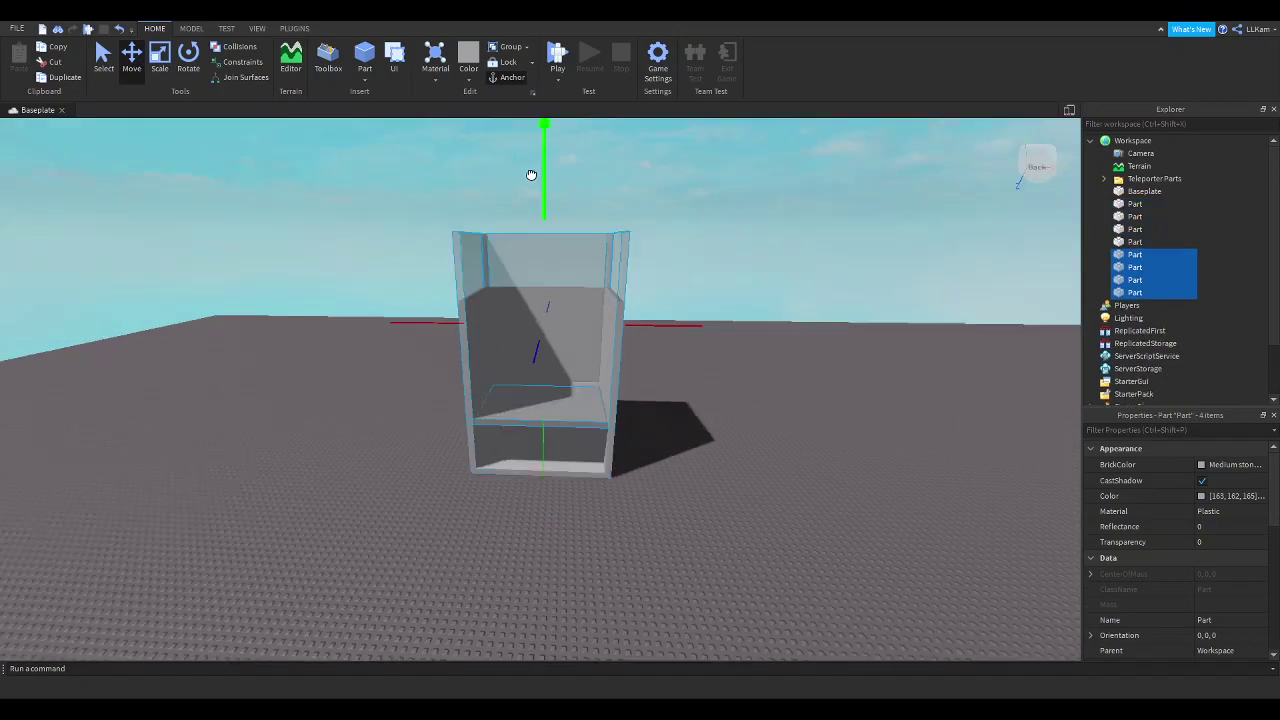
drag(531, 174, 531, 174)
right_drag(531, 174, 531, 174)
drag(531, 174, 535, 265)
right_drag(699, 291, 699, 291)
click(698, 291)
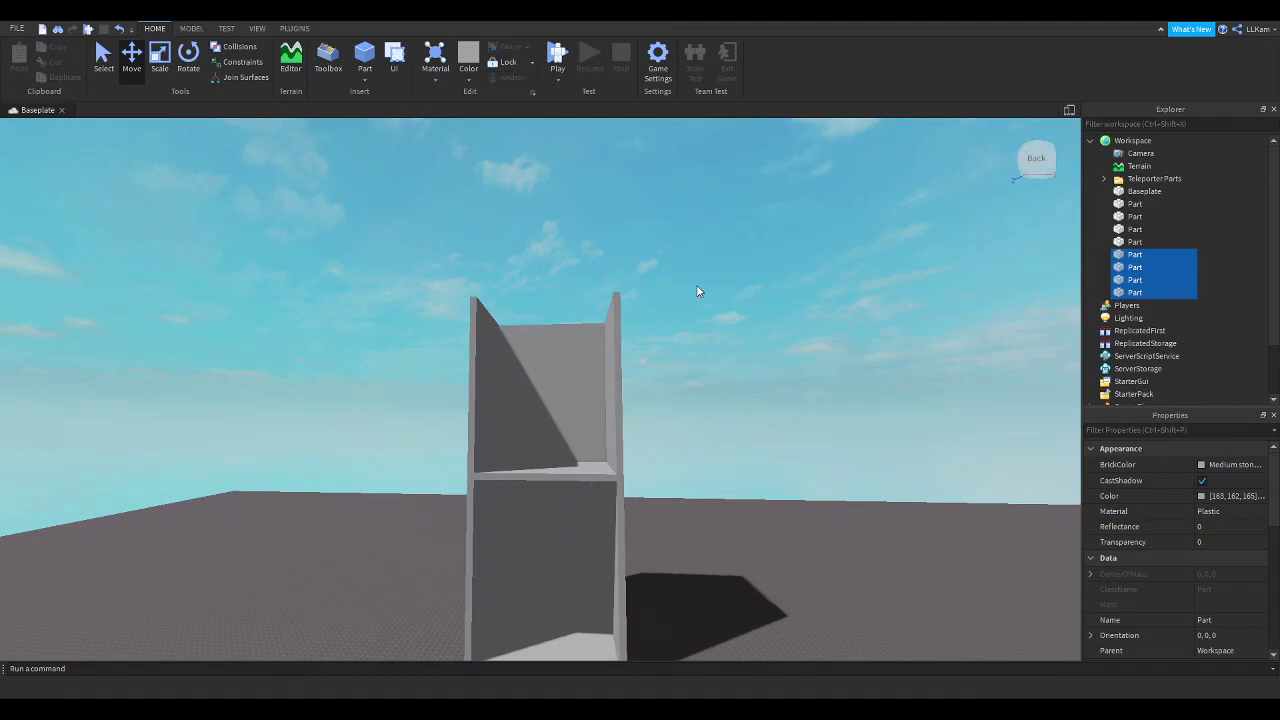
- Duplicate the second-storey floor and raise the copy to the top of the walls as a roof
click(553, 332)
click(586, 462)
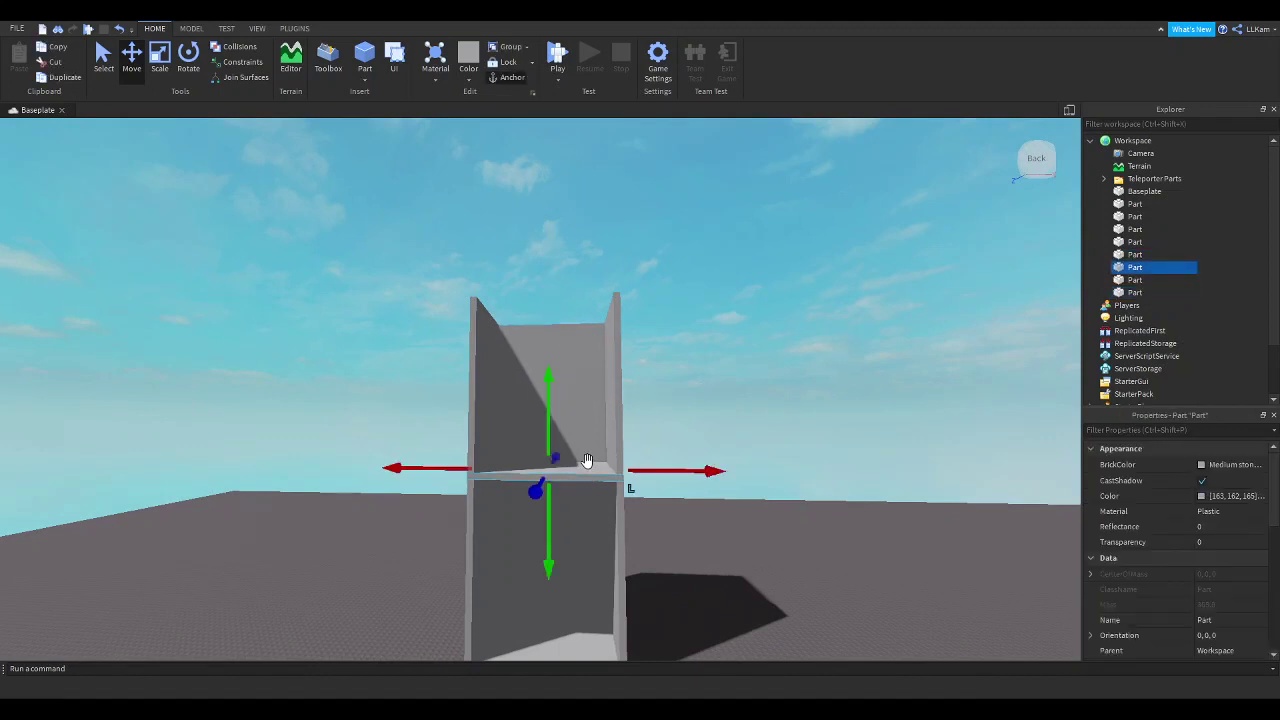
key(ctrl+d)
drag(549, 443, 534, 282)
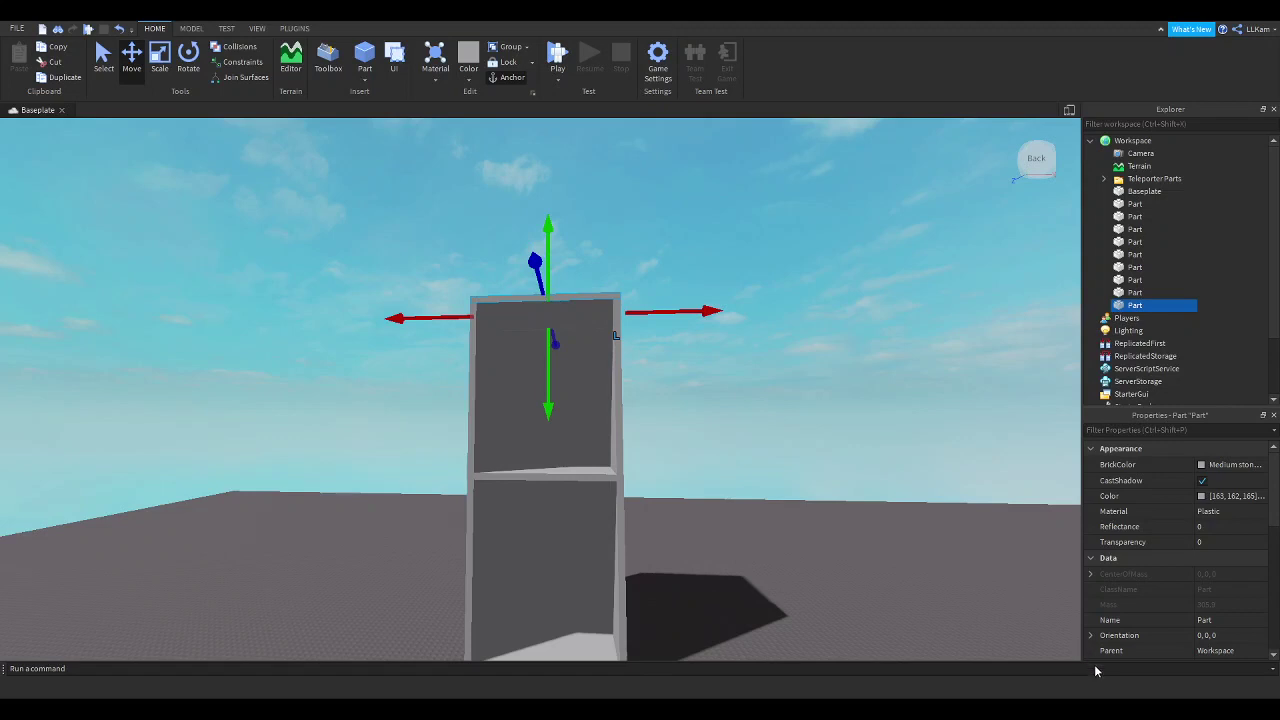
click(817, 409)
- Duplicate the upper right wall and scale the copy into a panel covering the right third of the open front
mouse_move(817, 409)
right_down()
mouse_move(825, 425)
mouse_move(797, 409)
right_up()
key(w)
click(779, 311)
right_drag(768, 313, 788, 313)
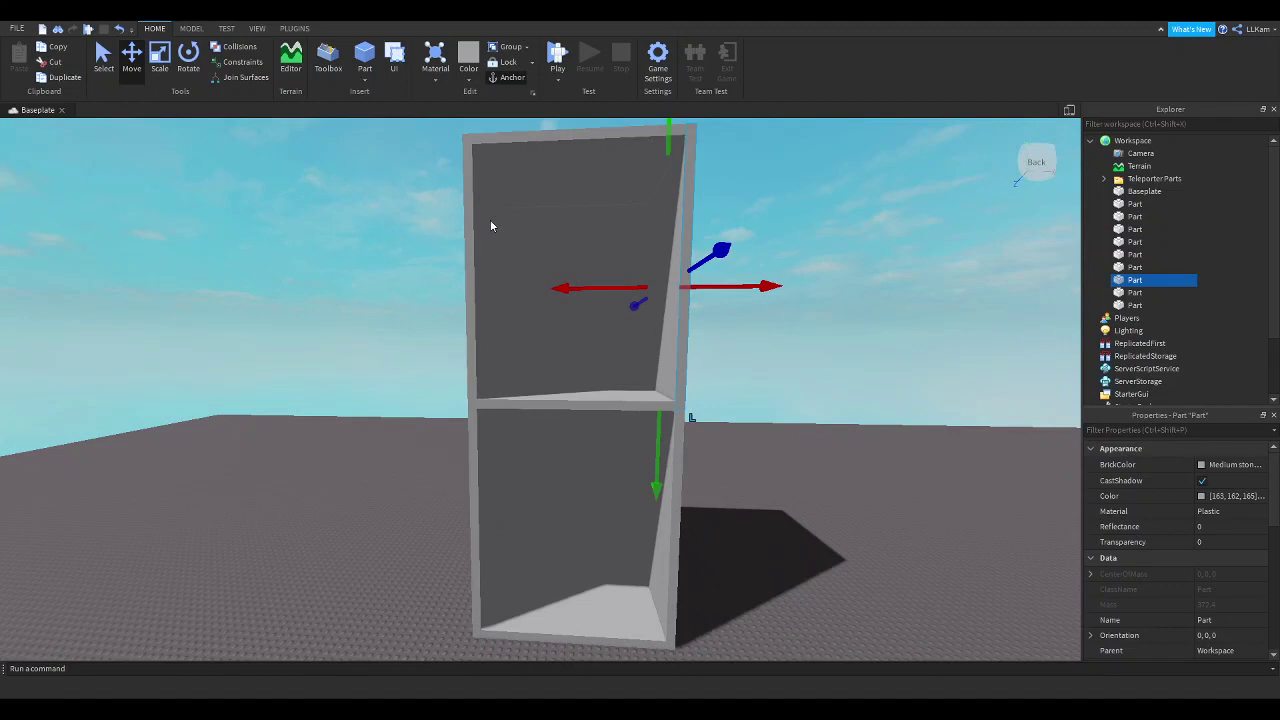
key(ctrl+d)
click(158, 55)
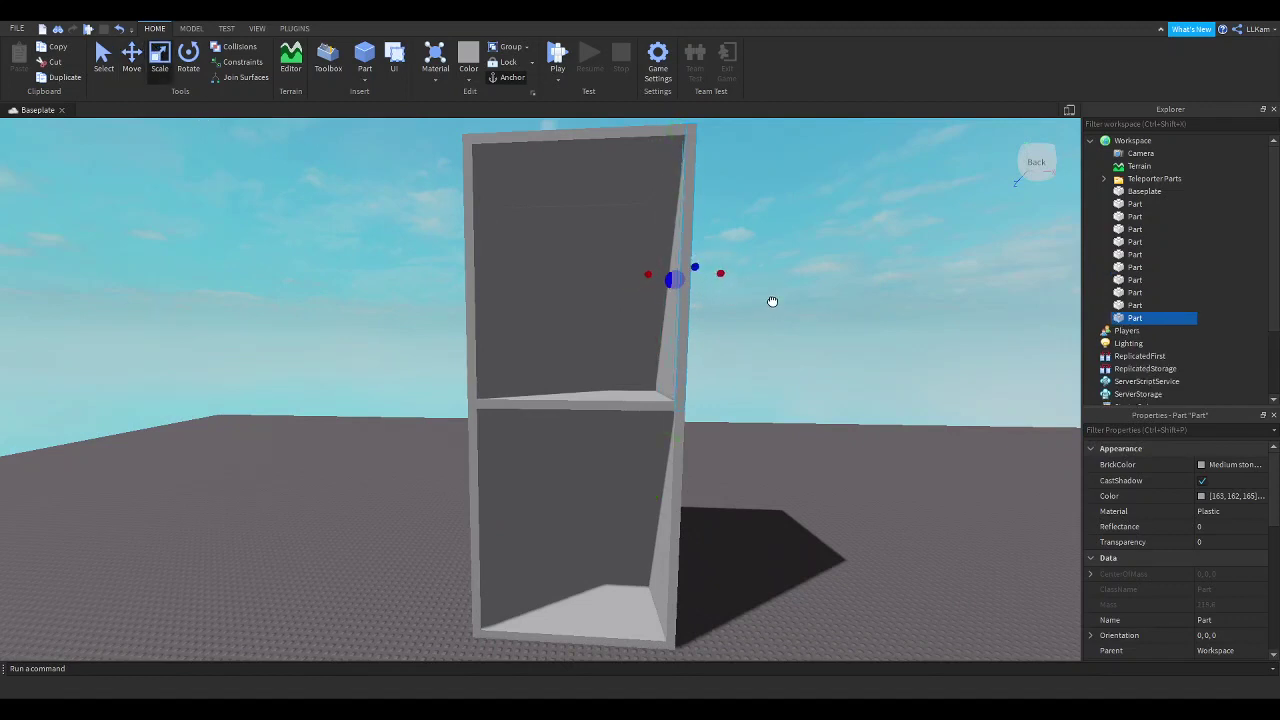
drag(642, 276, 481, 305)
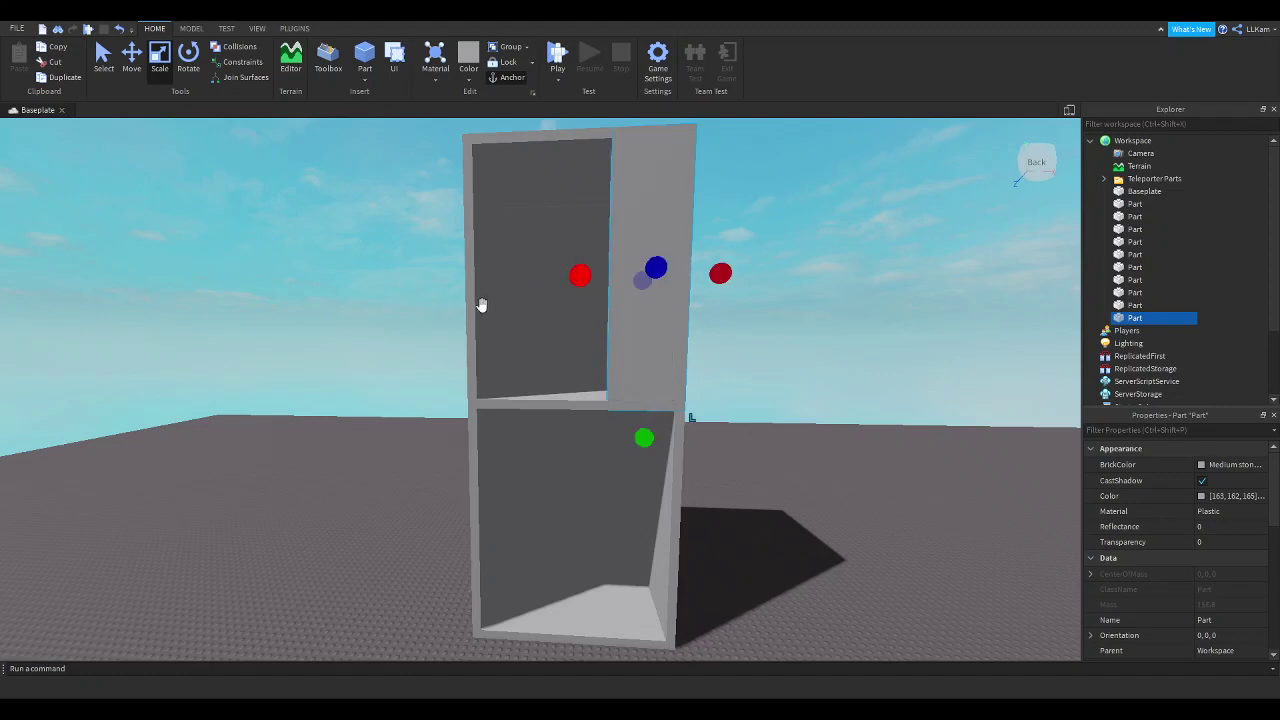
- Duplicate the upper left wall and scale the copy into a matching front panel, leaving a doorway in the middle
click(460, 305)
key(ctrl+d)
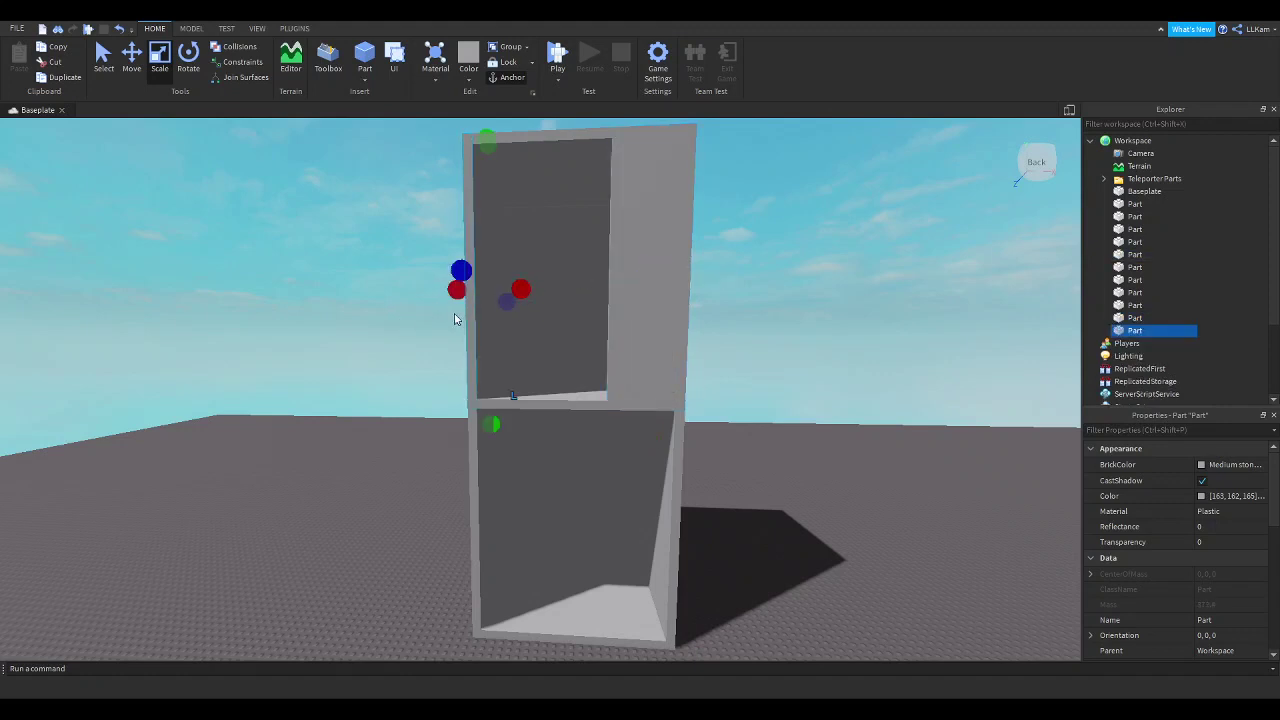
drag(506, 301, 544, 283)
right_drag(631, 314, 568, 313)
mouse_move(505, 328)
mouse_down()
mouse_move(540, 329)
mouse_move(519, 327)
mouse_up()
- Duplicate the roof and scale the copy downward into a header above the upper doorway
click(541, 226)
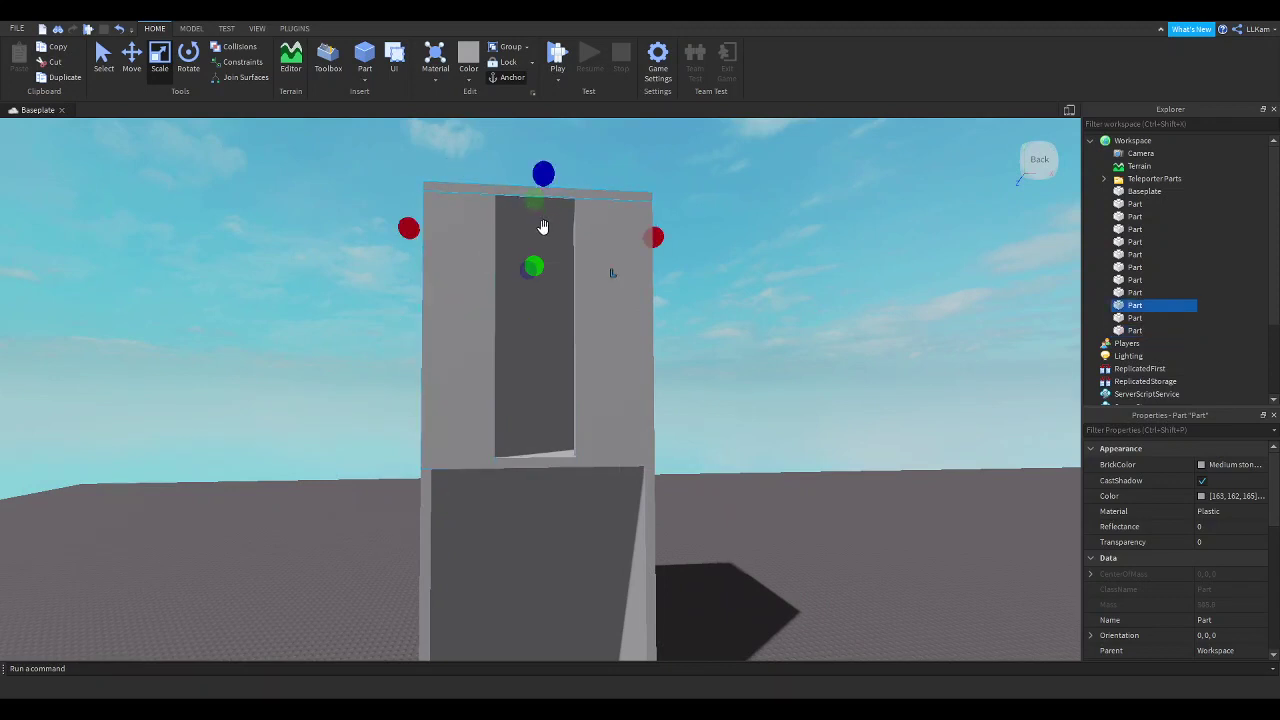
key(ctrl+d)
key(a)
drag(562, 266, 605, 278)
click(802, 313)
- Extend both front panels down to the base so they also frame the lower storey
right_drag(802, 313, 802, 330)
key(s)
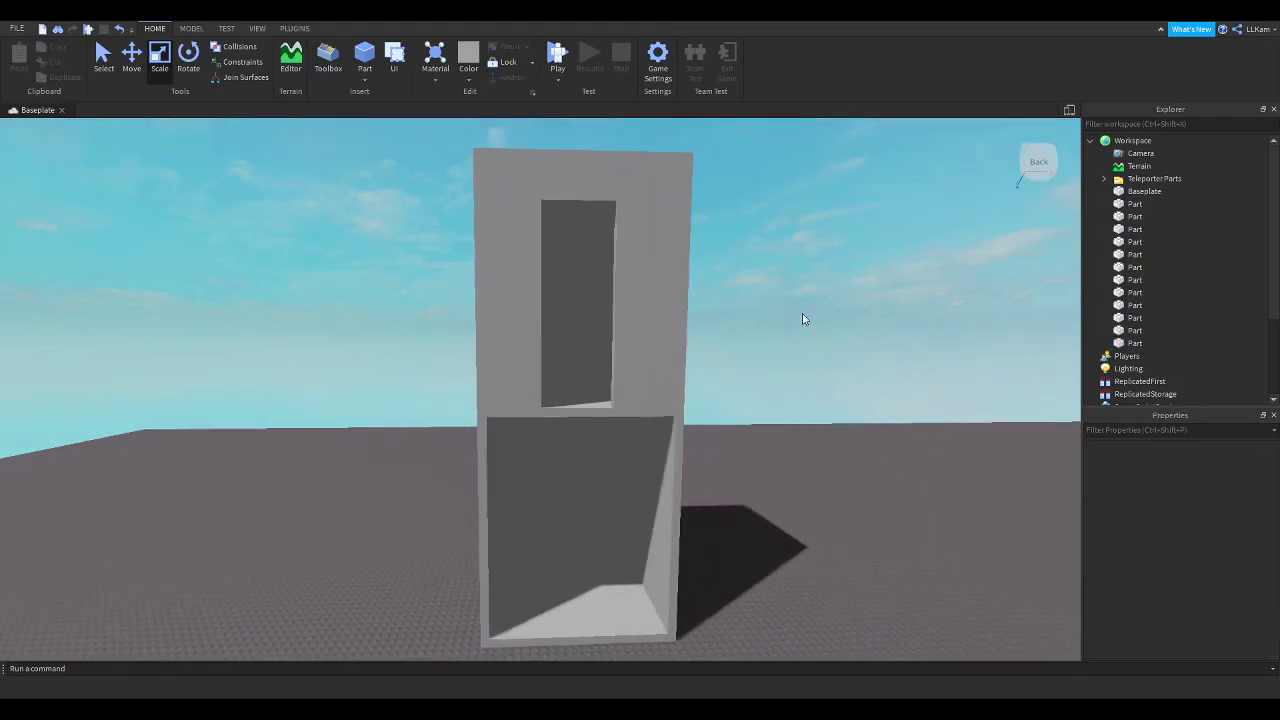
key(d)
click(580, 363)
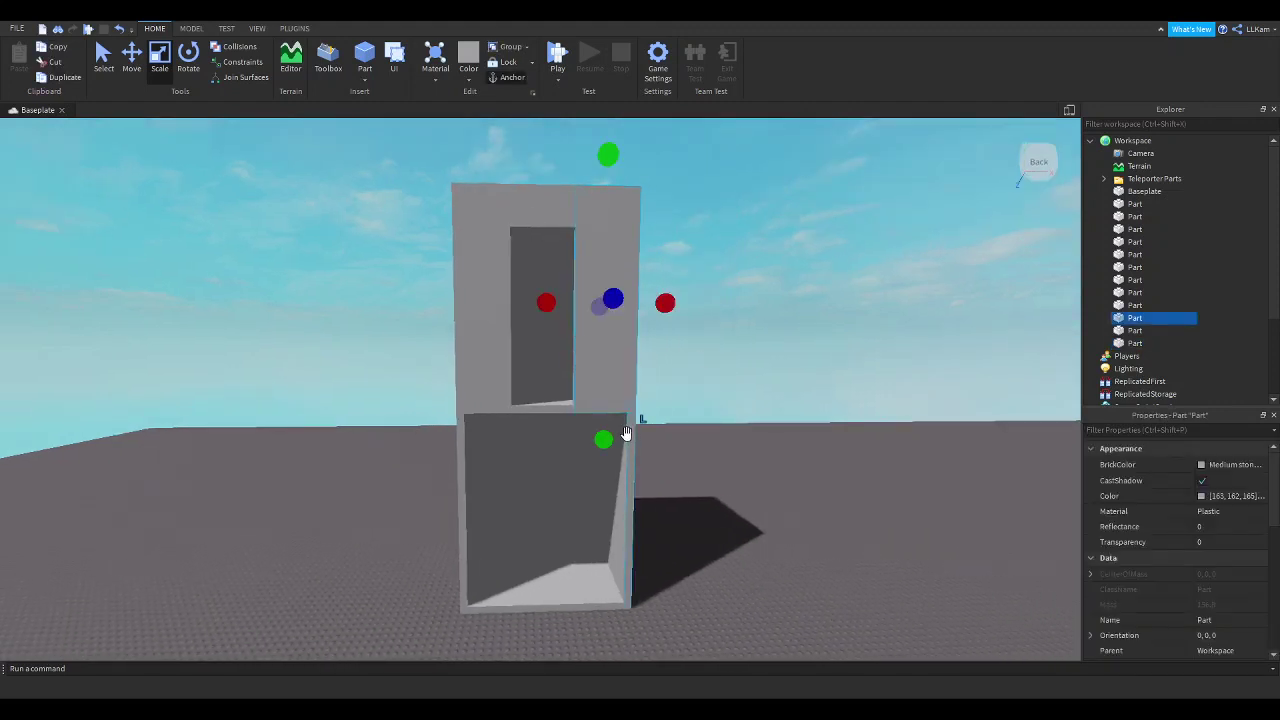
drag(603, 437, 605, 645)
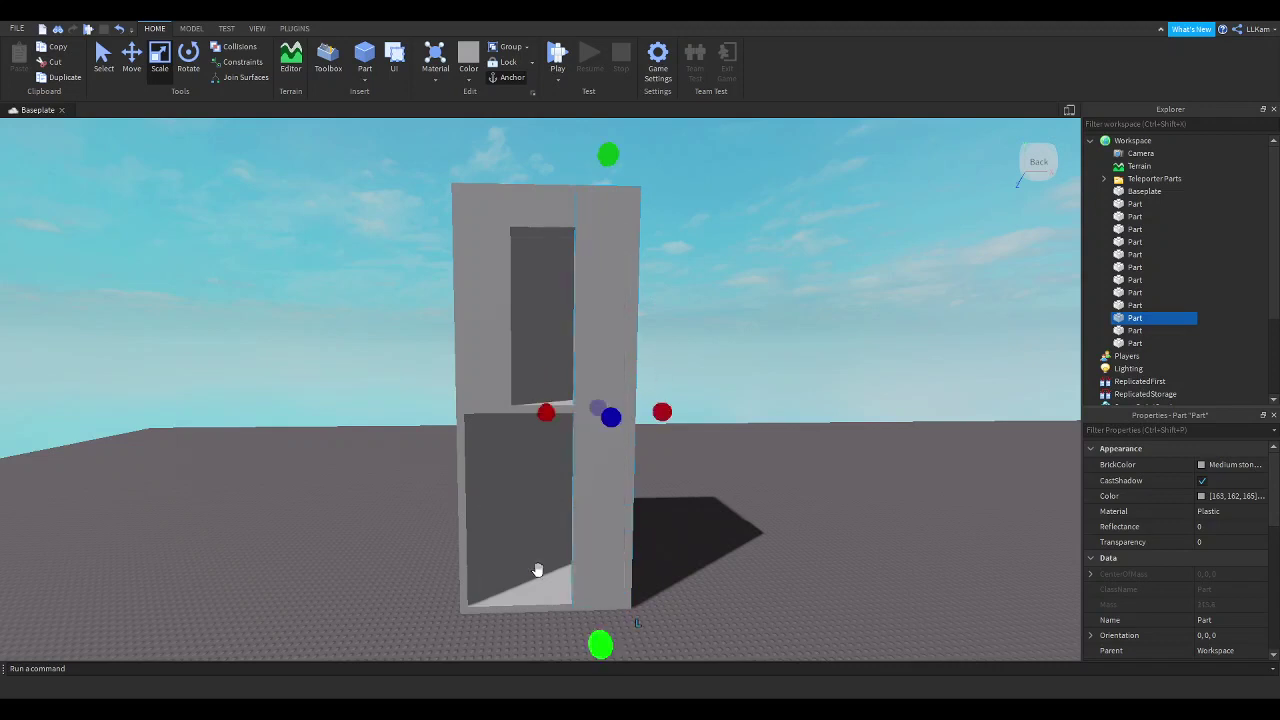
click(475, 303)
drag(486, 442, 489, 632)
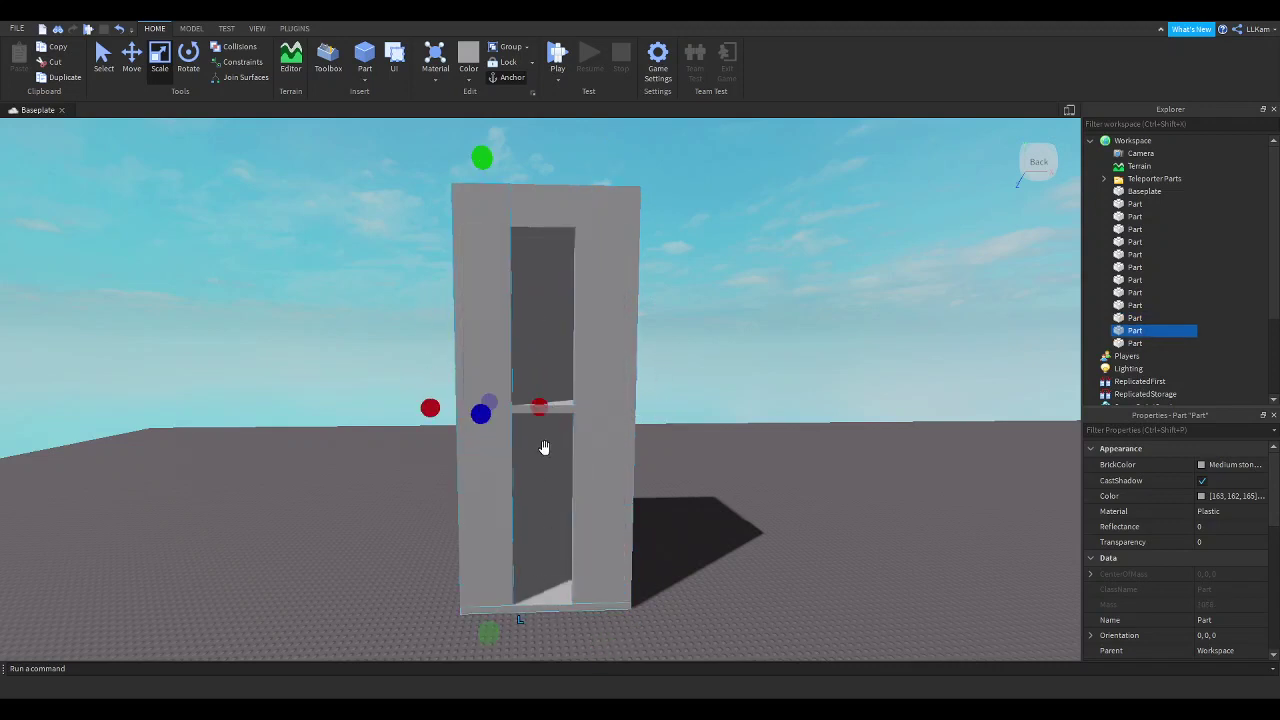
- Duplicate the doorway header and lower the copy to sit above the ground-floor doorway
click(545, 215)
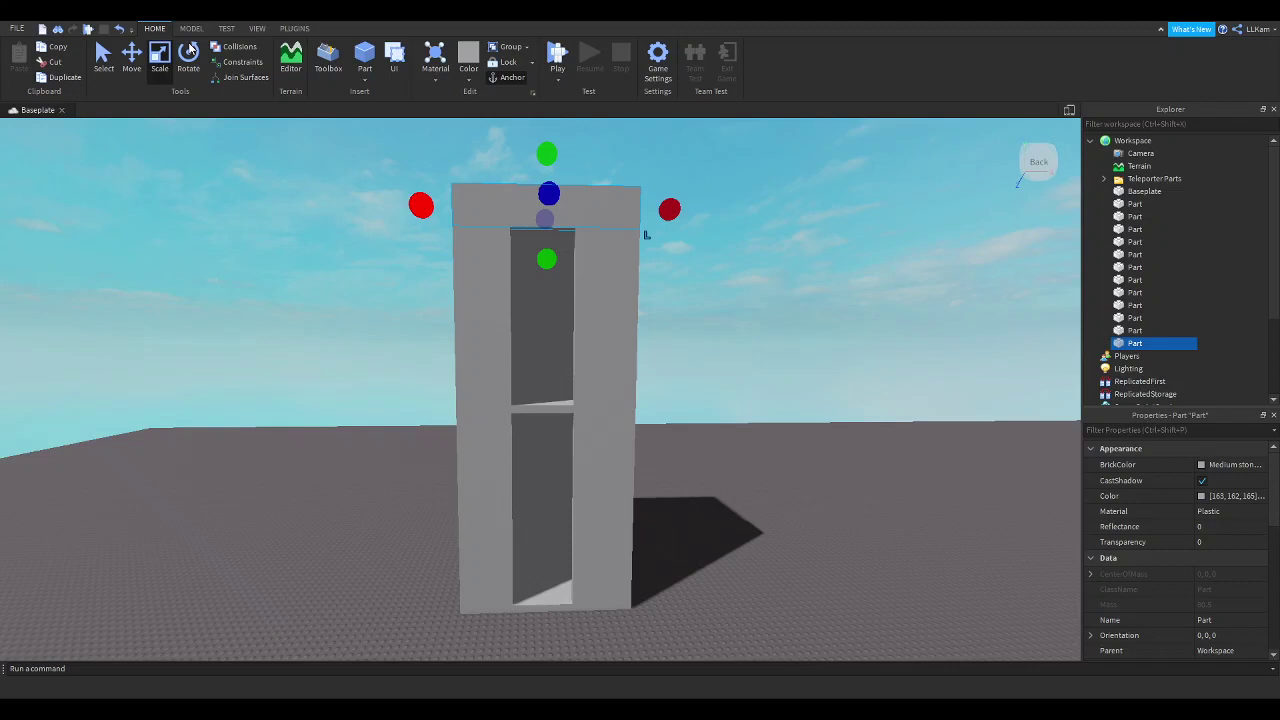
click(136, 62)
key(ctrl+d)
drag(543, 265, 557, 479)
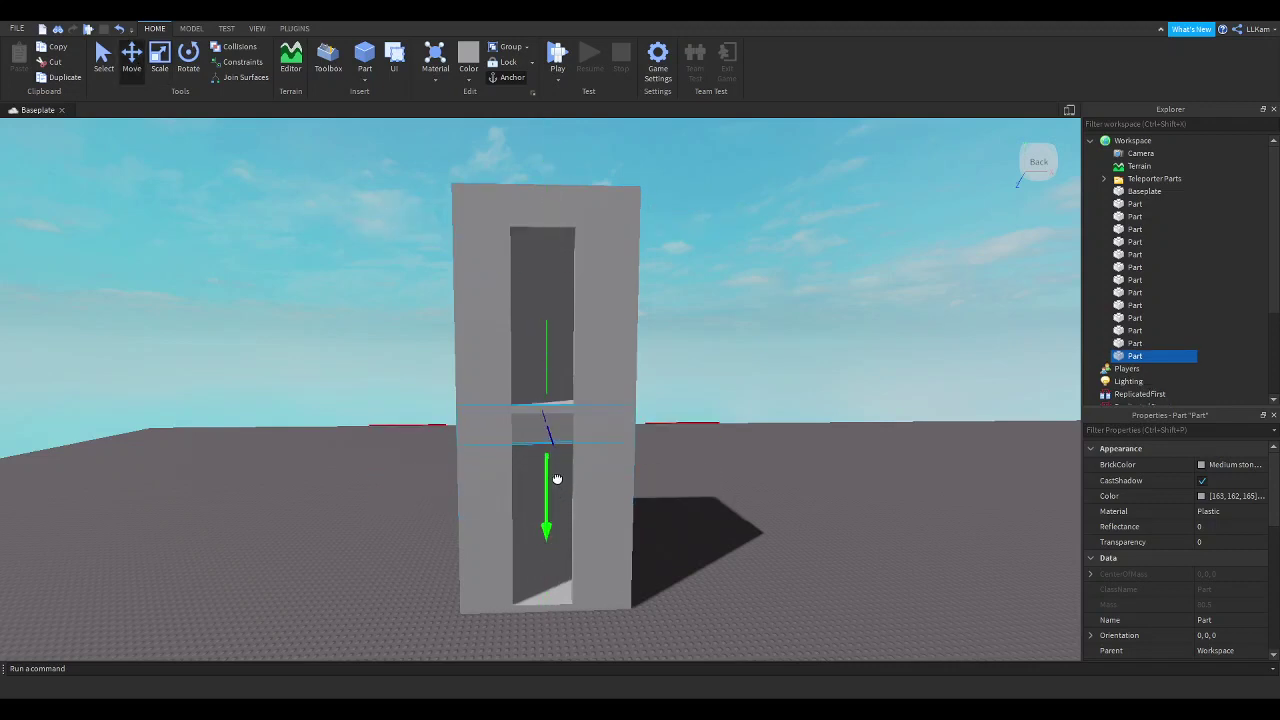
click(786, 435)
right_drag(786, 435, 774, 449)
scroll(629, 440, up, 4)
scroll(724, 484, down, 7)
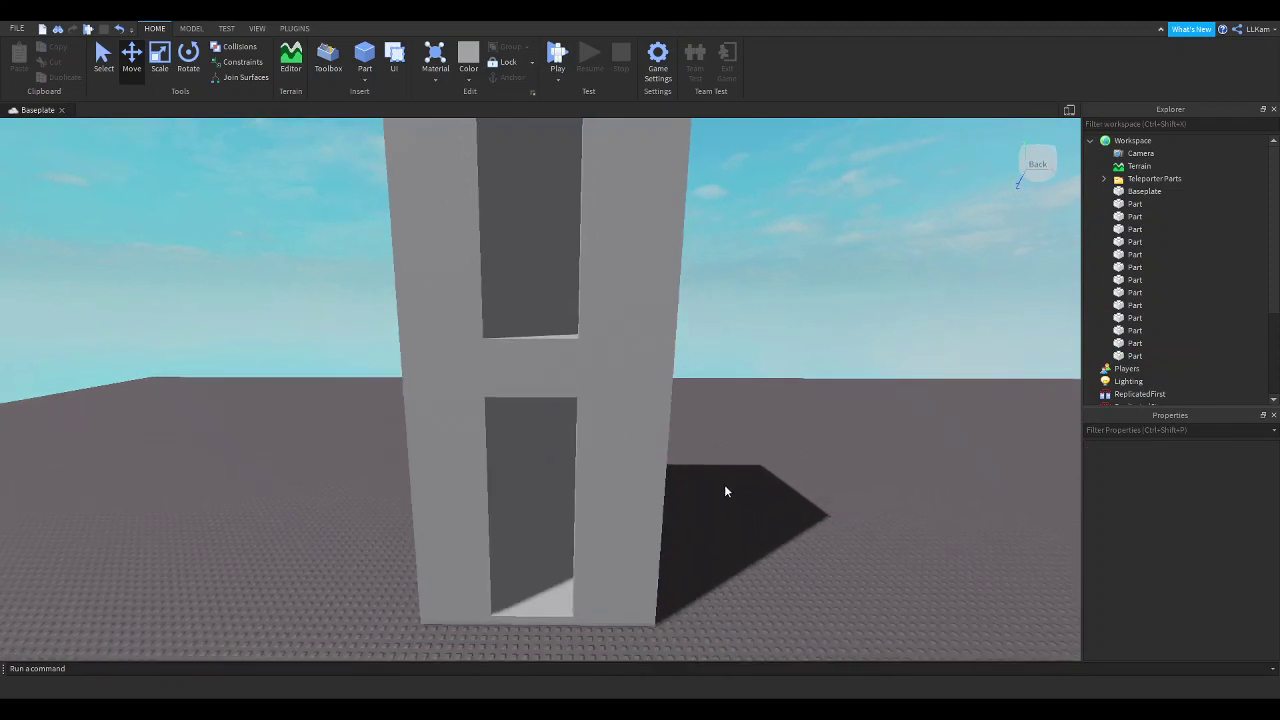
scroll(580, 554, down, 5)
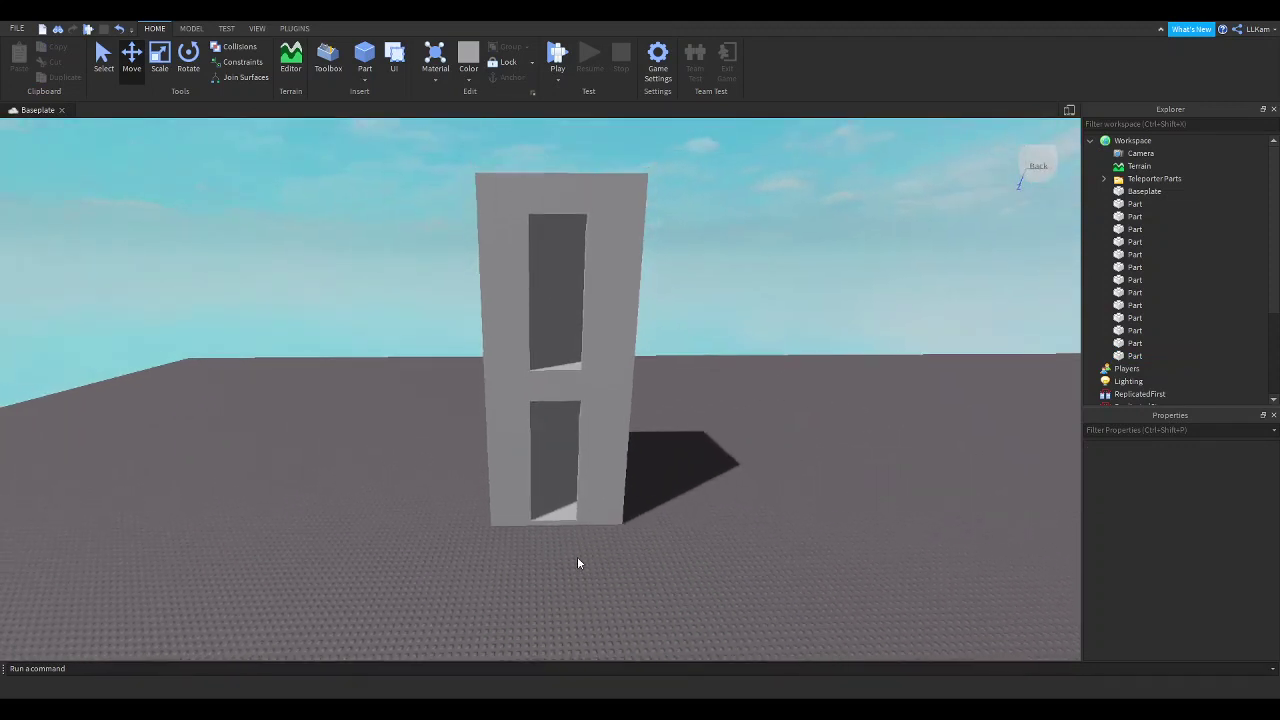
scroll(576, 548, up, 7)
scroll(576, 548, down, 3)
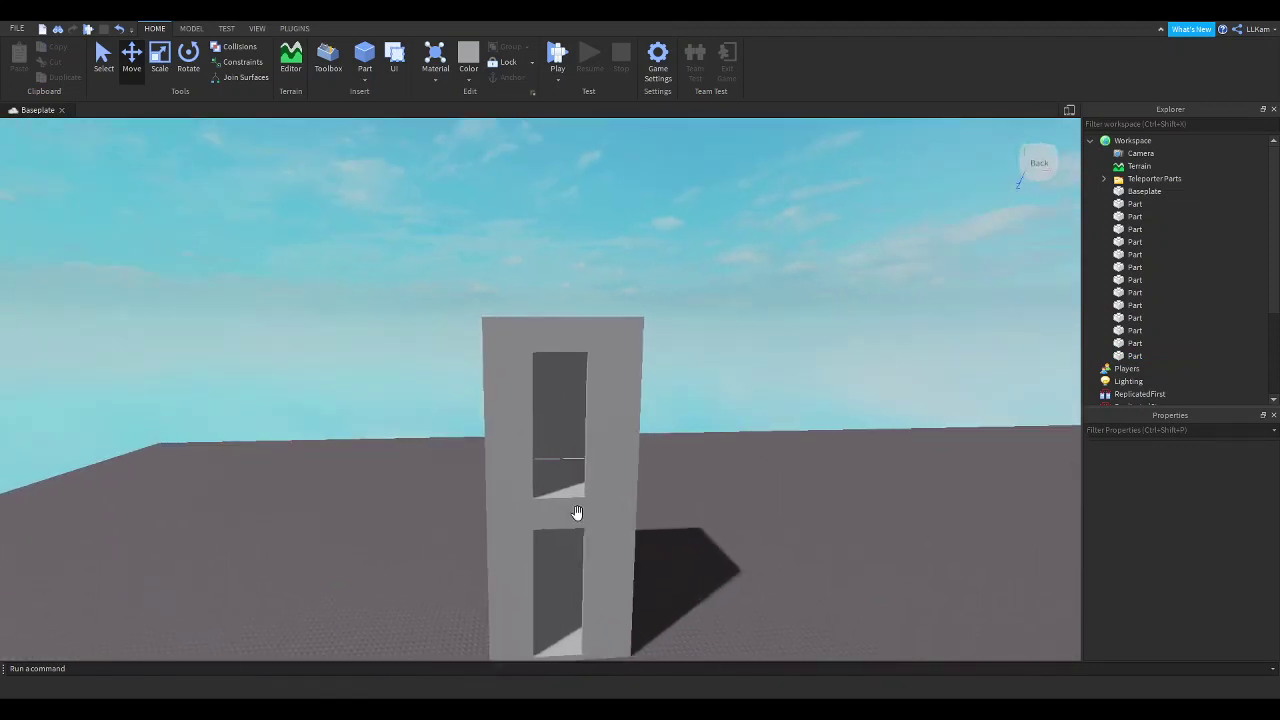
right_drag(386, 394, 195, 160)
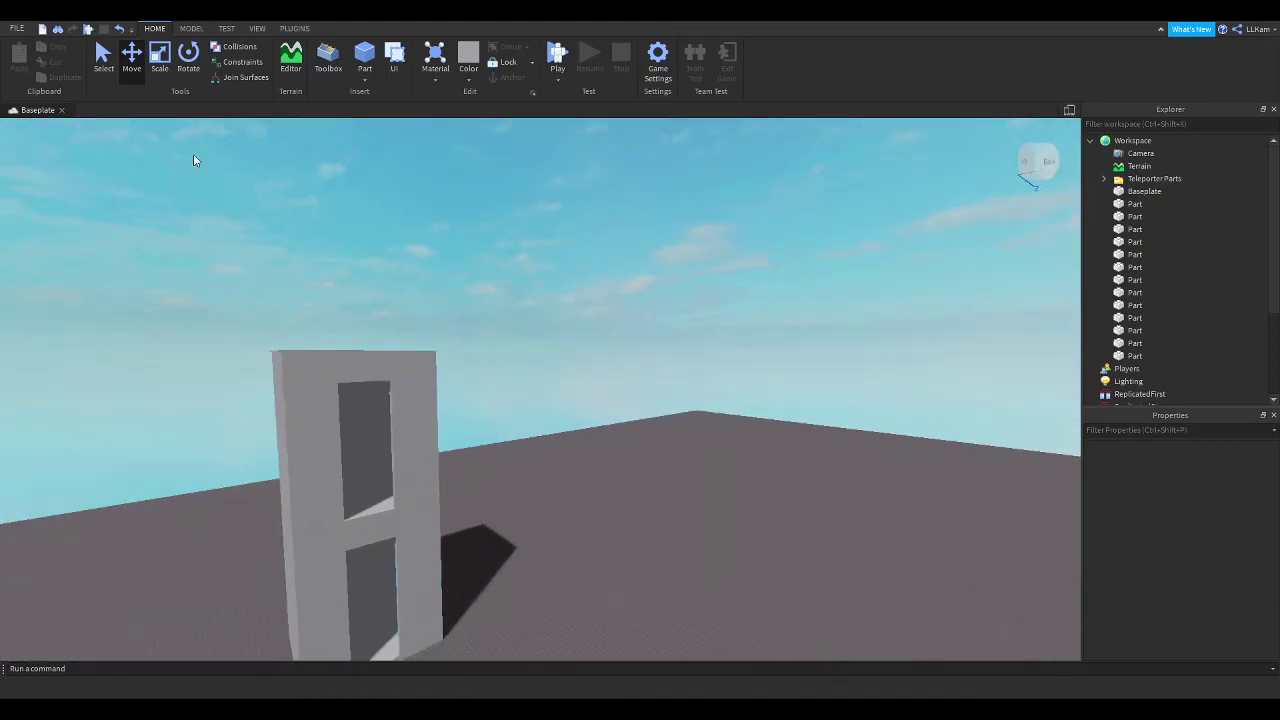
- Search the Toolbox models for "light" and insert the yellow cylindrical light
click(328, 60)
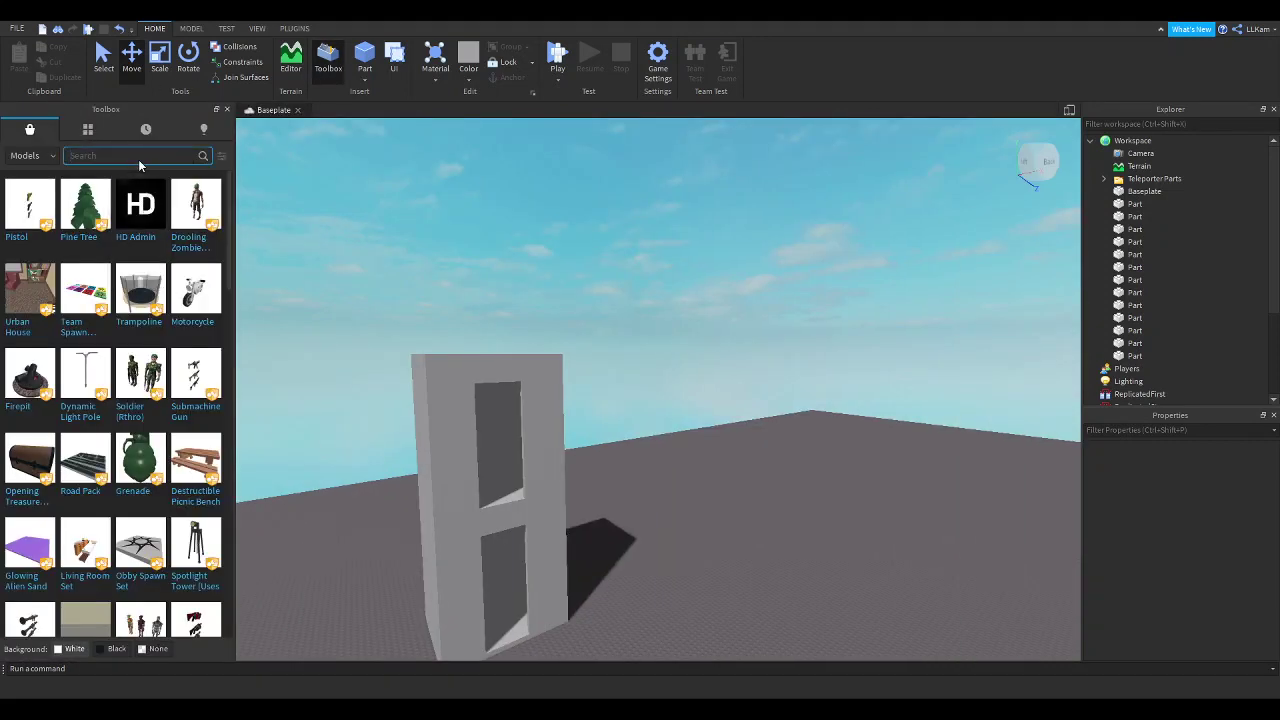
text(light)
key(Return)
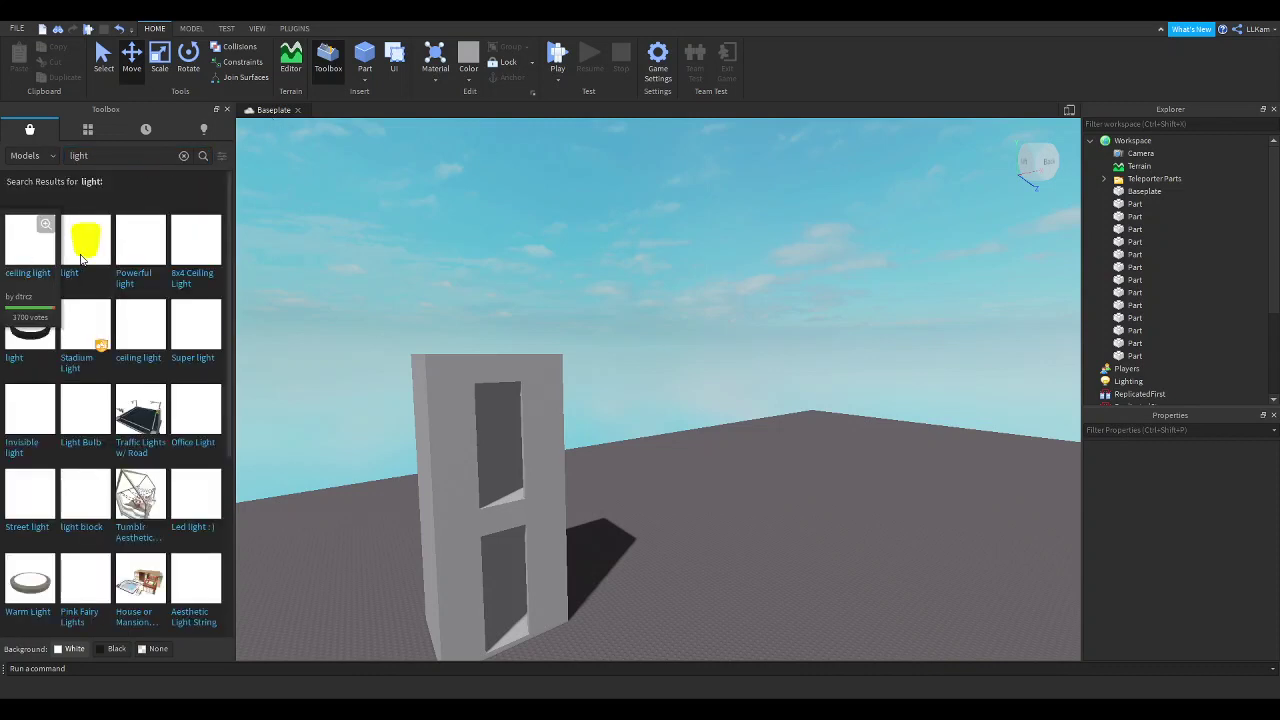
click(86, 257)
- Move the inserted yellow light from the open baseplate to the middle of the tower
right_drag(665, 245, 663, 354)
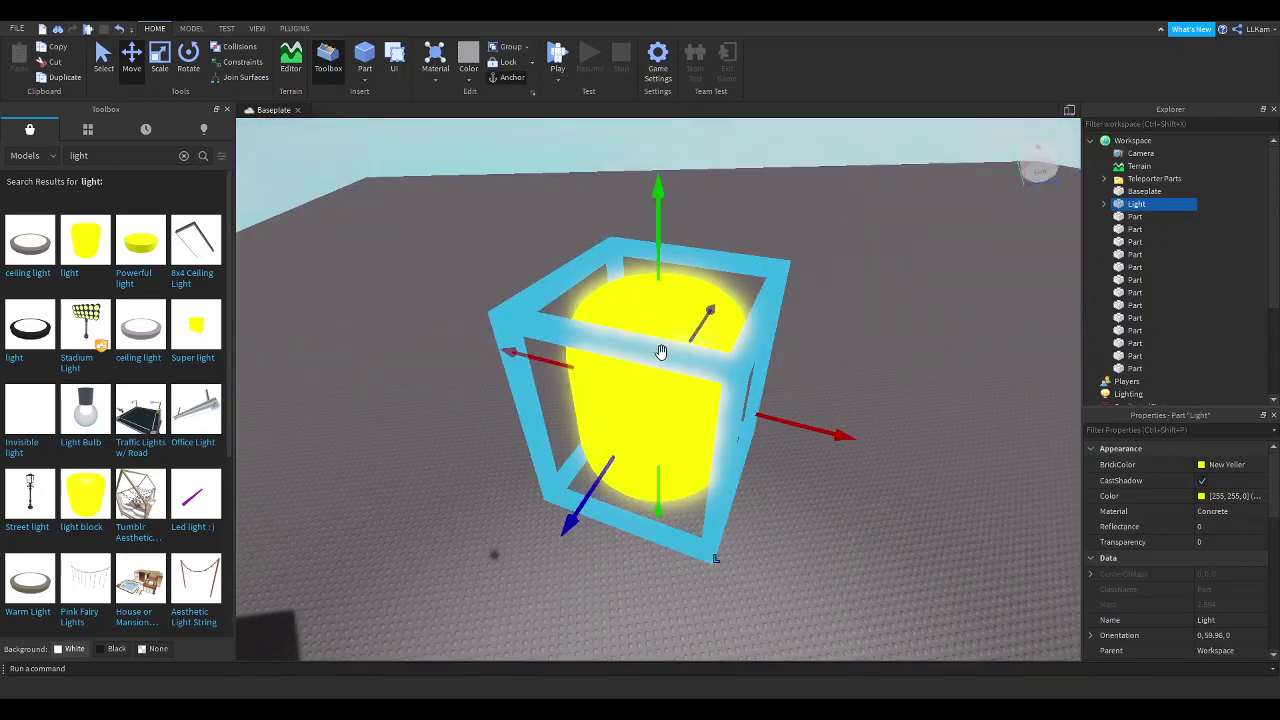
drag(663, 354, 589, 346)
right_drag(523, 346, 589, 346)
drag(589, 346, 582, 344)
right_drag(589, 346, 581, 345)
drag(582, 344, 581, 345)
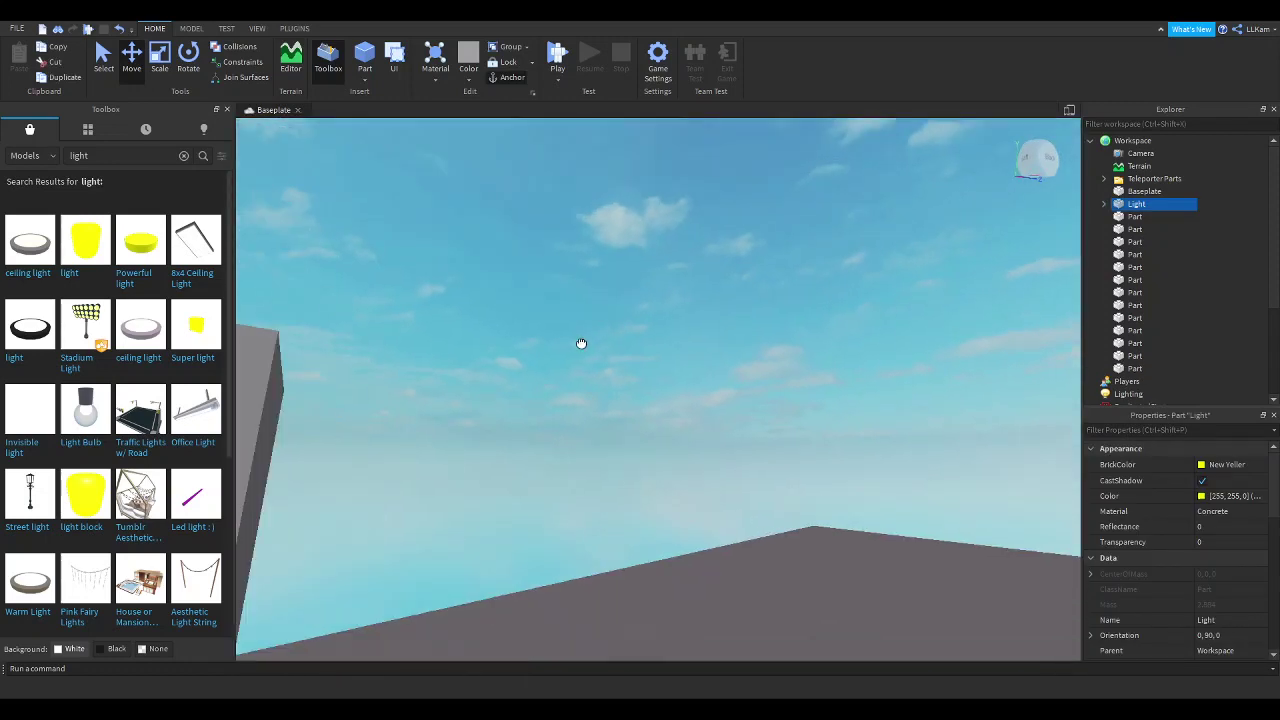
right_drag(581, 345, 583, 347)
drag(581, 345, 583, 347)
right_drag(583, 347, 582, 345)
drag(583, 347, 586, 421)
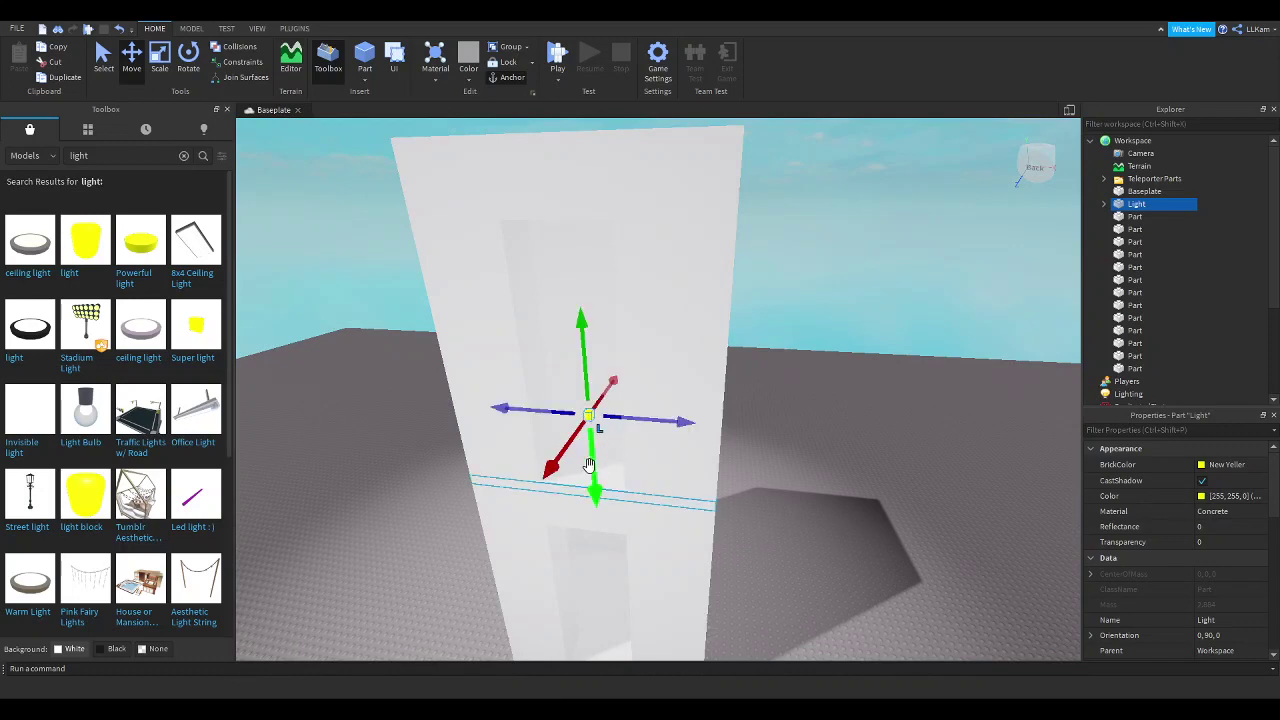
- Adjust the light's height so it sits inside the tower, checking its placement from the interior
drag(589, 466, 595, 483)
scroll(595, 483, up, 3)
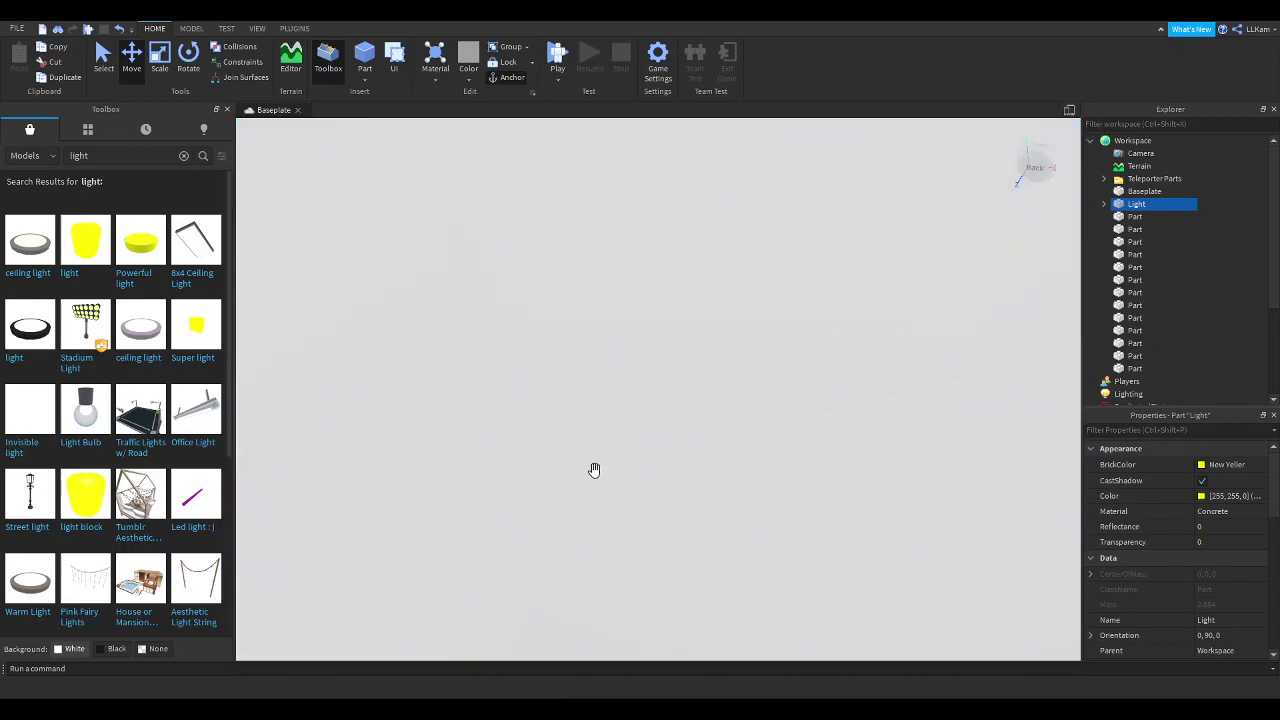
right_drag(594, 470, 610, 438)
scroll(609, 494, down, 3)
scroll(597, 483, down, 4)
scroll(597, 483, up, 4)
scroll(597, 483, down, 4)
scroll(609, 437, up, 2)
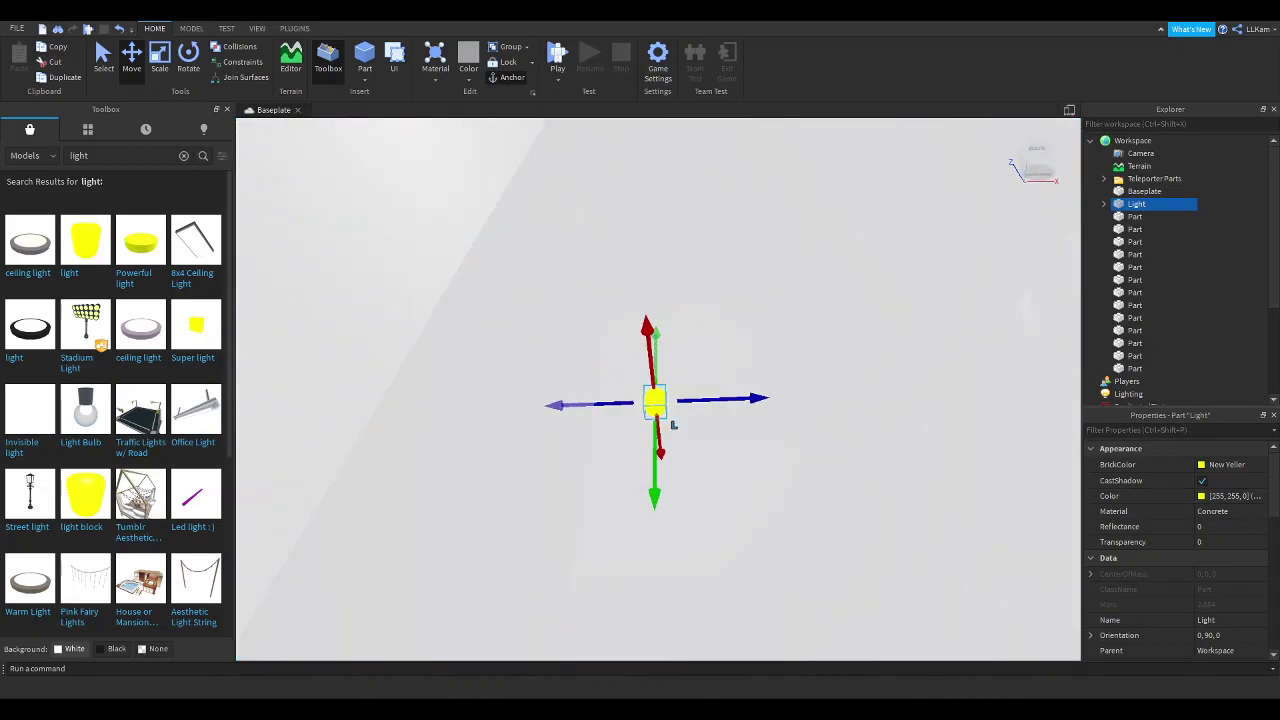
- Set the light's Transparency to 1
click(1216, 541)
text(1)
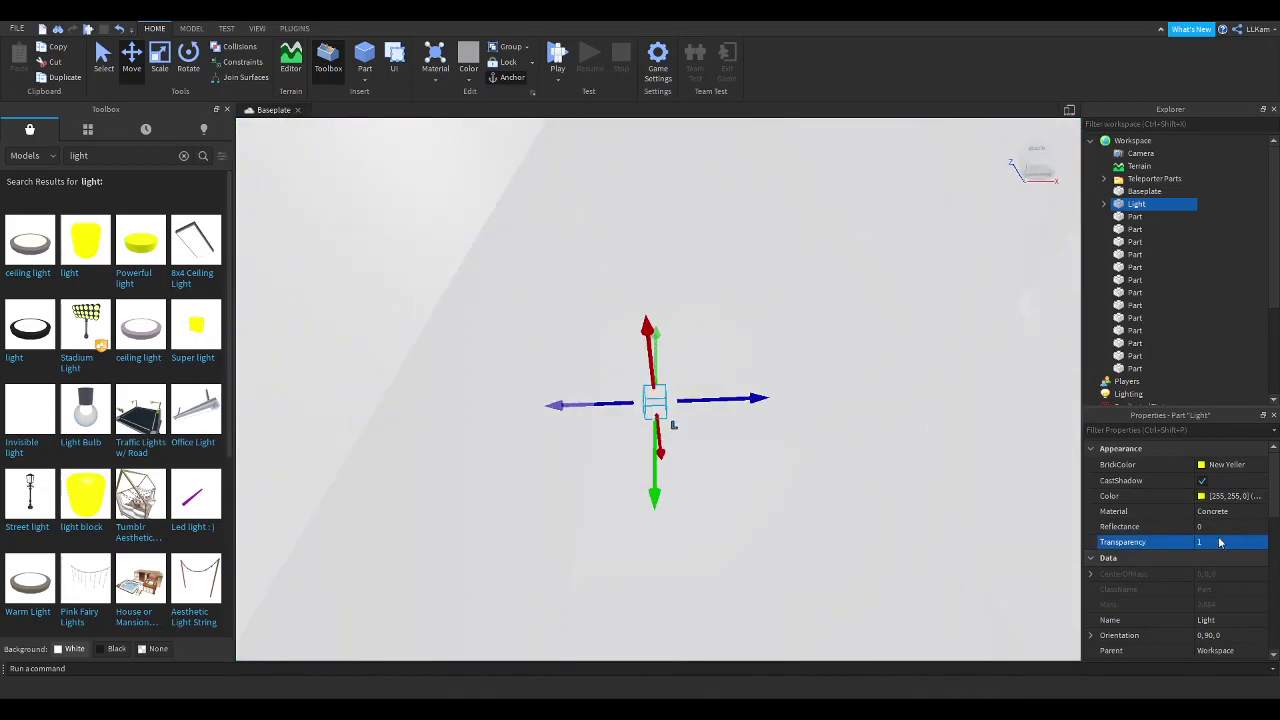
text(f)
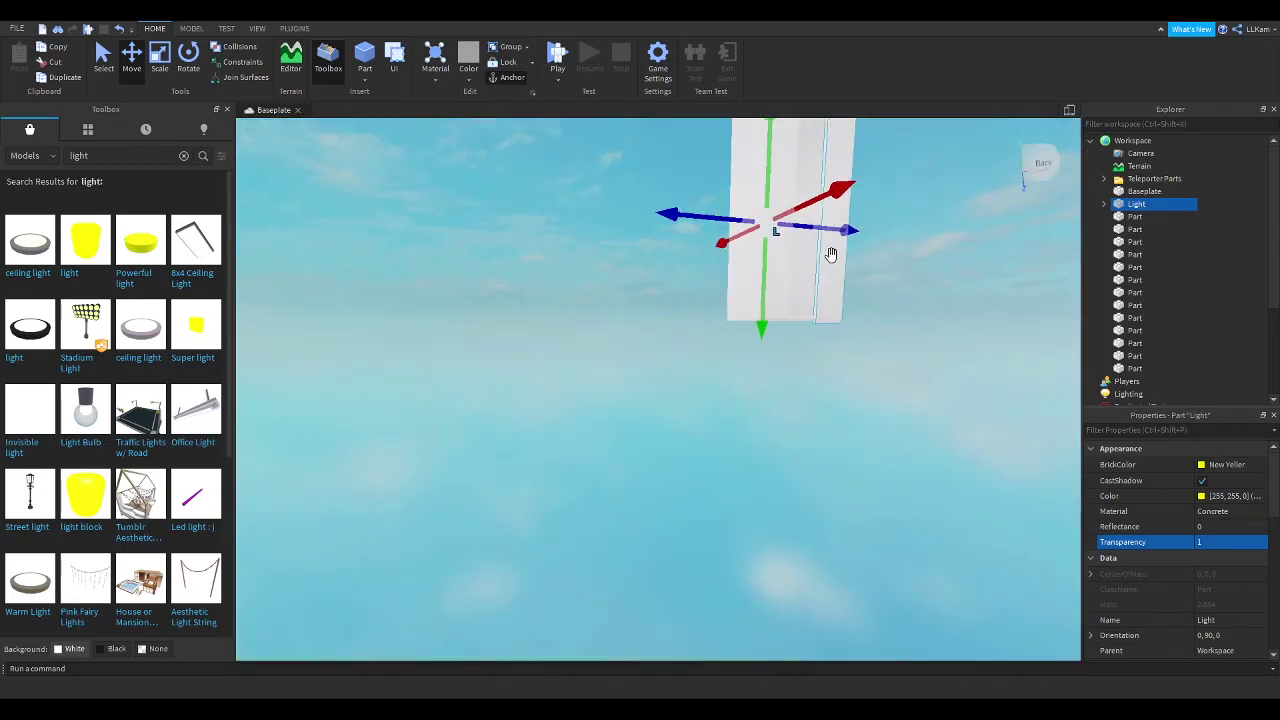
scroll(832, 257, up, 3)
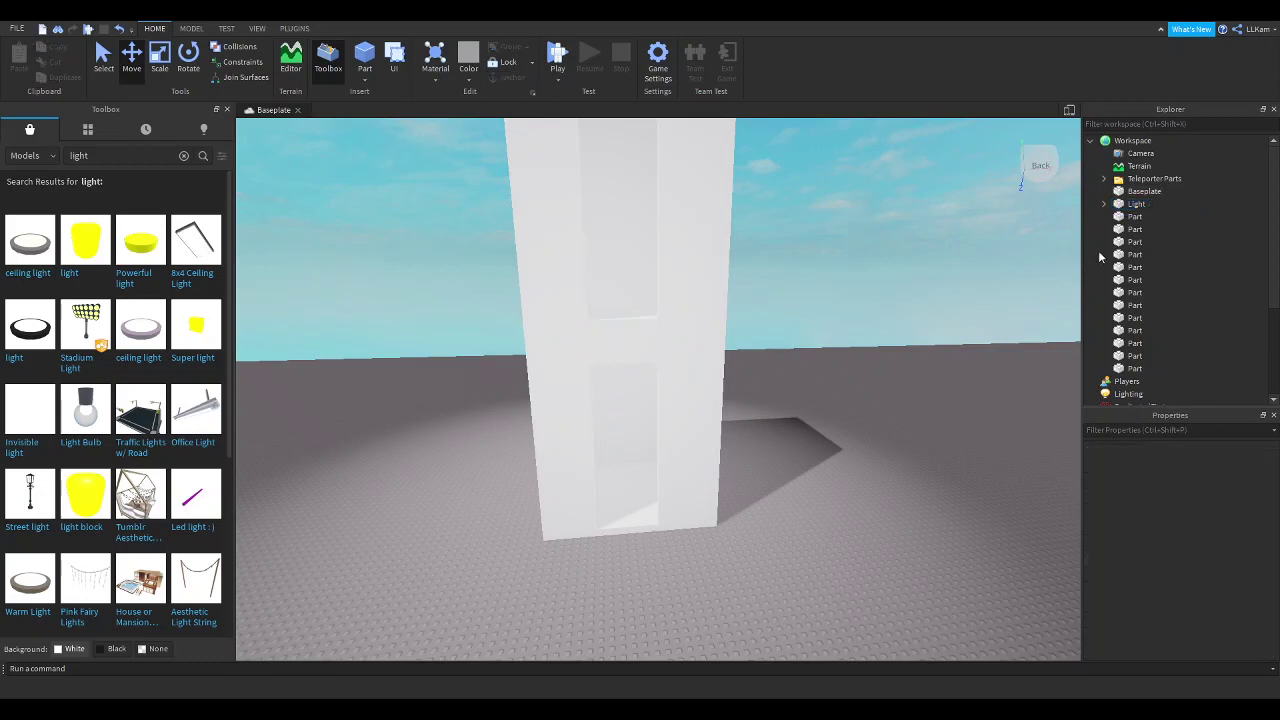
- Add a folder named Elevator to the Workspace for the tower parts
click(1135, 216)
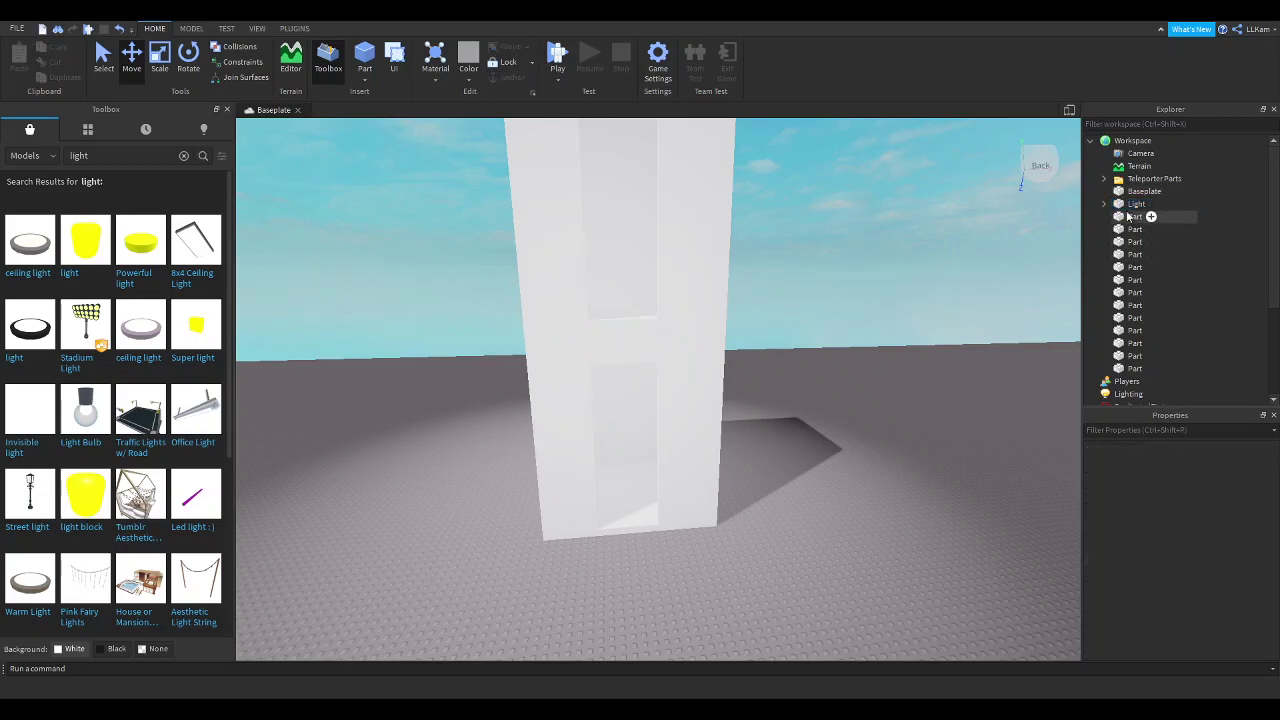
shift+click(1154, 370)
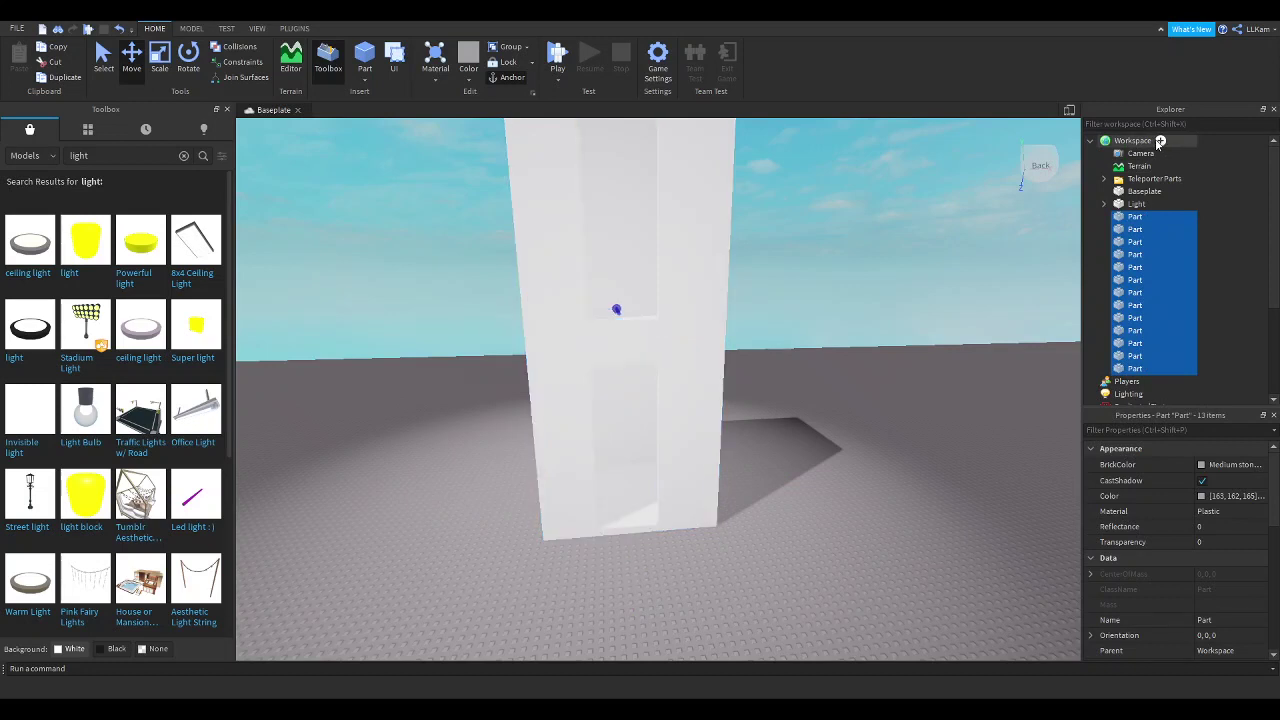
click(1140, 141)
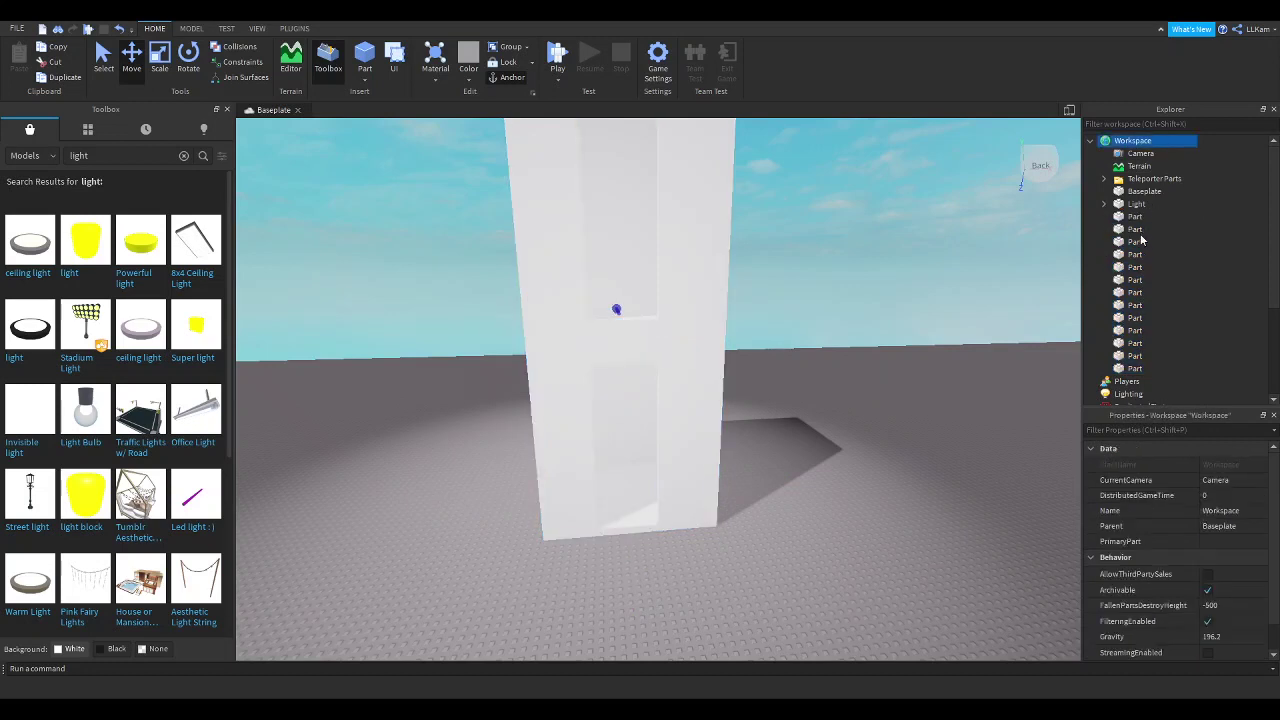
click(1141, 236)
click(1143, 181)
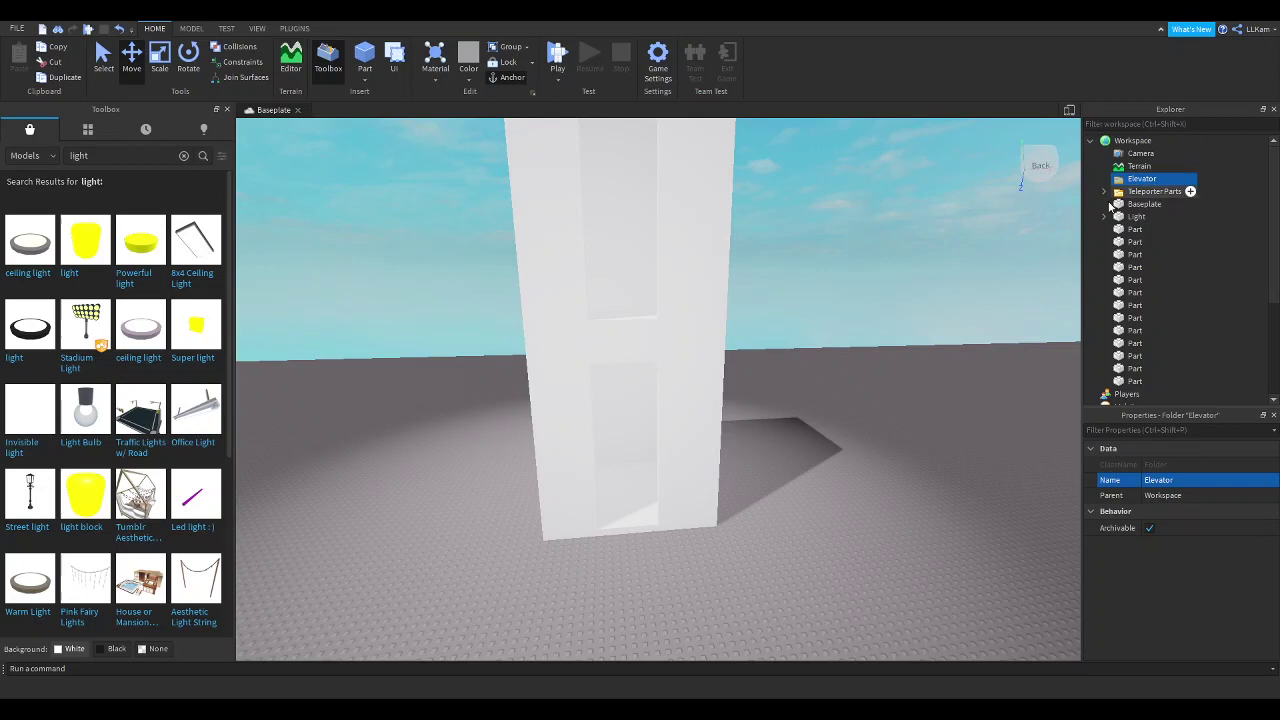
- Try to move all the tower parts into the Elevator folder
click(1133, 229)
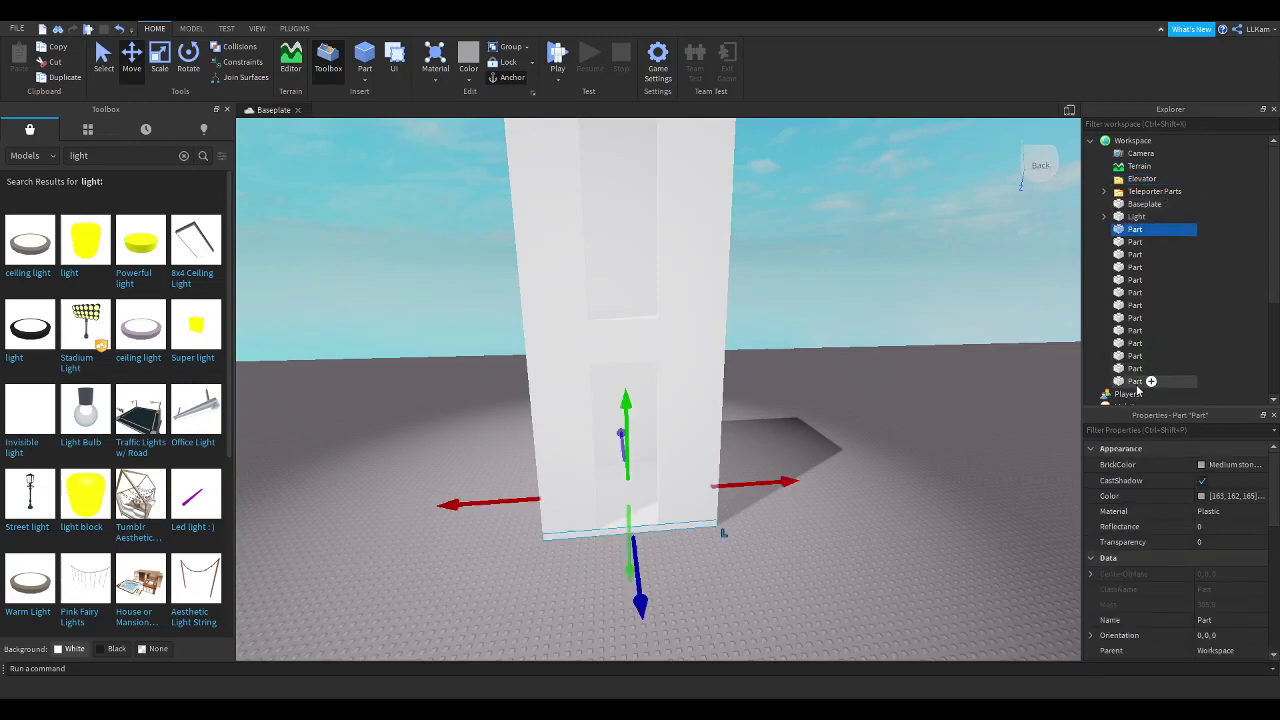
shift+click(1135, 381)
drag(1137, 343, 1147, 170)
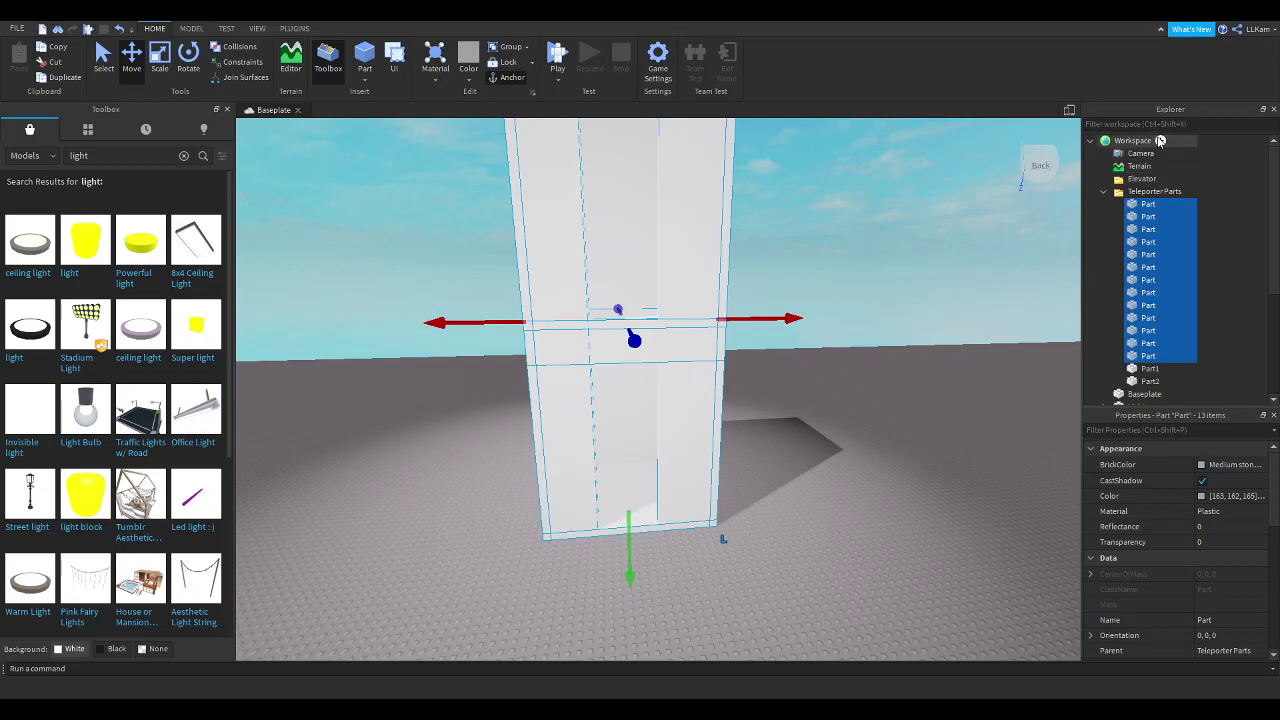
- Add a second folder named Extra Parts to the Workspace
click(1160, 141)
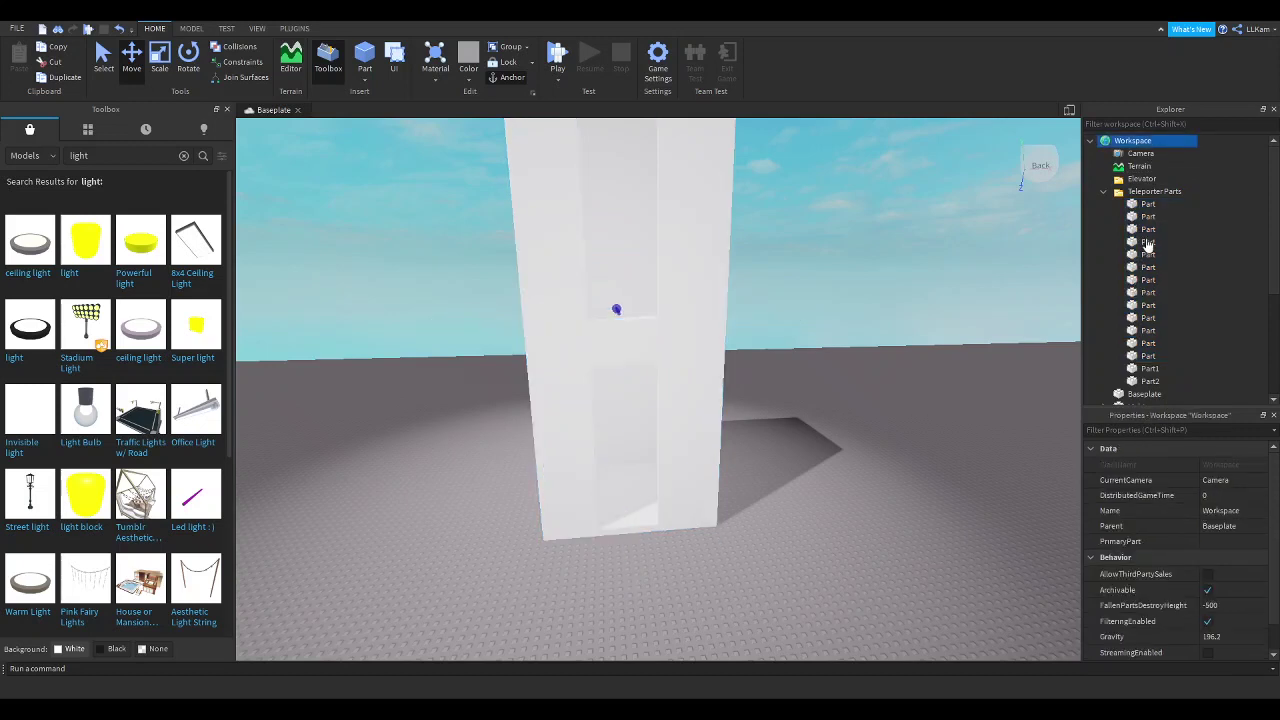
click(1104, 204)
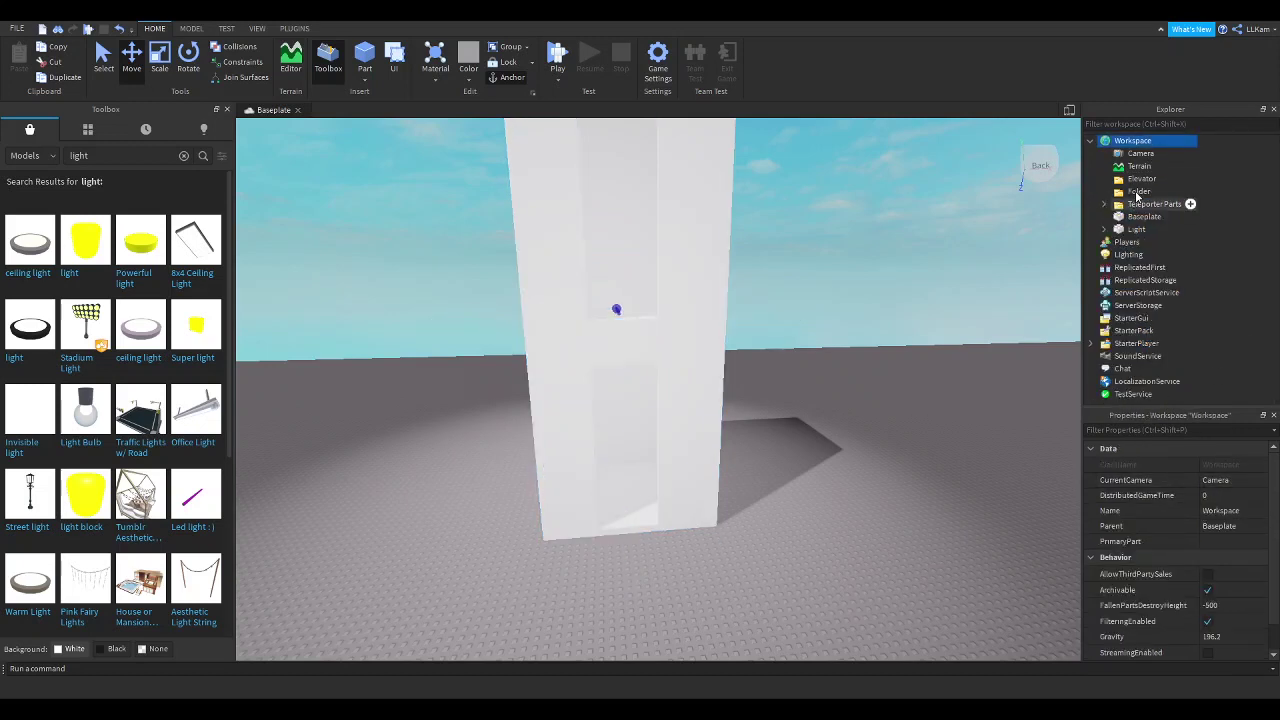
click(1140, 191)
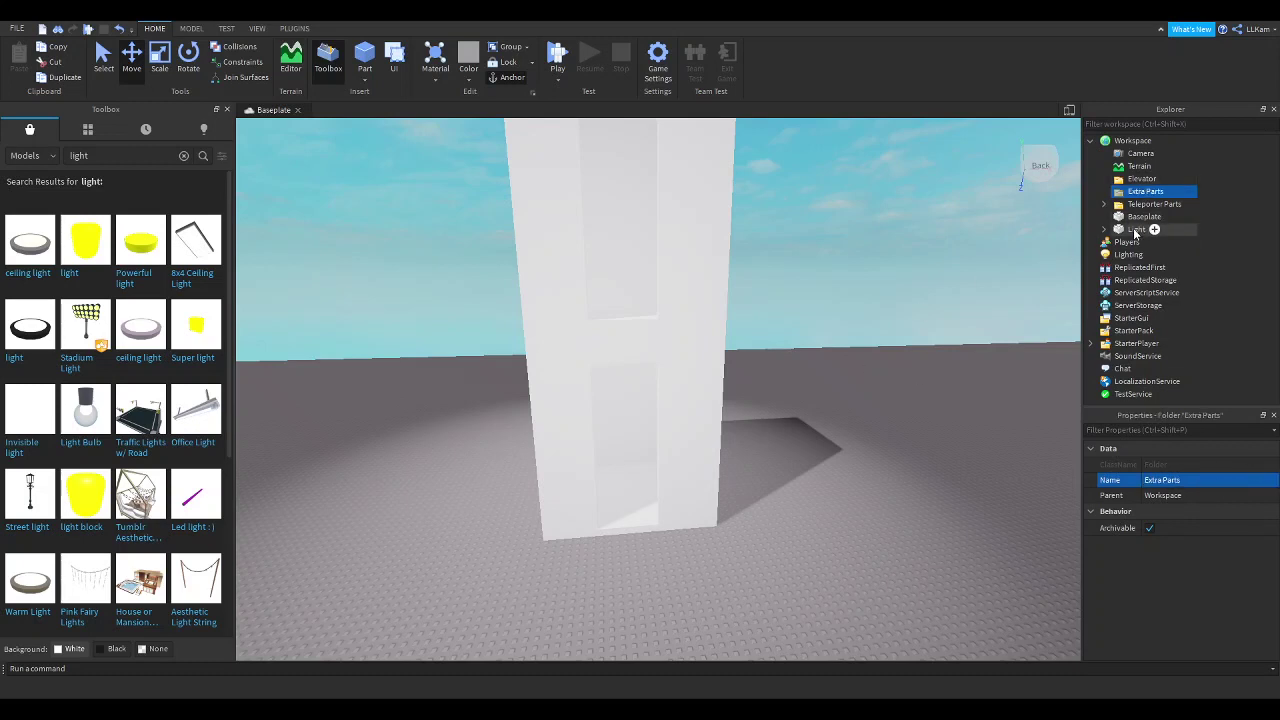
- Move the Baseplate and the Light into the Extra Parts folder
drag(1127, 230, 1152, 205)
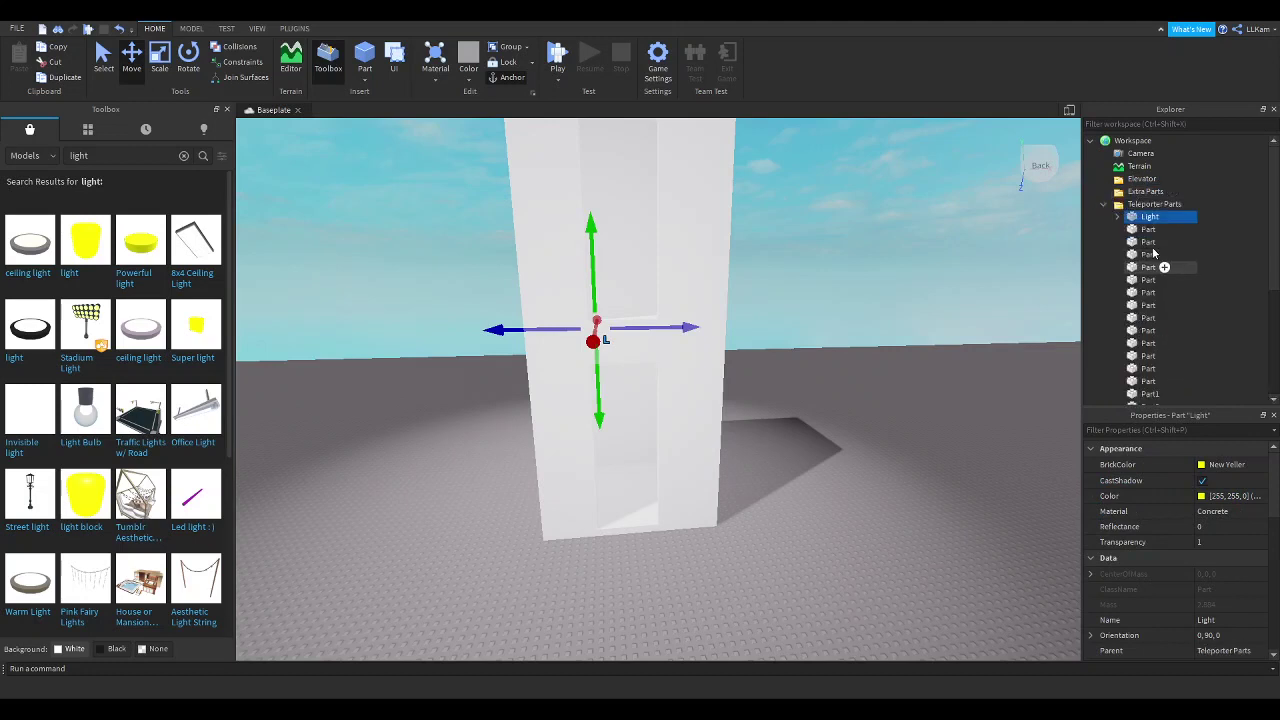
click(1103, 205)
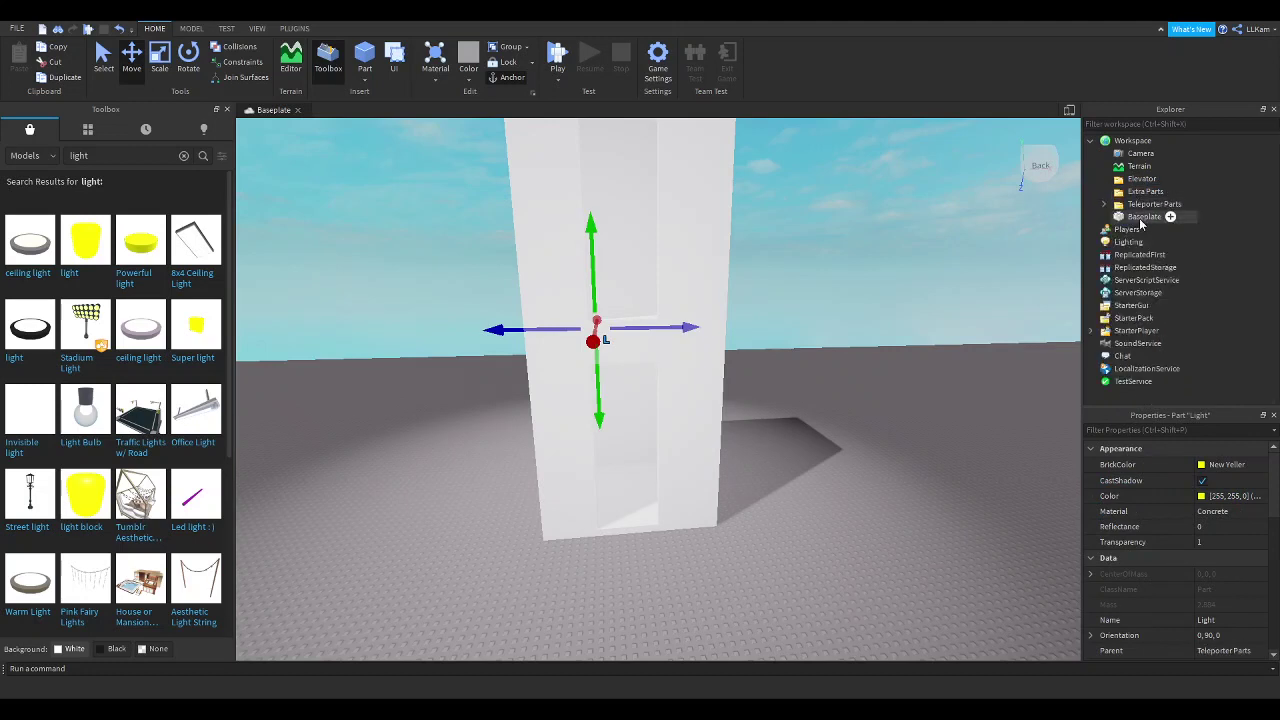
click(1165, 217)
drag(1153, 200, 1150, 192)
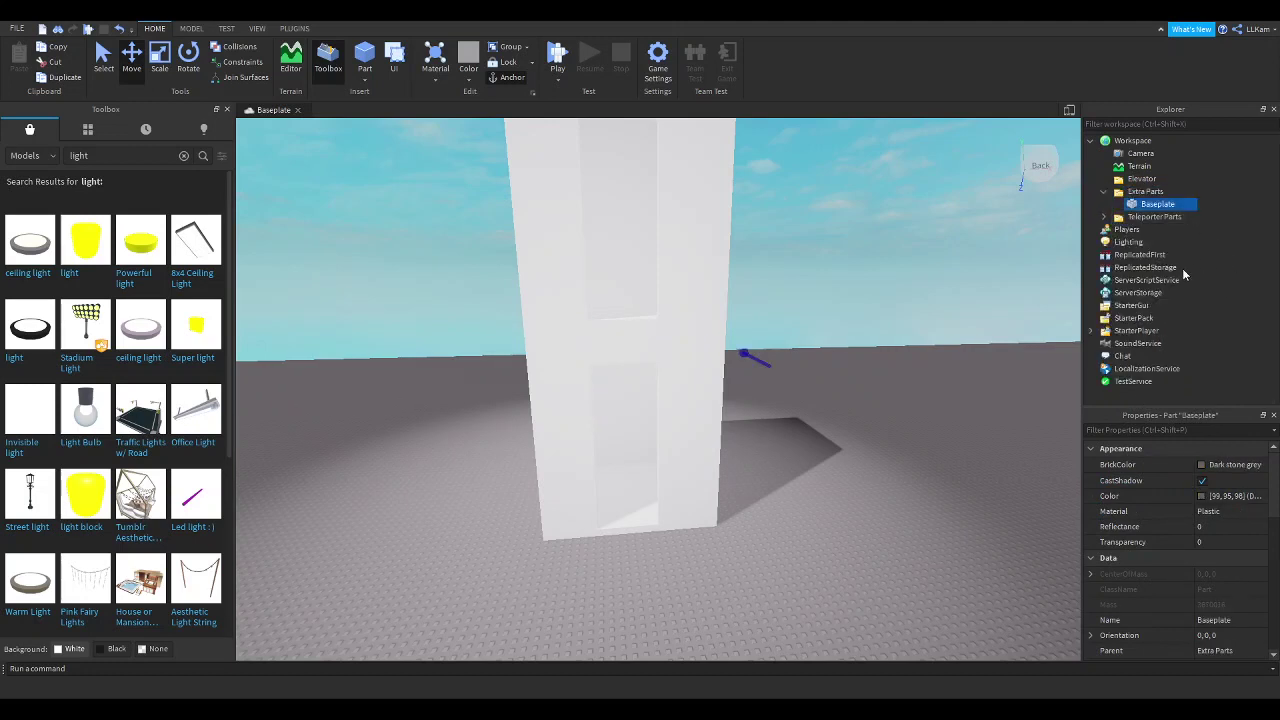
click(1104, 217)
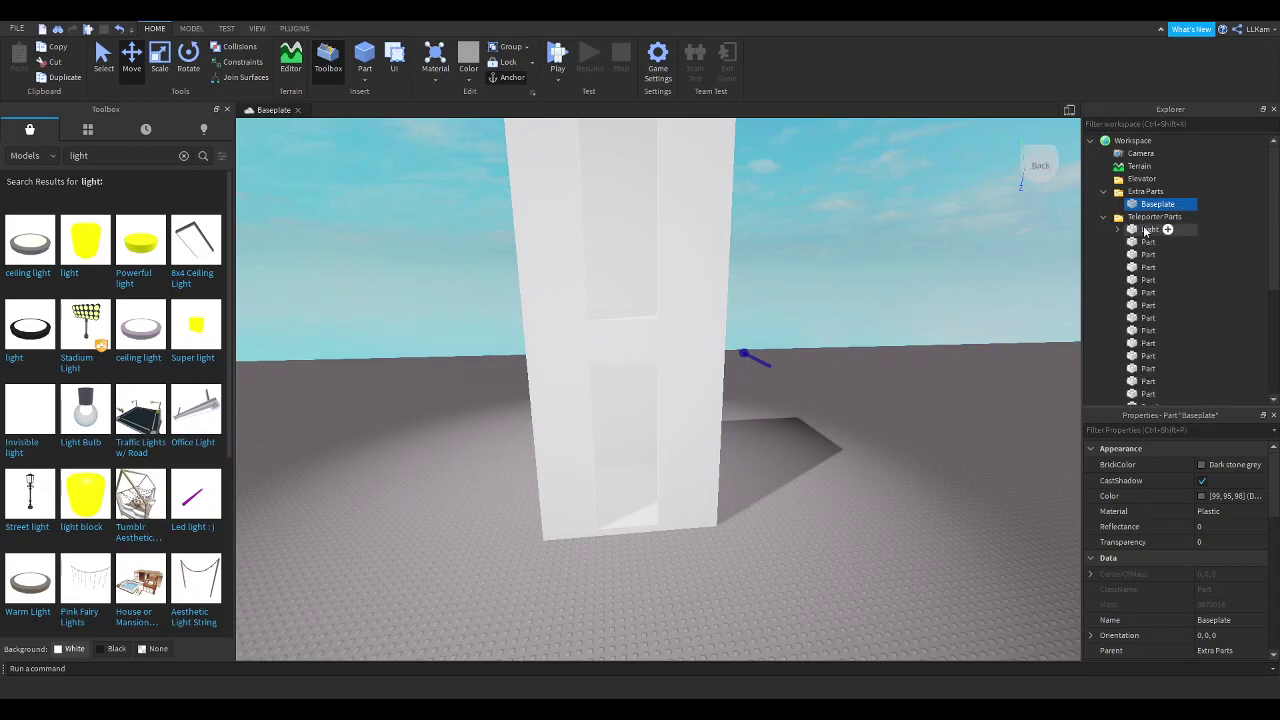
click(1146, 229)
drag(1158, 216, 1150, 193)
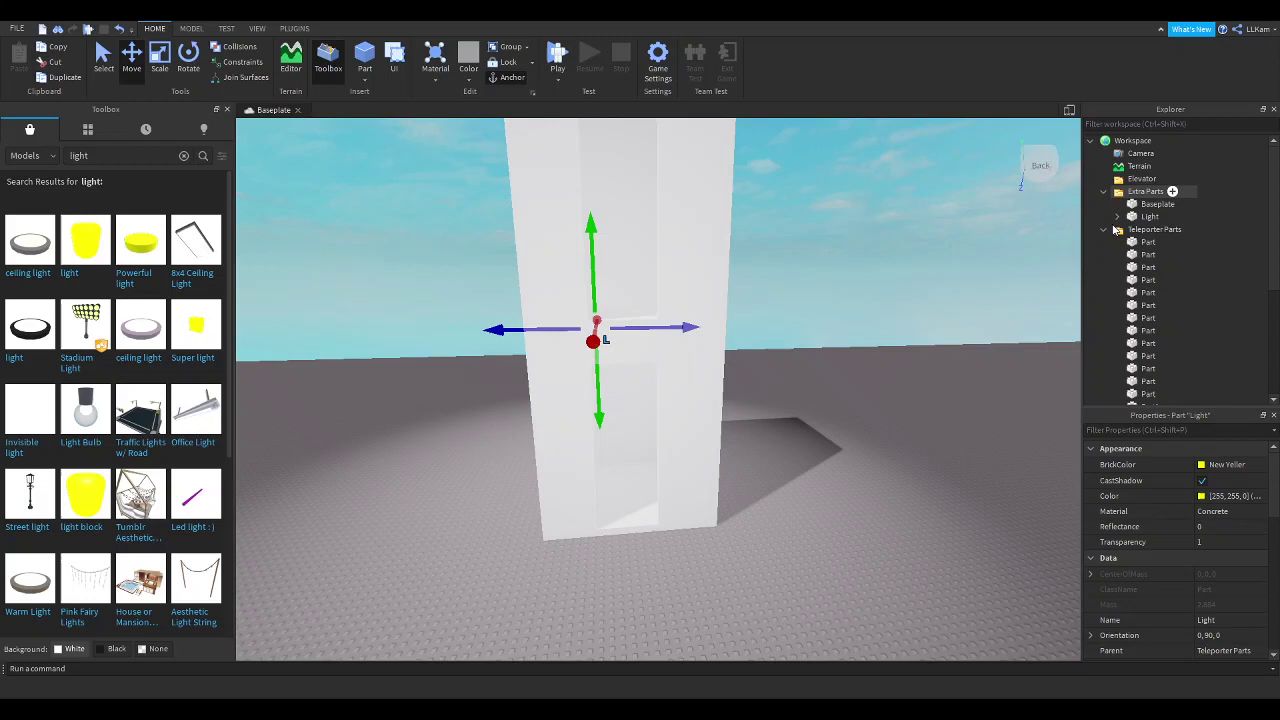
click(1104, 191)
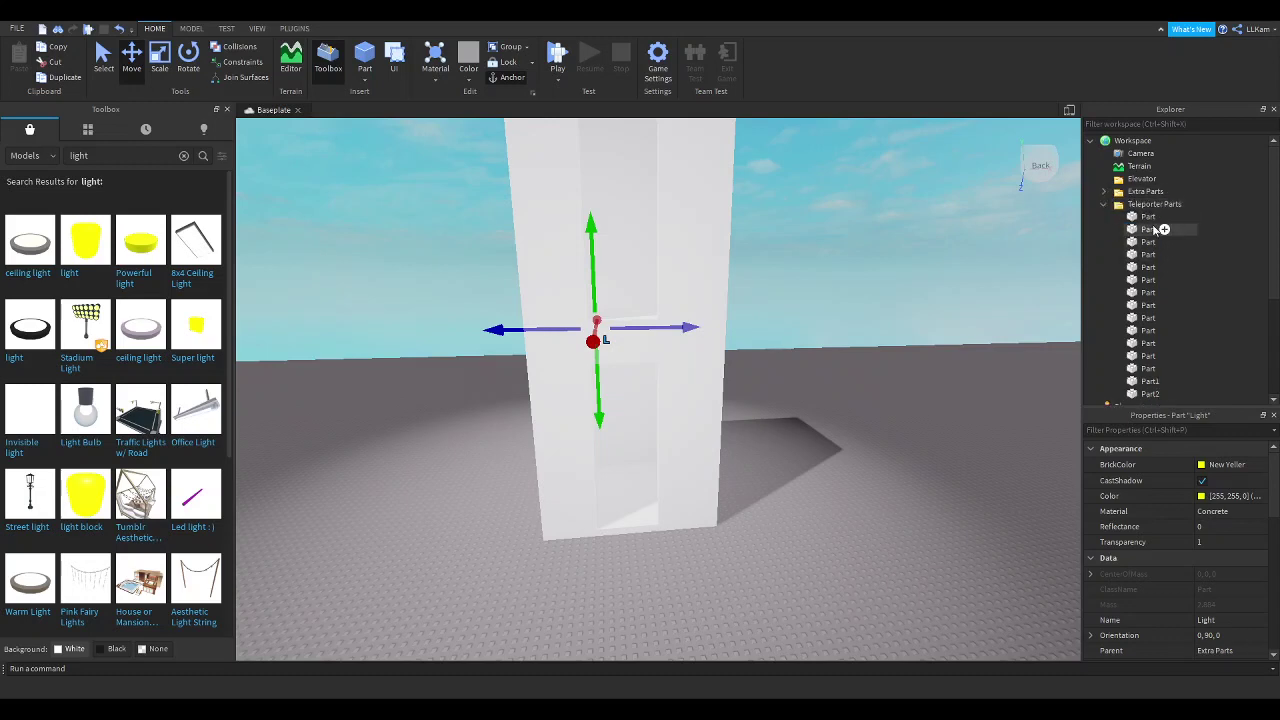
- Move all the unnumbered tower parts from the Teleporter Parts folder into the Elevator folder
click(1148, 216)
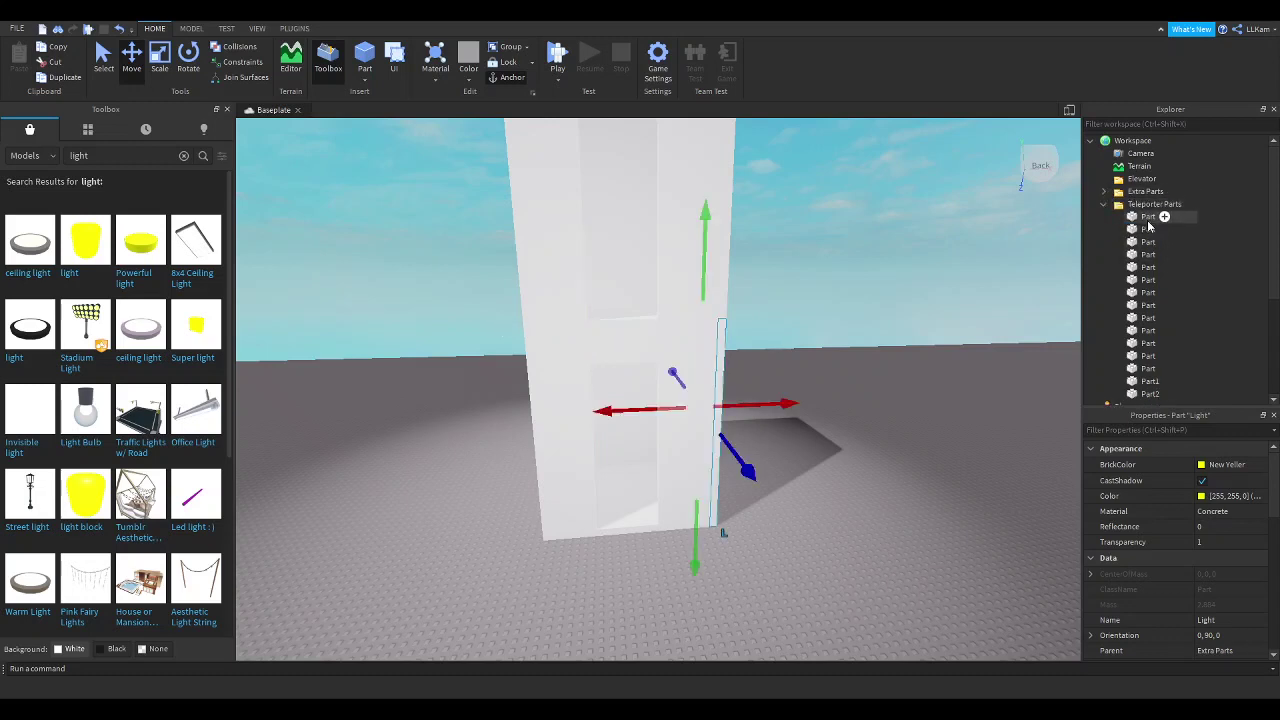
shift+click(1151, 370)
drag(1148, 306, 1158, 180)
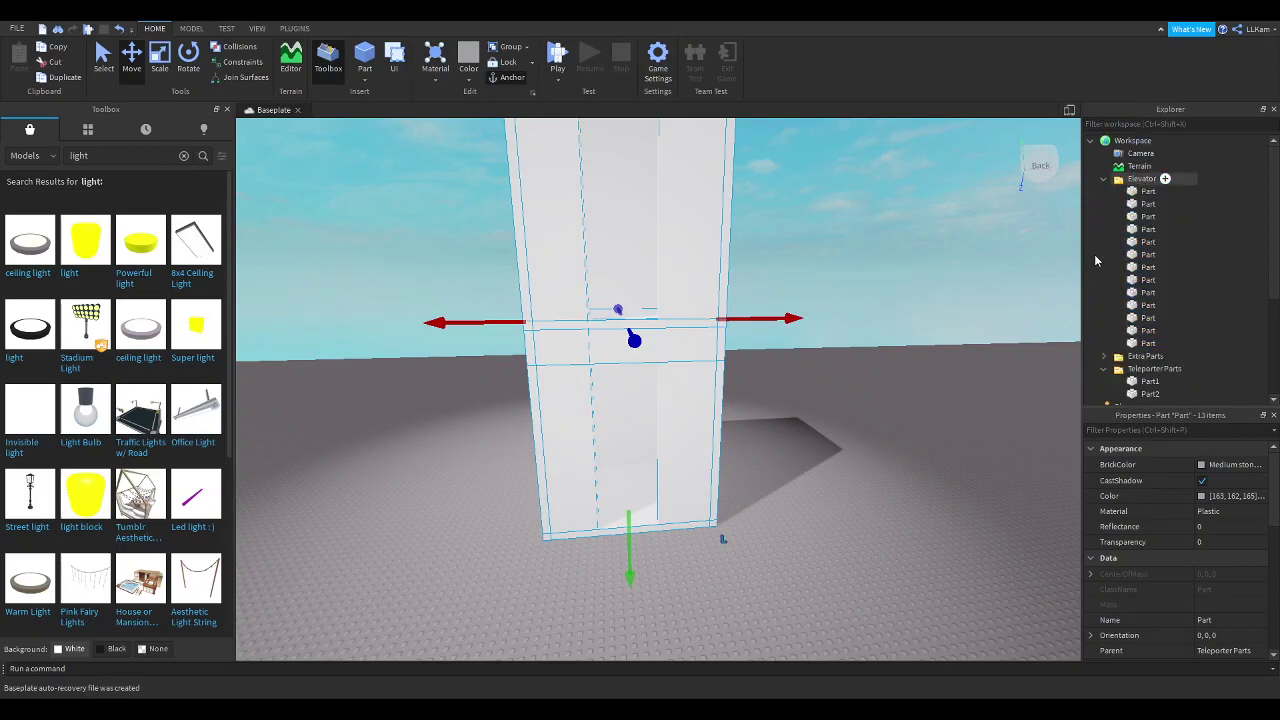
click(1104, 179)
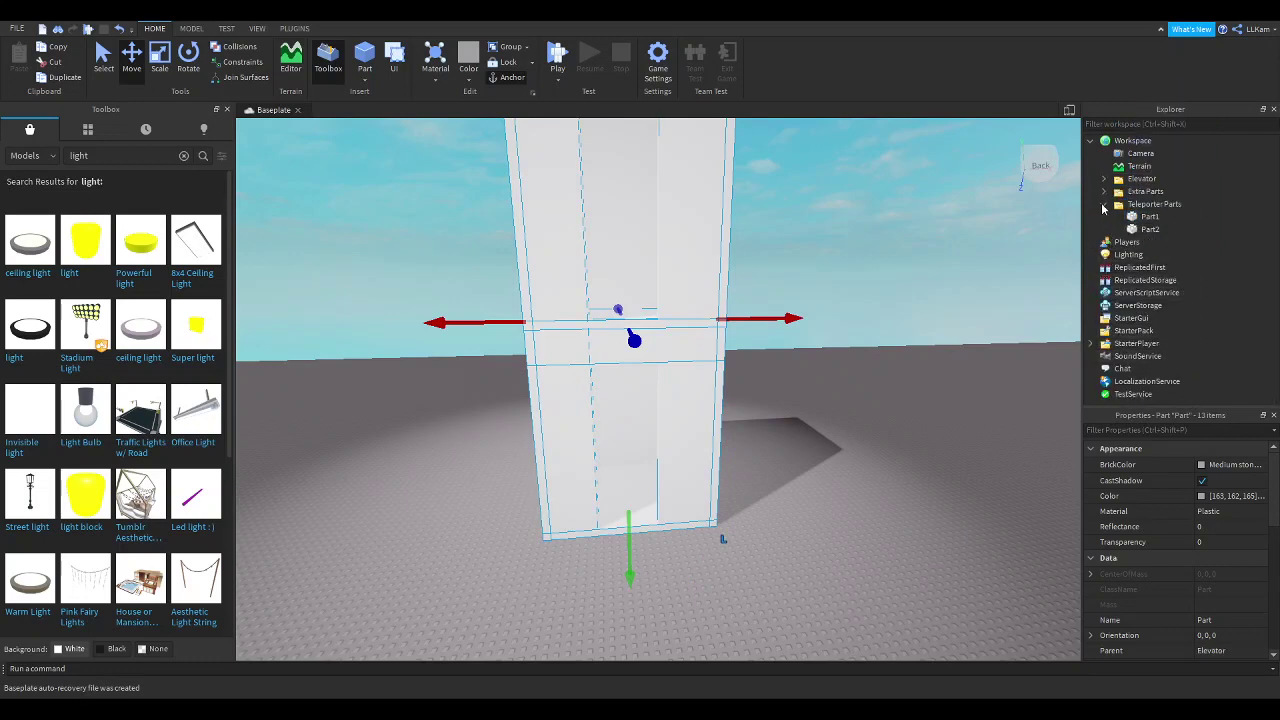
click(1103, 205)
- Move both green teleporter pads, Part1 and Part2, together onto the baseplate in front of the tower
click(931, 334)
right_drag(938, 325, 914, 360)
scroll(931, 334, down, 2)
scroll(931, 331, down, 3)
key(w)
right_drag(763, 372, 912, 357)
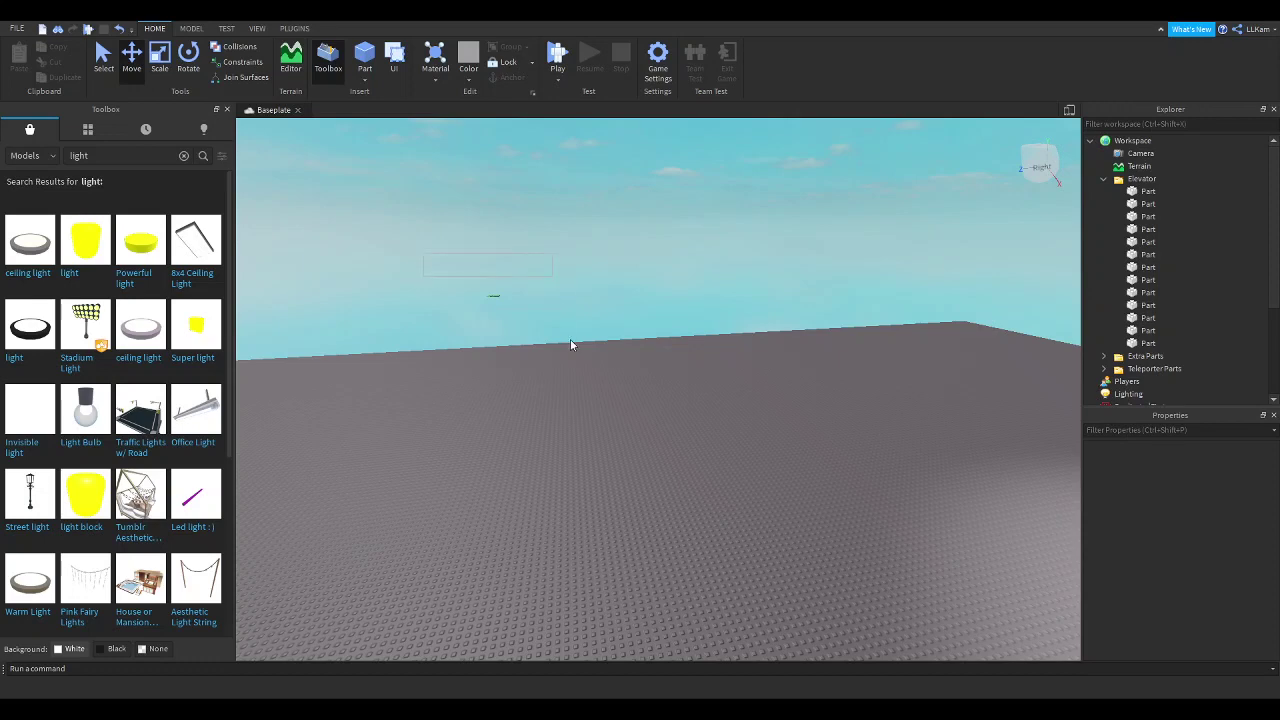
drag(570, 339, 694, 342)
right_drag(694, 342, 694, 342)
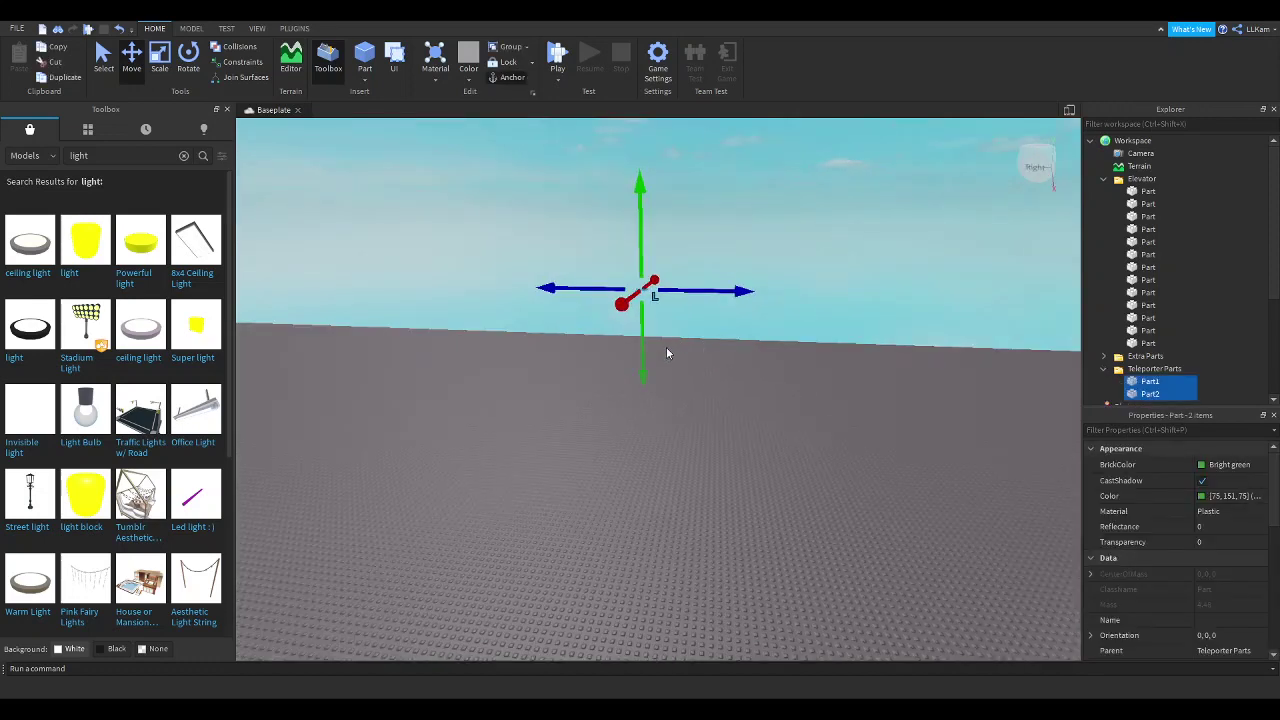
drag(651, 287, 503, 431)
right_drag(503, 431, 503, 431)
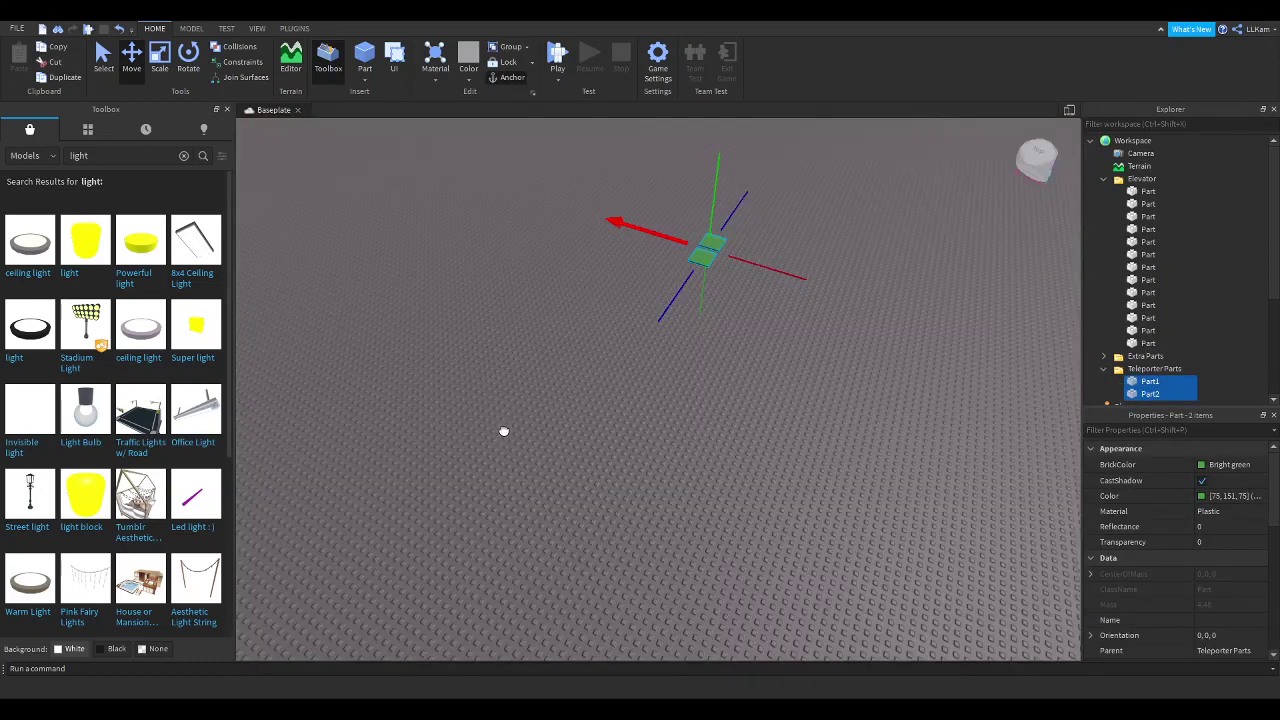
drag(503, 431, 508, 430)
drag(675, 333, 677, 332)
mouse_move(736, 302)
right_down()
mouse_move(754, 356)
mouse_move(734, 303)
mouse_move(755, 313)
mouse_move(734, 303)
right_up()
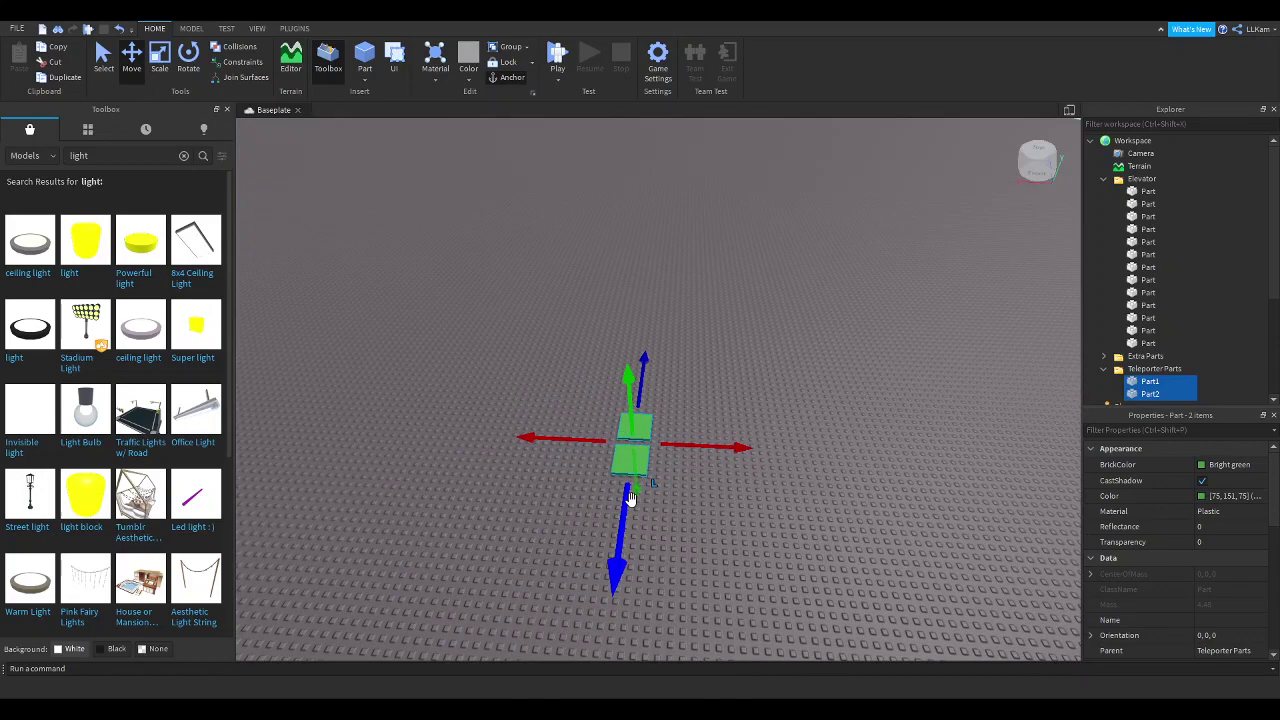
right_drag(627, 519, 666, 288)
drag(666, 288, 684, 217)
click(743, 351)
right_drag(743, 351, 743, 351)
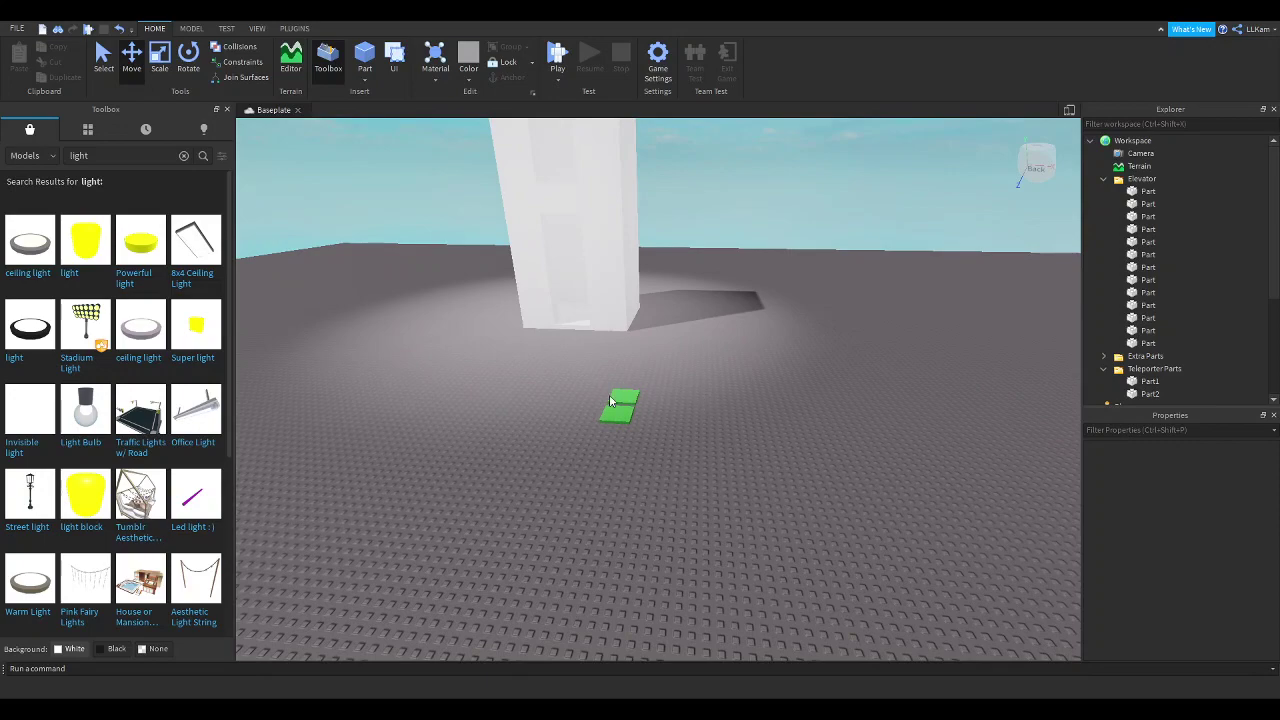
- Set the Transparency of the teleporter pad Part1 to 1
click(621, 397)
right_drag(744, 422, 744, 422)
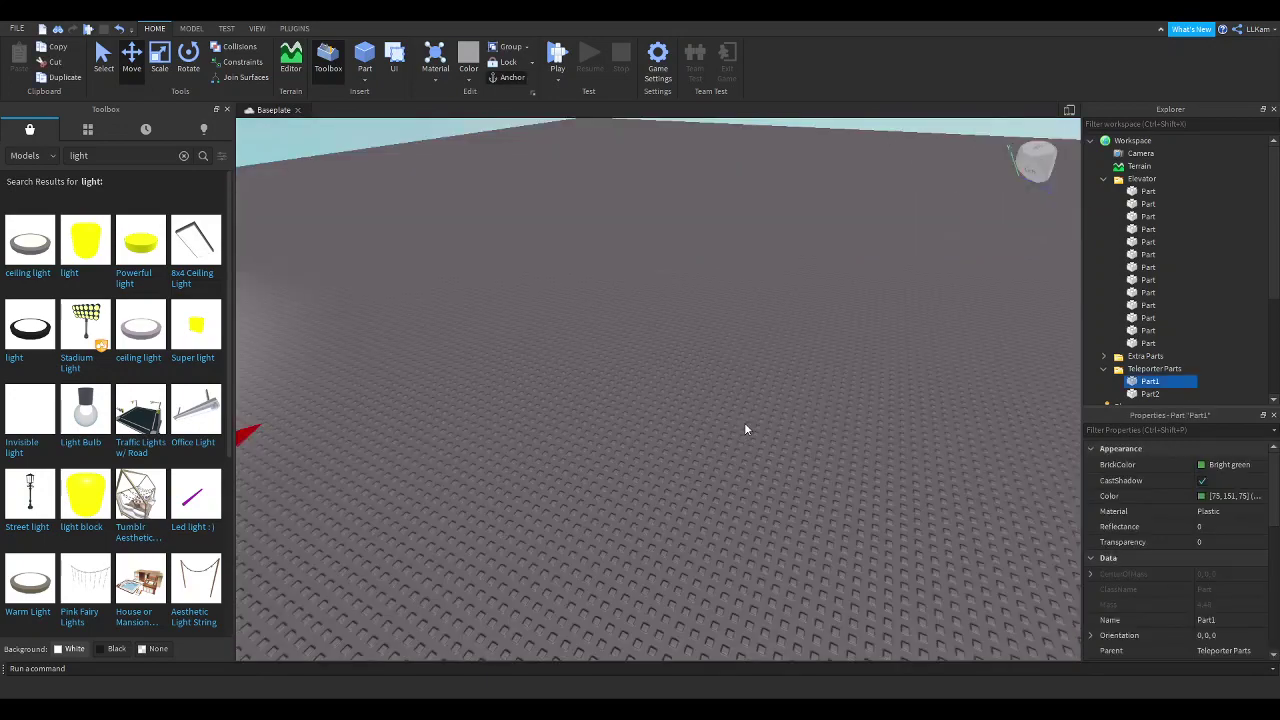
key(f)
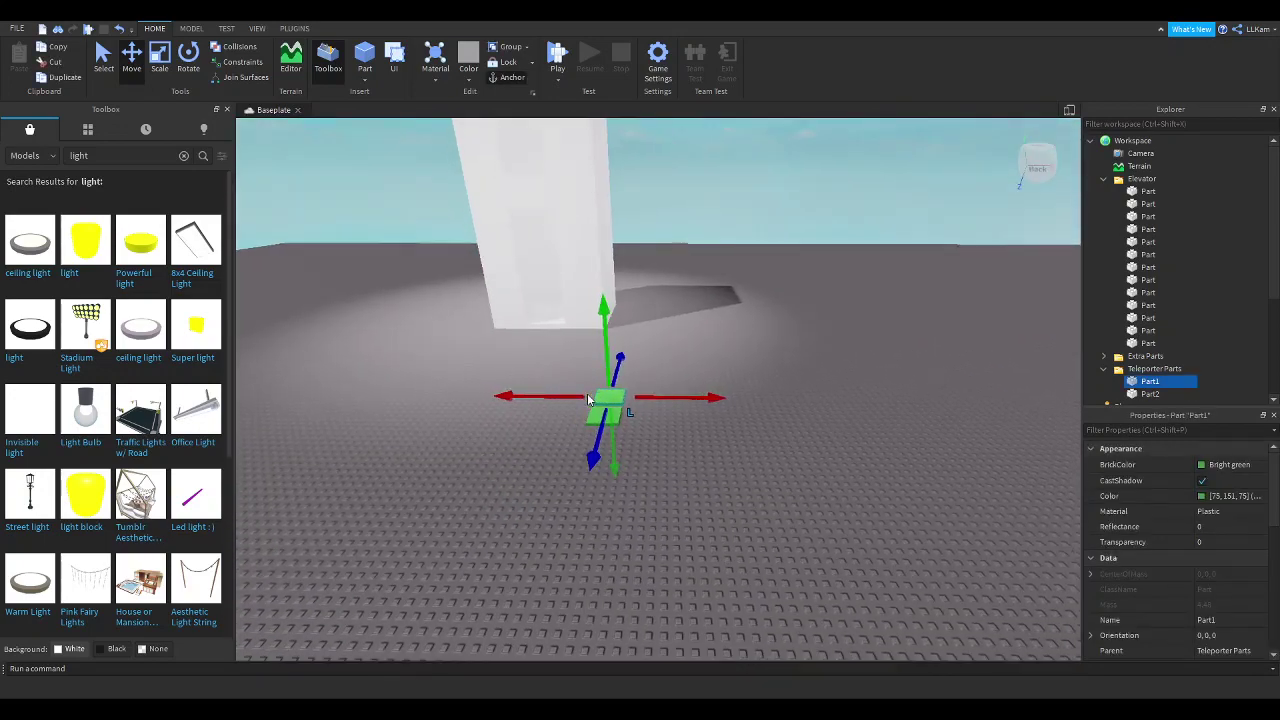
scroll(589, 399, up, 5)
right_drag(589, 399, 589, 399)
scroll(589, 399, down, 5)
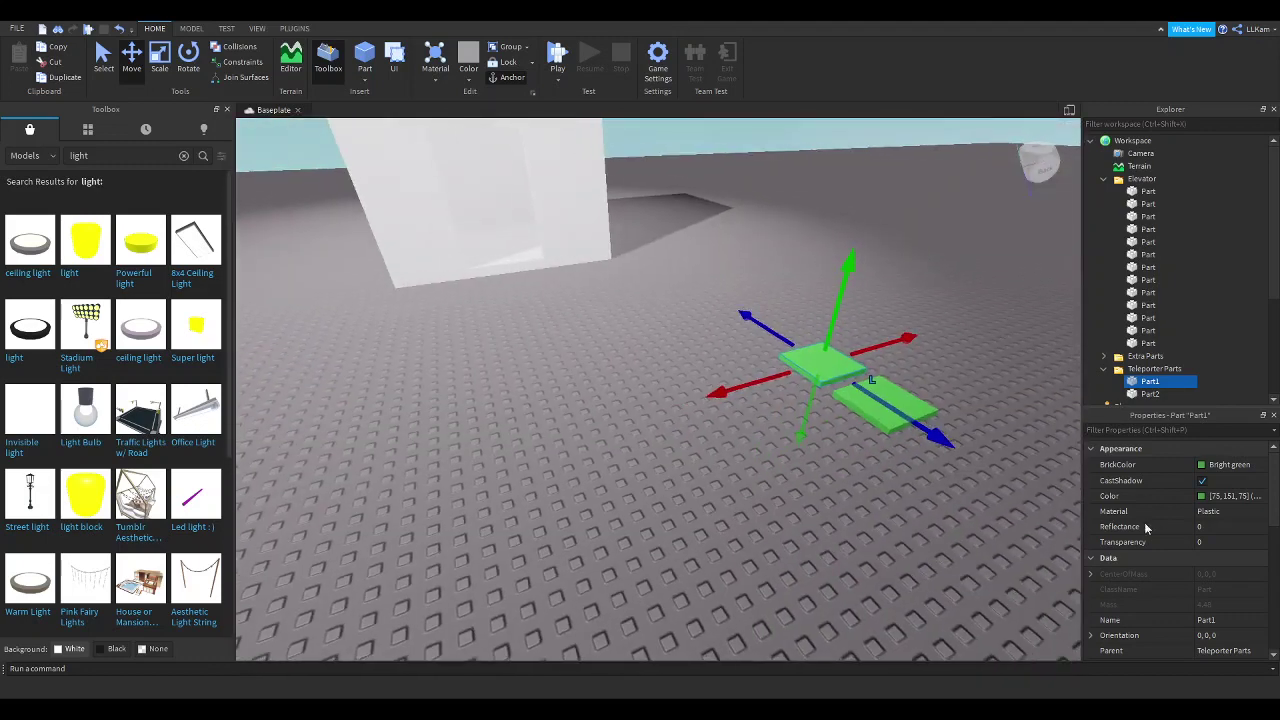
click(1217, 546)
text(1)
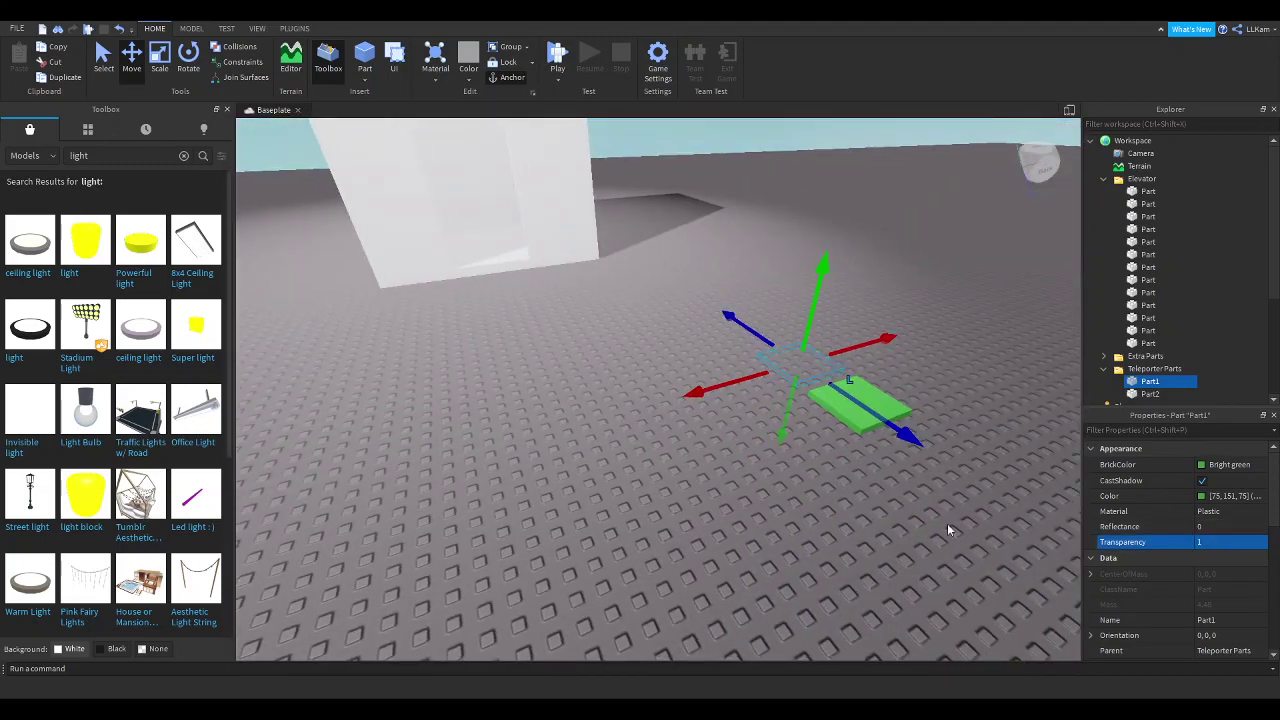
- Move the transparent pad Part1 into the tower's ground floor and scale it to cover the floor up to the doorway
drag(715, 387, 602, 441)
drag(650, 364, 442, 253)
key(ctrl+3)
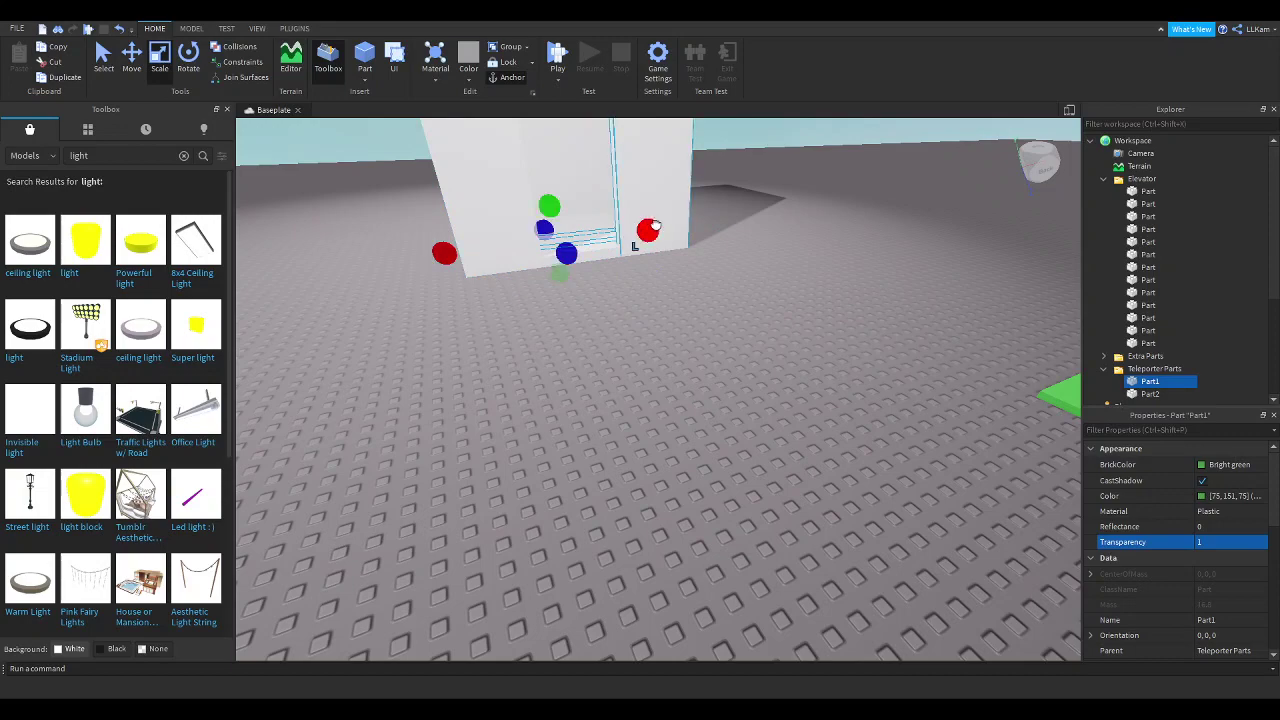
scroll(662, 260, up, 5)
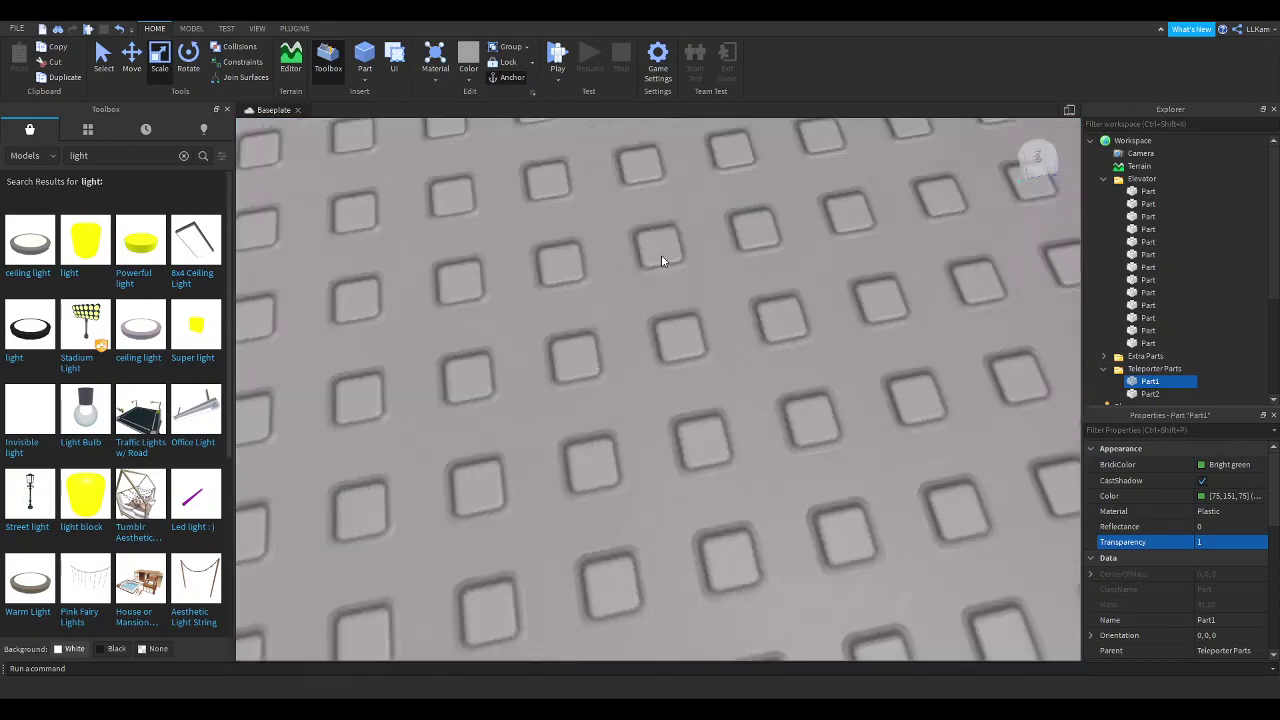
scroll(662, 260, down, 5)
mouse_move(662, 260)
right_down()
mouse_move(643, 249)
mouse_move(657, 247)
right_up()
scroll(657, 247, up, 3)
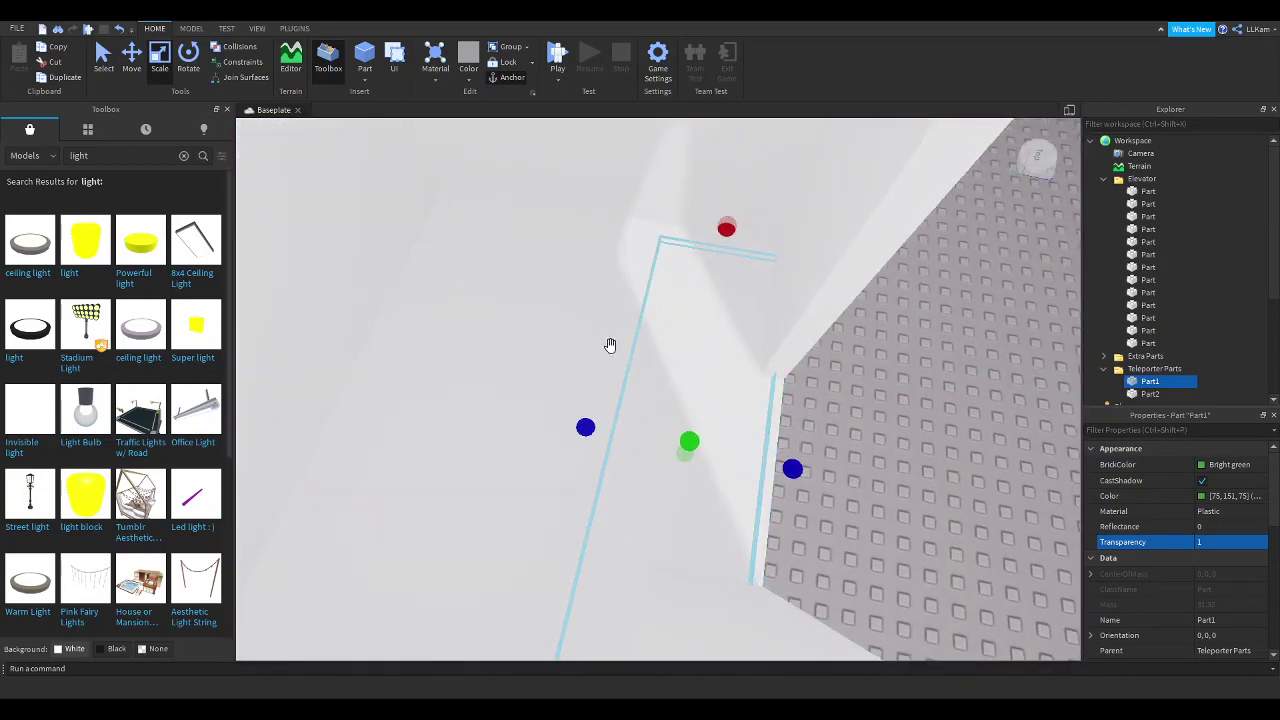
right_drag(610, 345, 394, 406)
drag(697, 206, 700, 191)
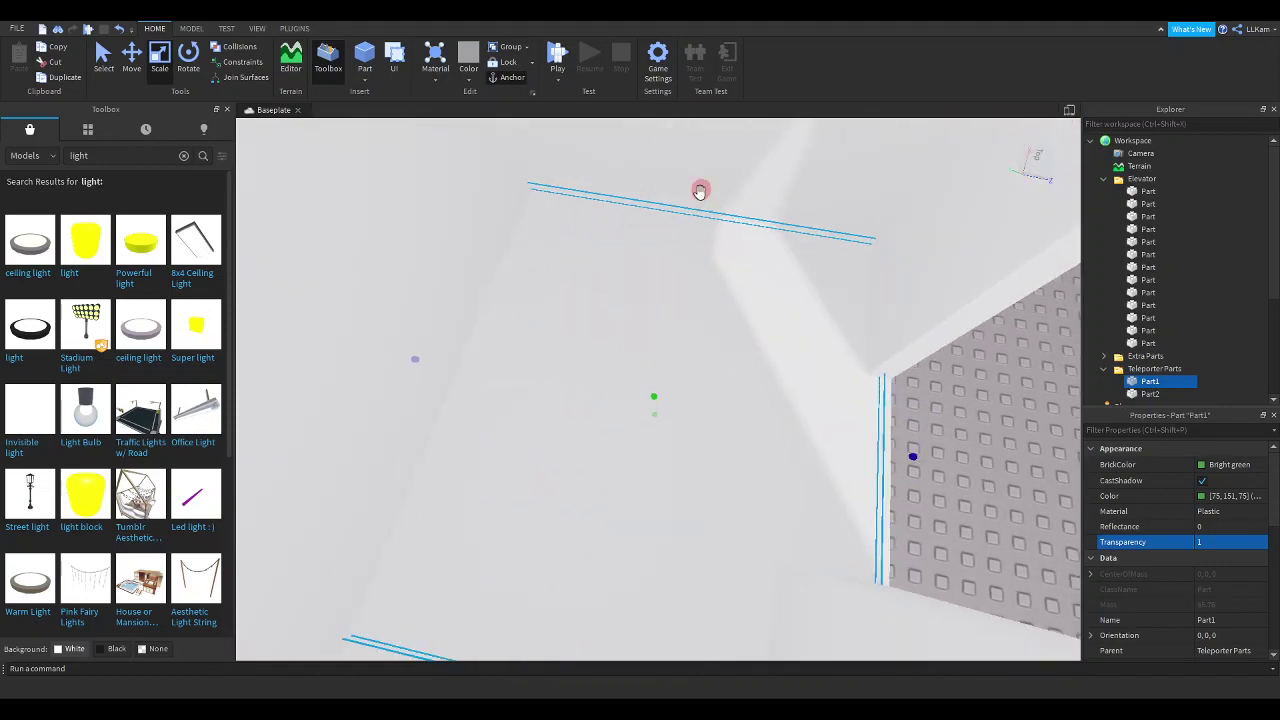
key(s)
key(d)
key(s)
key(d)
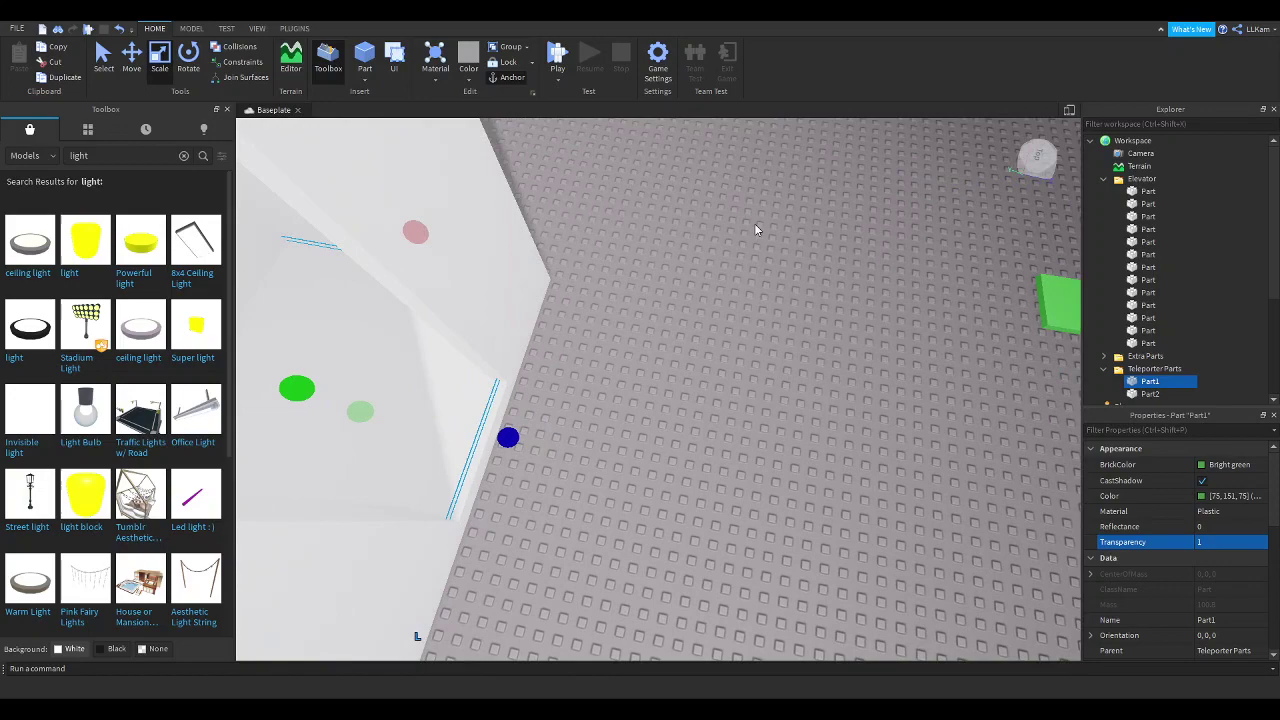
key(d)
right_drag(614, 346, 534, 327)
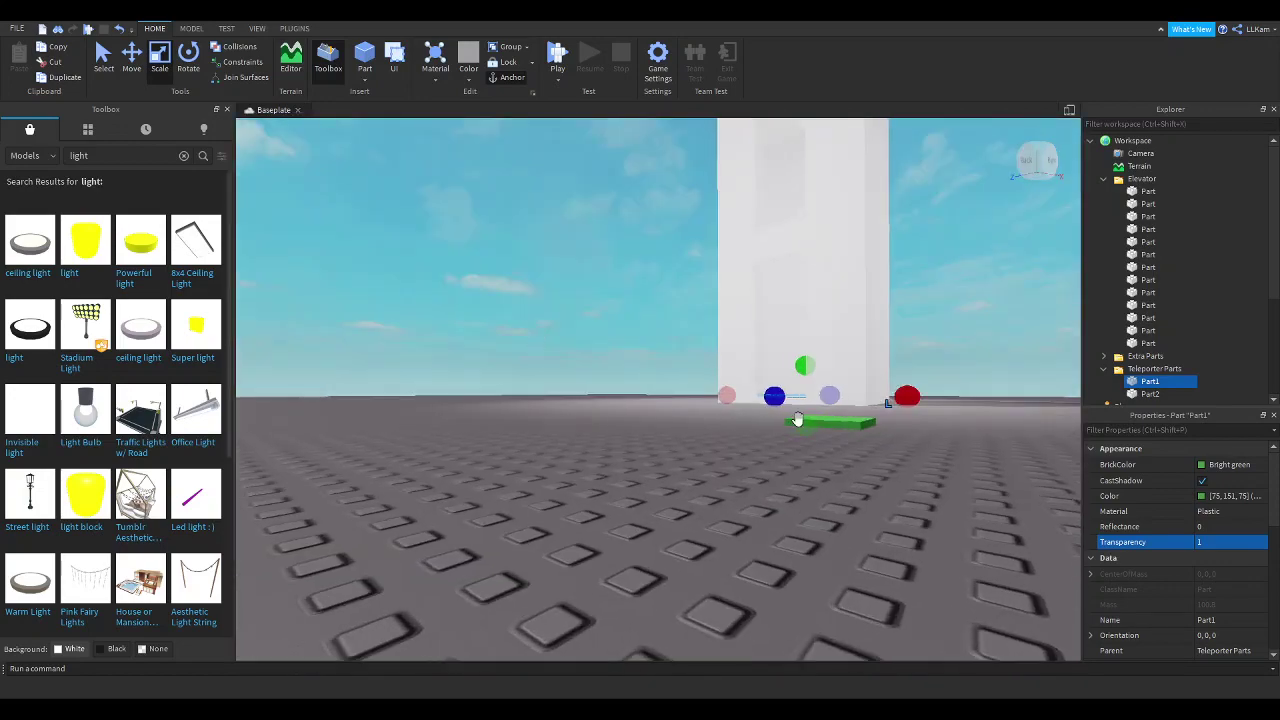
- Place the green pad Part2 on the upper floor inside the tower
click(825, 427)
scroll(771, 263, up, 10)
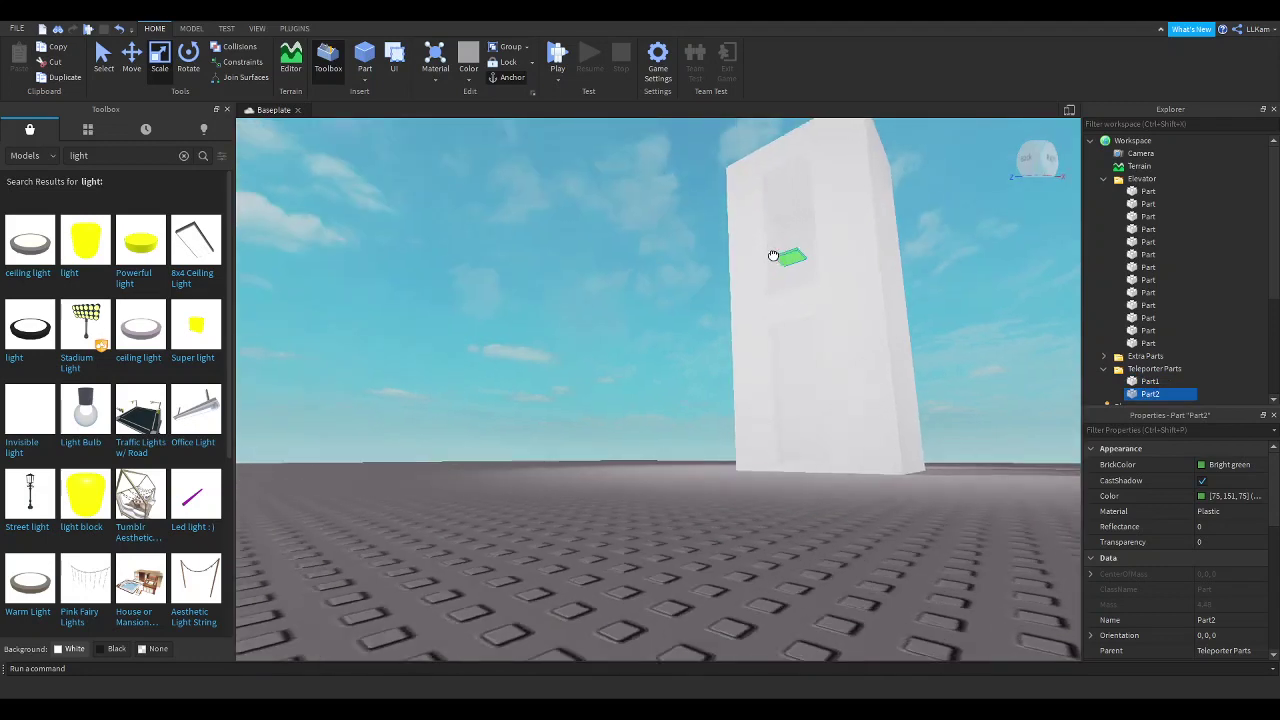
scroll(772, 257, up, 3)
drag(773, 256, 774, 266)
right_drag(771, 257, 774, 266)
drag(774, 266, 777, 247)
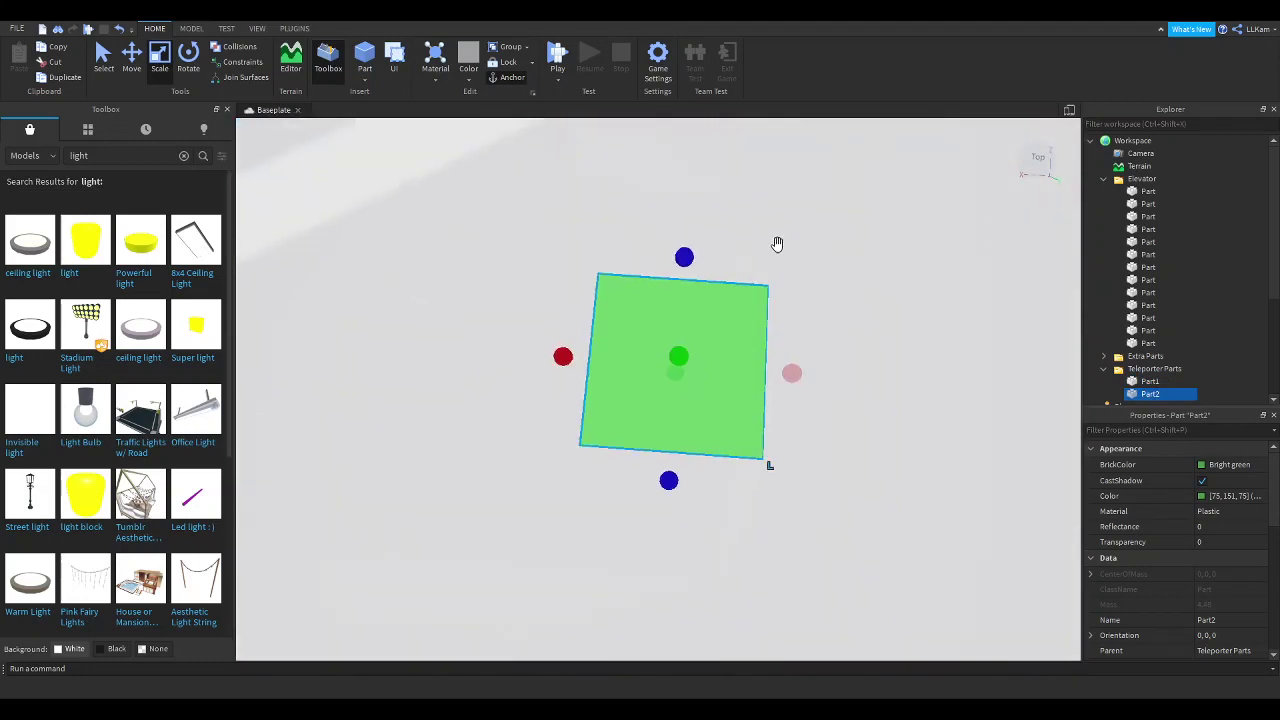
right_drag(777, 247, 777, 252)
scroll(680, 403, down, 4)
scroll(673, 415, up, 3)
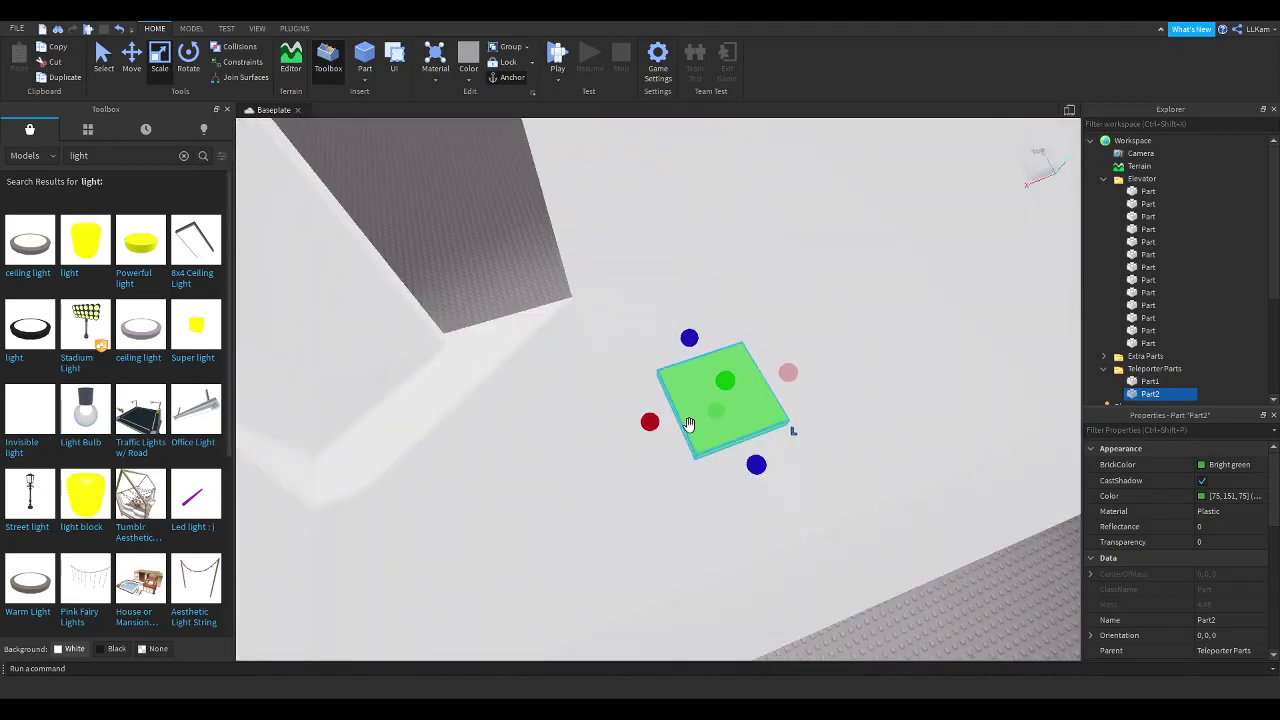
- Scale Part2 to cover the tower's upper floor, with its front edge set back from the doorway
drag(689, 426, 618, 463)
right_drag(618, 462, 735, 450)
drag(694, 438, 596, 424)
key(ctrl+z)
click(757, 457)
drag(708, 440, 493, 389)
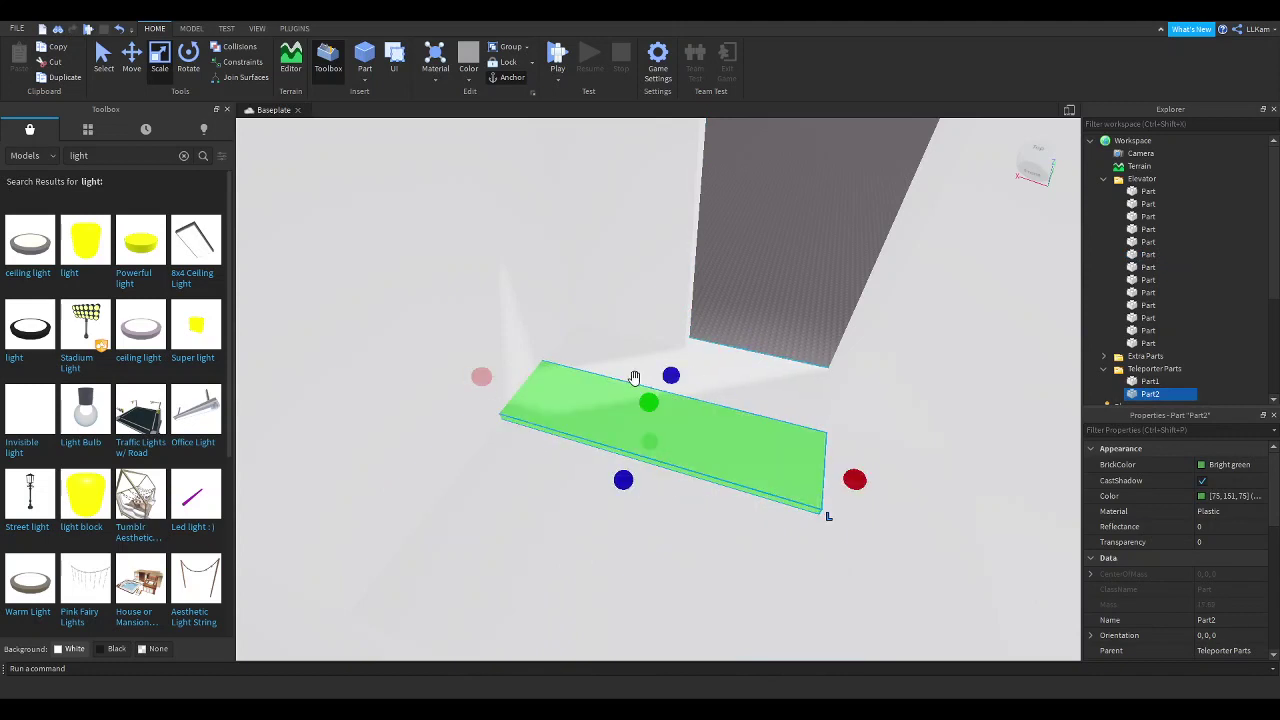
drag(671, 375, 771, 371)
drag(864, 441, 1030, 452)
right_drag(1030, 452, 868, 570)
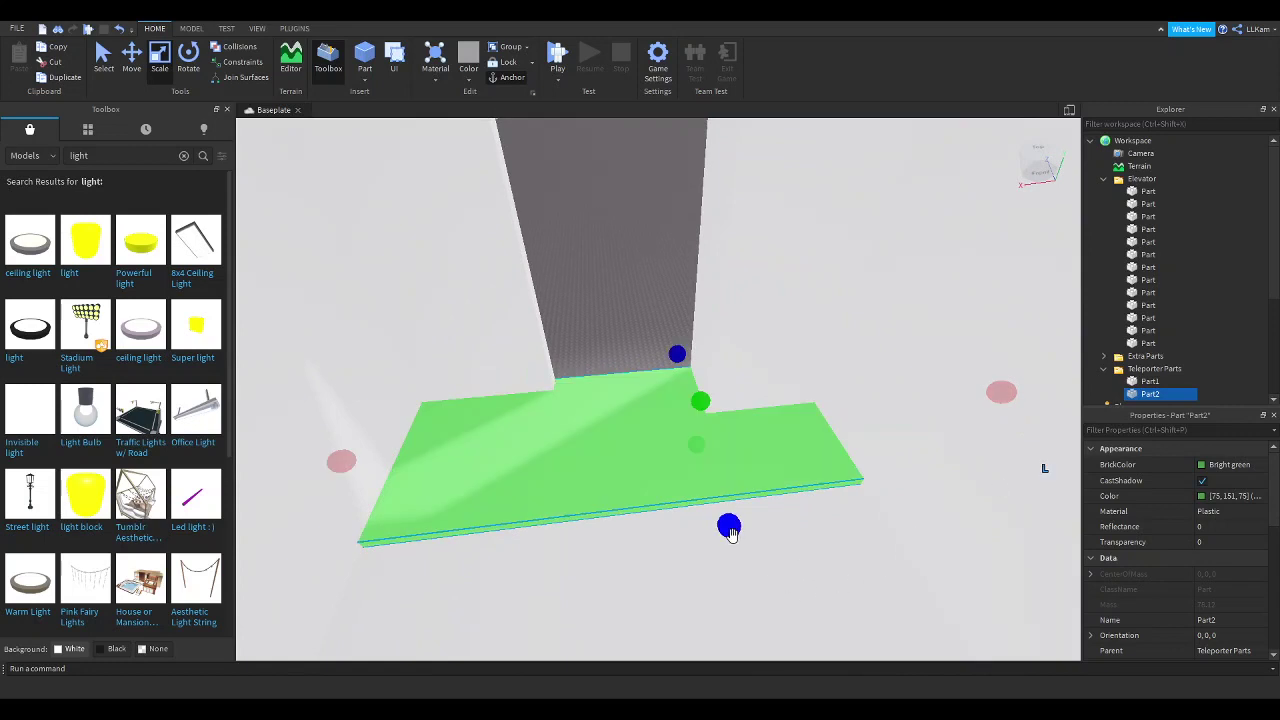
drag(733, 535, 914, 596)
right_drag(914, 596, 890, 585)
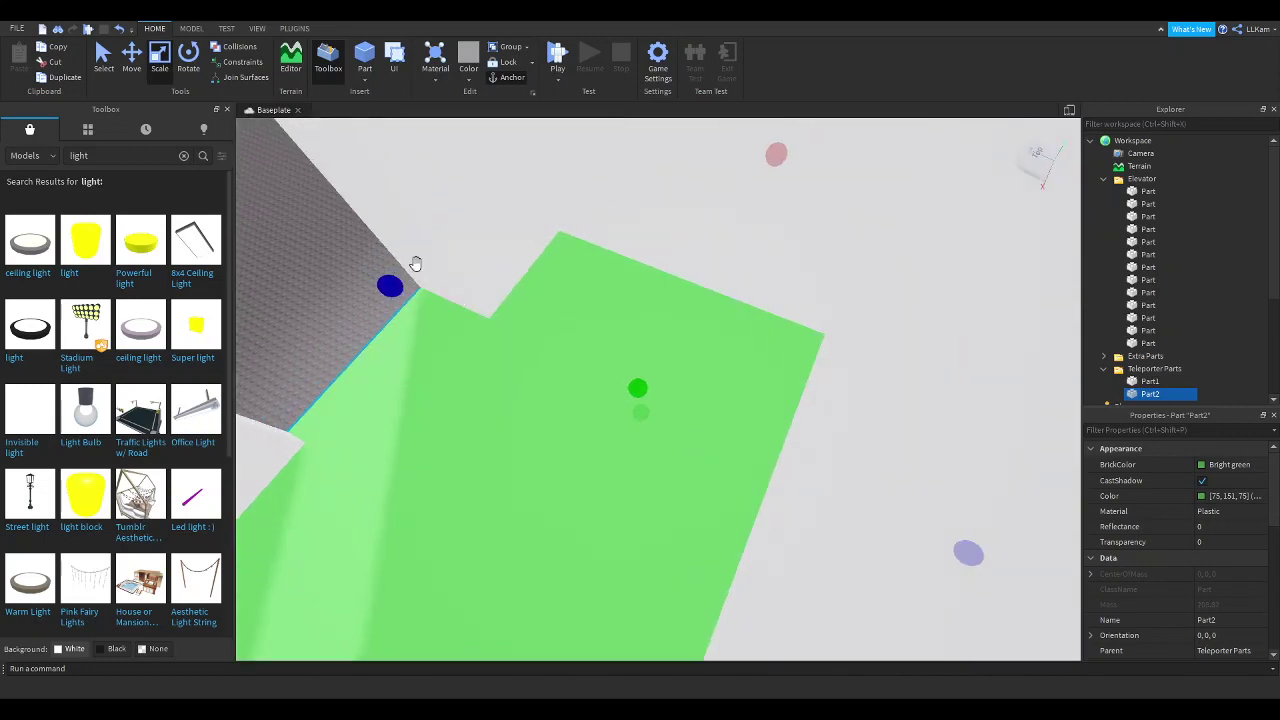
key(a)
drag(426, 287, 458, 300)
- Duplicate the tower's upper floor part and stretch the copy out through the doorway into a long walkway
click(405, 356)
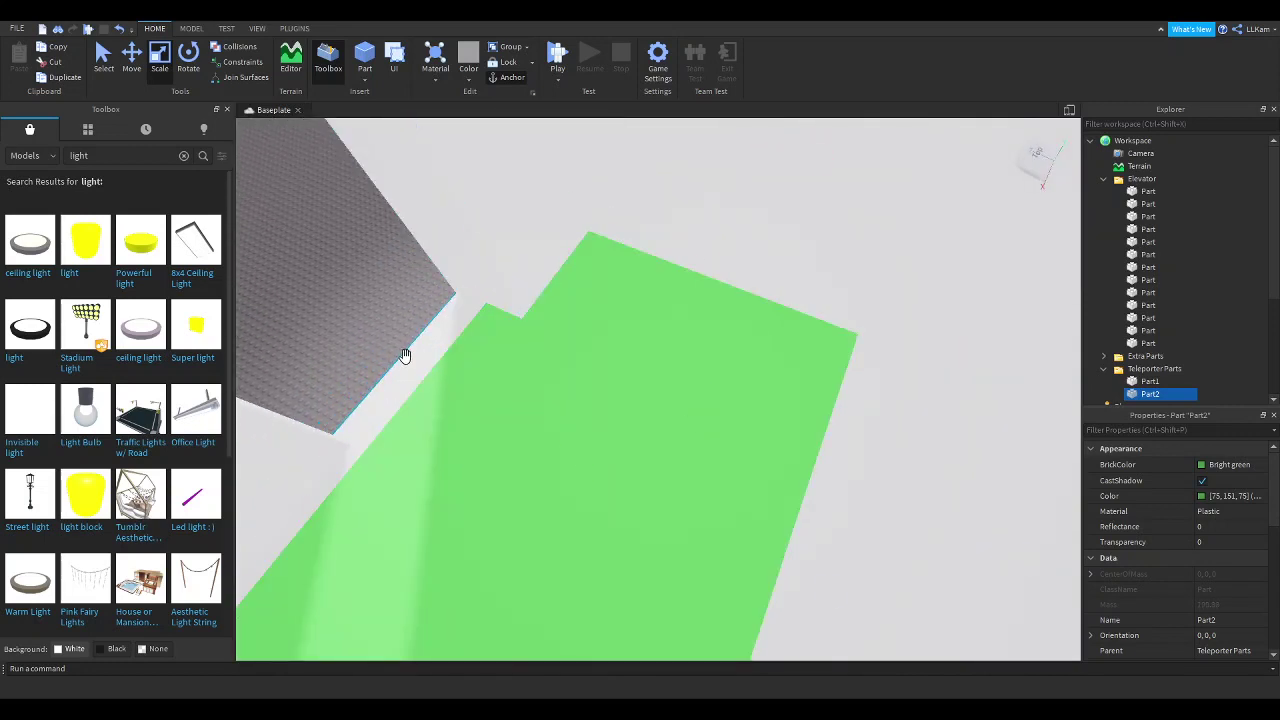
click(404, 356)
right_drag(404, 356, 411, 354)
key(ctrl+d)
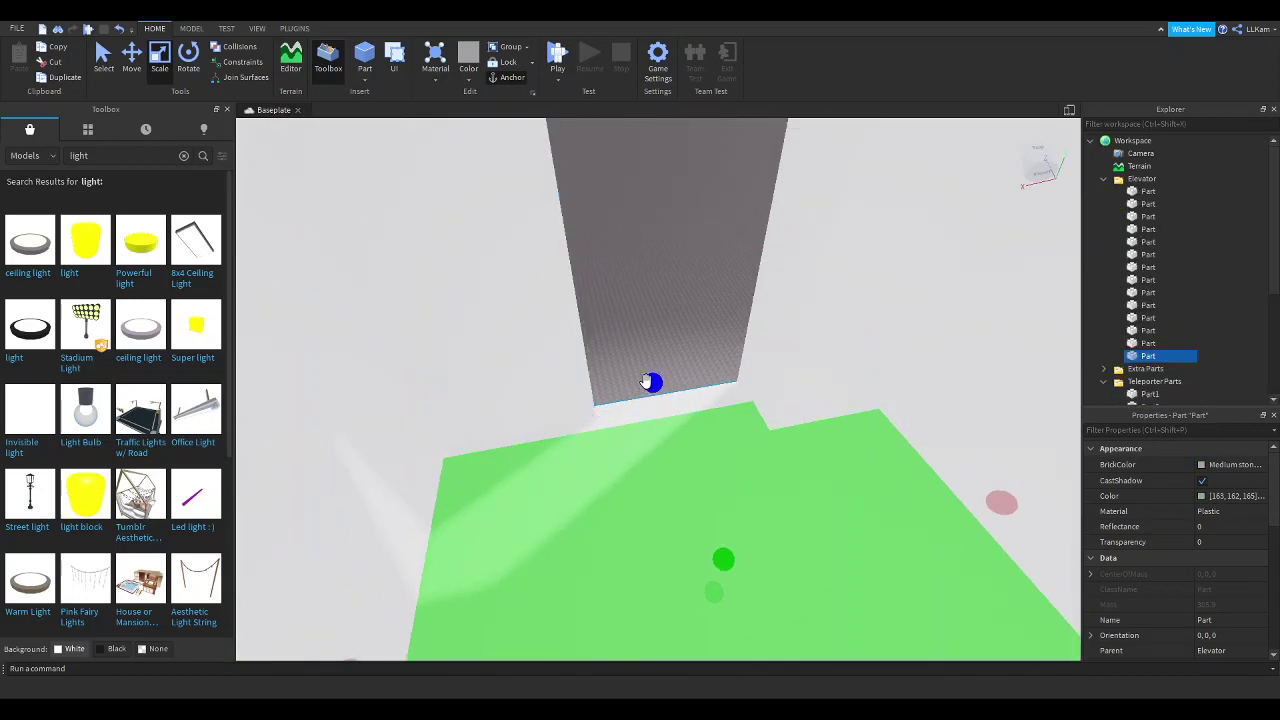
drag(652, 383, 574, 243)
right_drag(577, 251, 574, 243)
drag(574, 243, 600, 254)
right_drag(574, 243, 600, 254)
drag(600, 254, 647, 250)
right_drag(647, 250, 568, 155)
key(s)
key(w)
drag(568, 155, 624, 275)
key(w)
right_drag(624, 275, 588, 266)
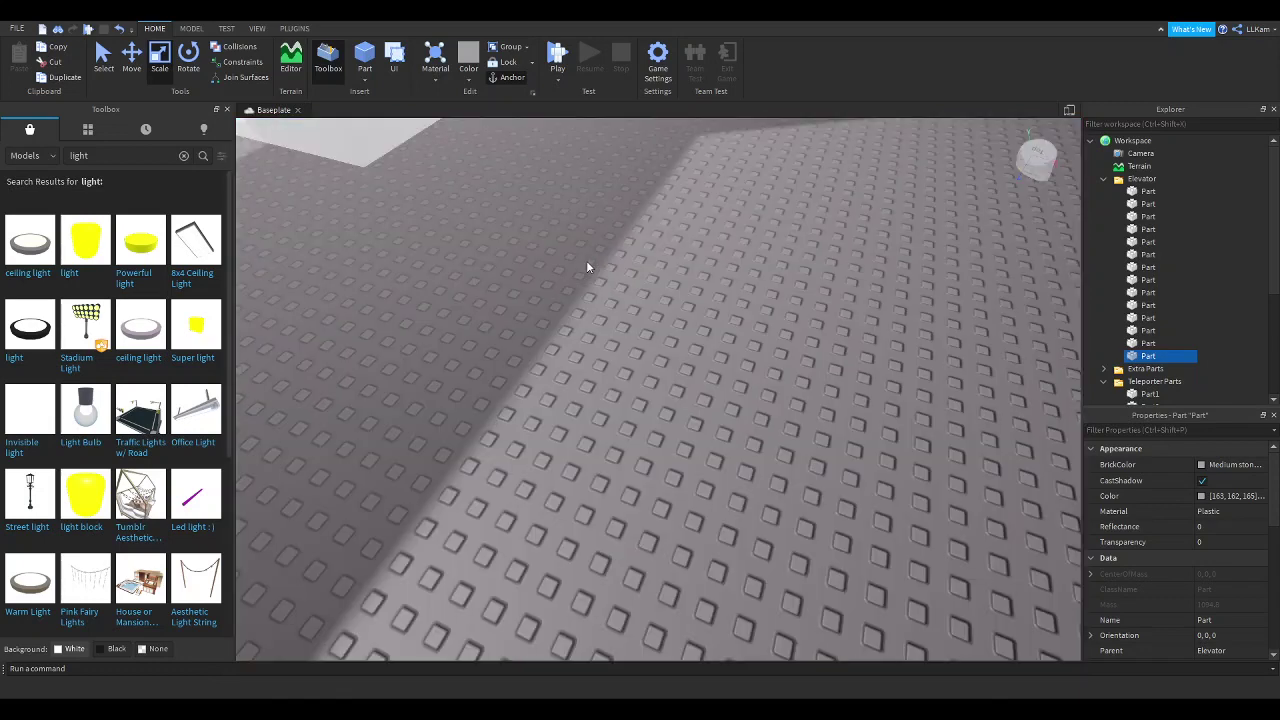
key(s)
- Add a script to Part1 and replace its default code with the touch-teleport code whose Teleport target is "Part2"
click(1103, 179)
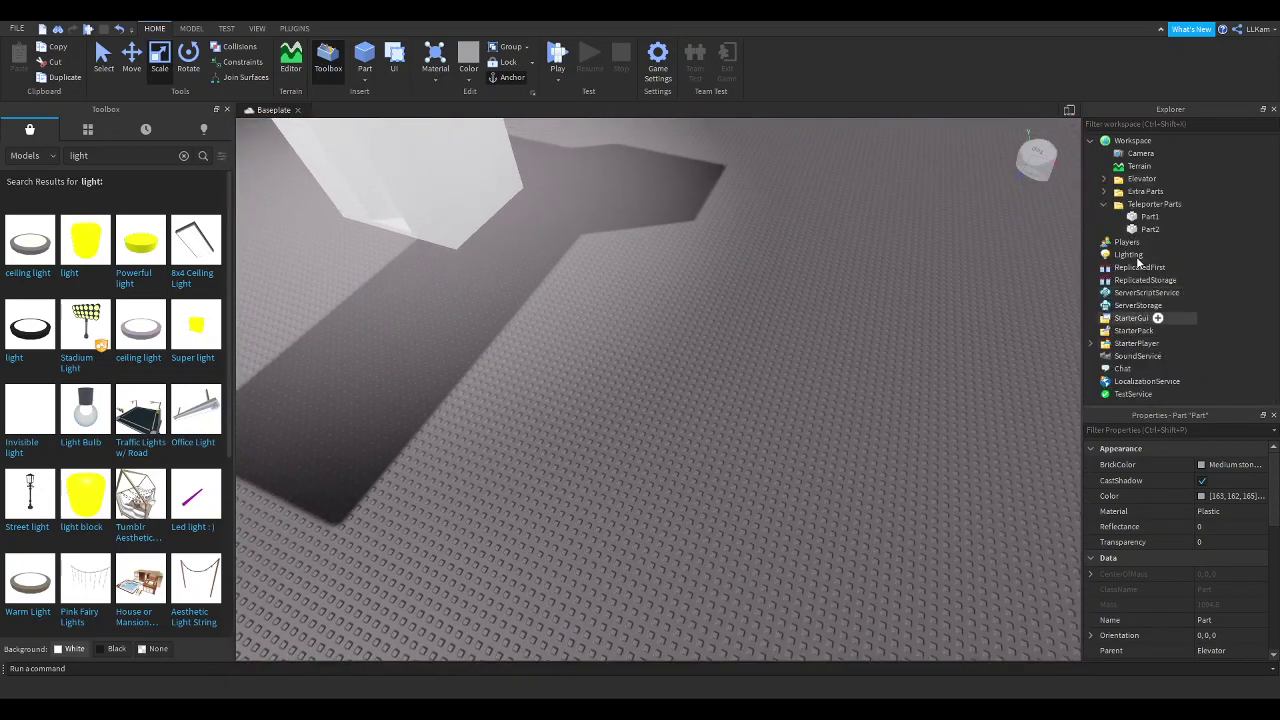
click(1170, 217)
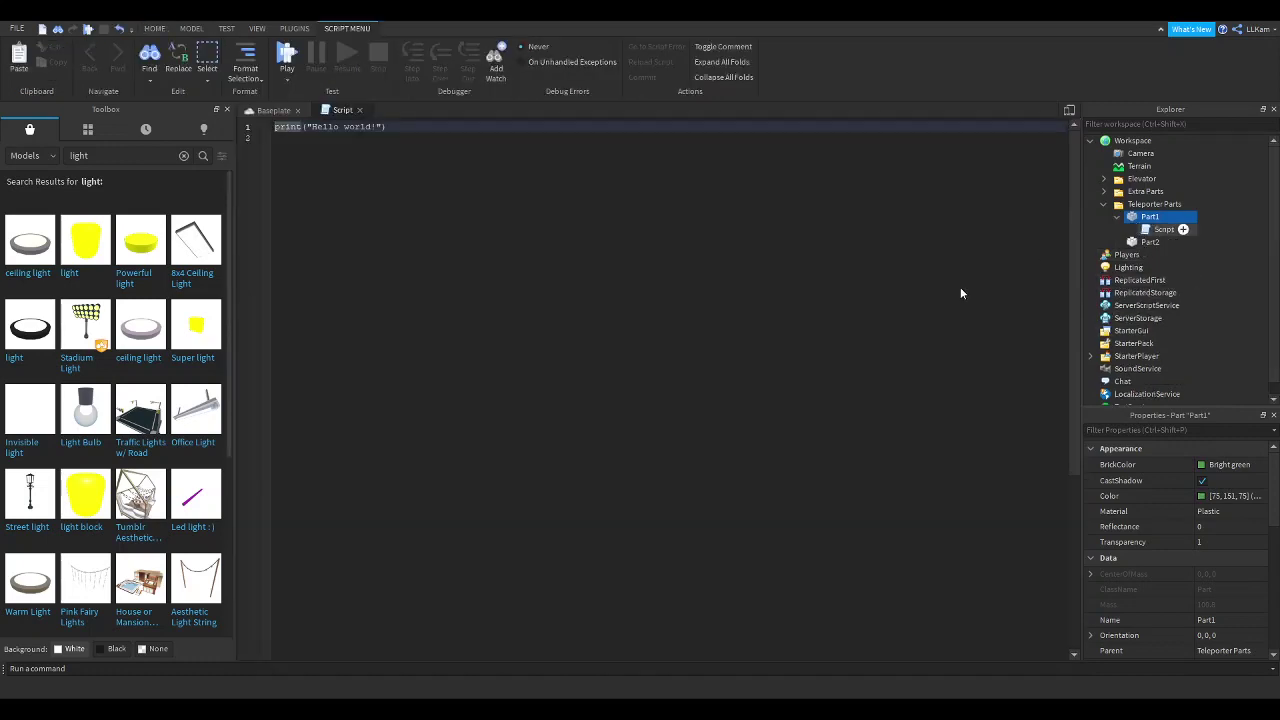
key(ctrl+a)
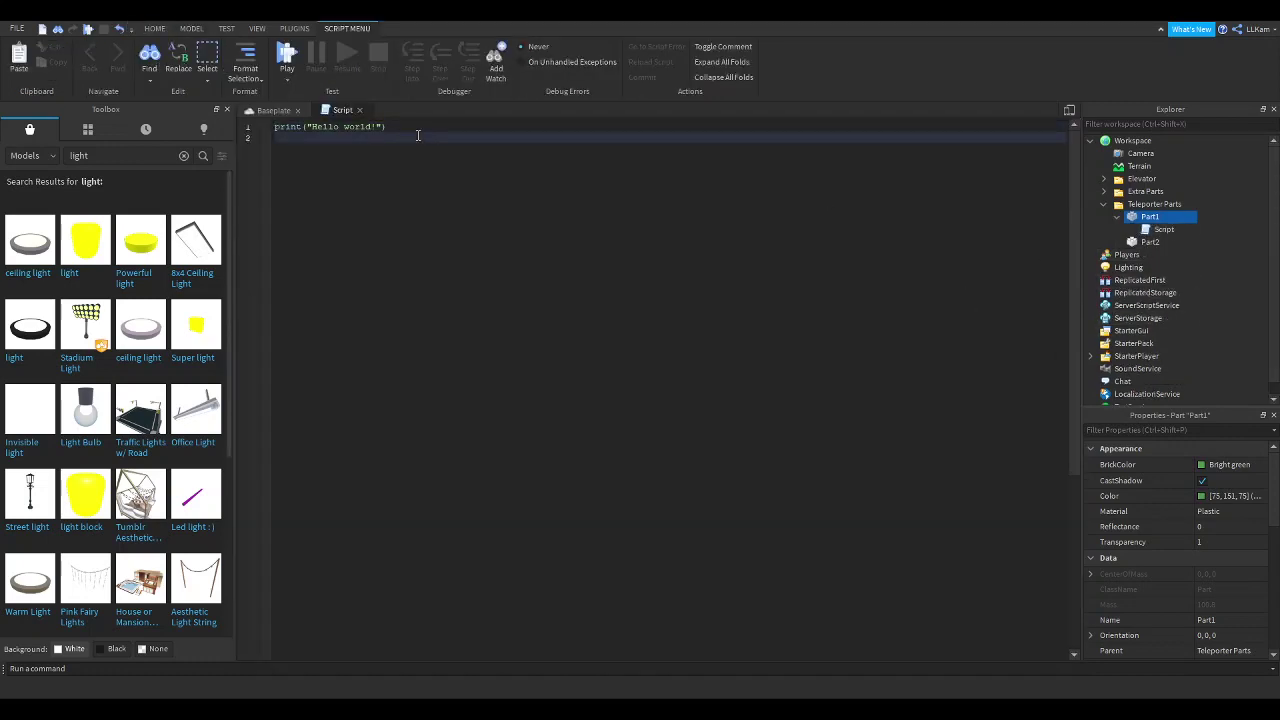
key(BackSpace)
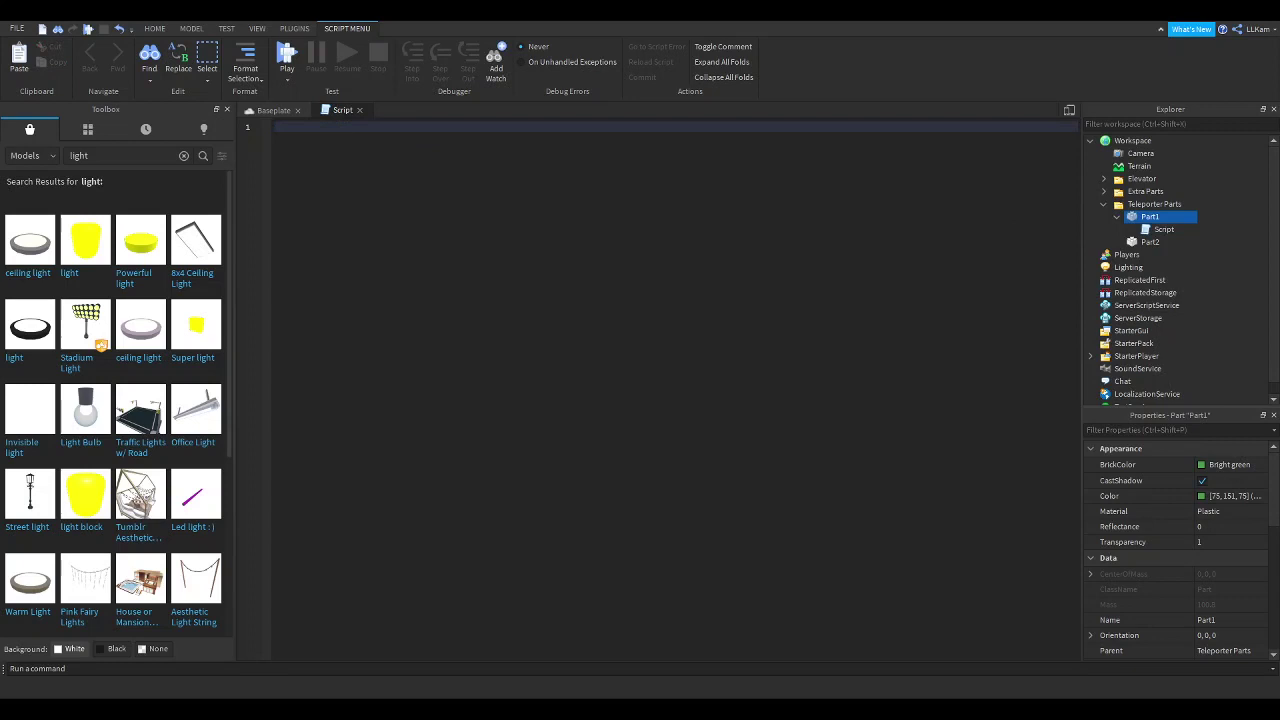
key(ctrl+v)
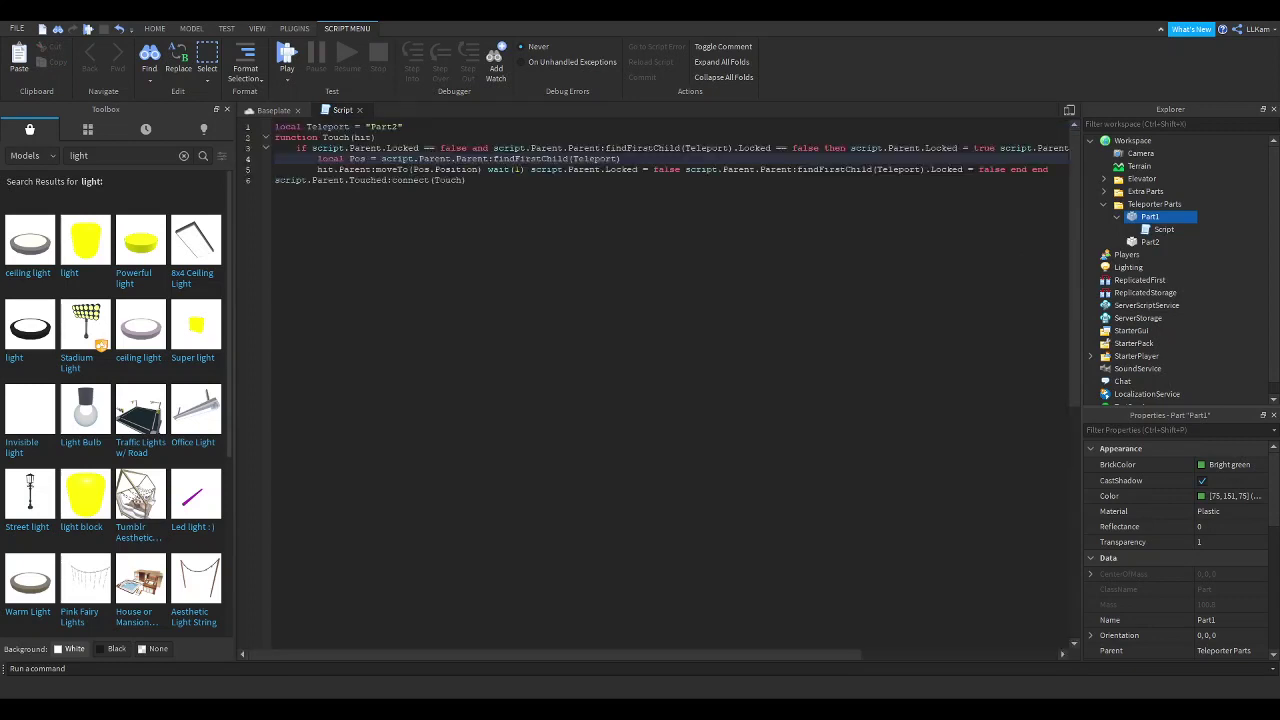
click(371, 203)
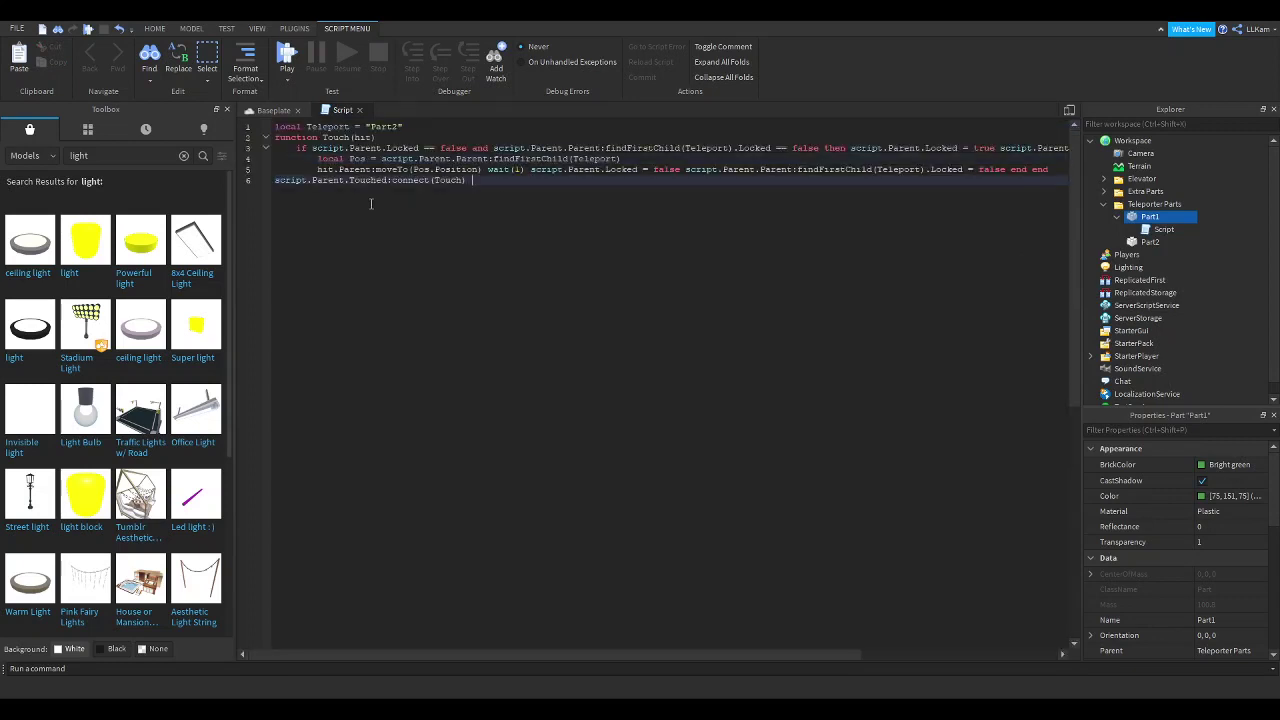
shift+click(468, 170)
click(569, 159)
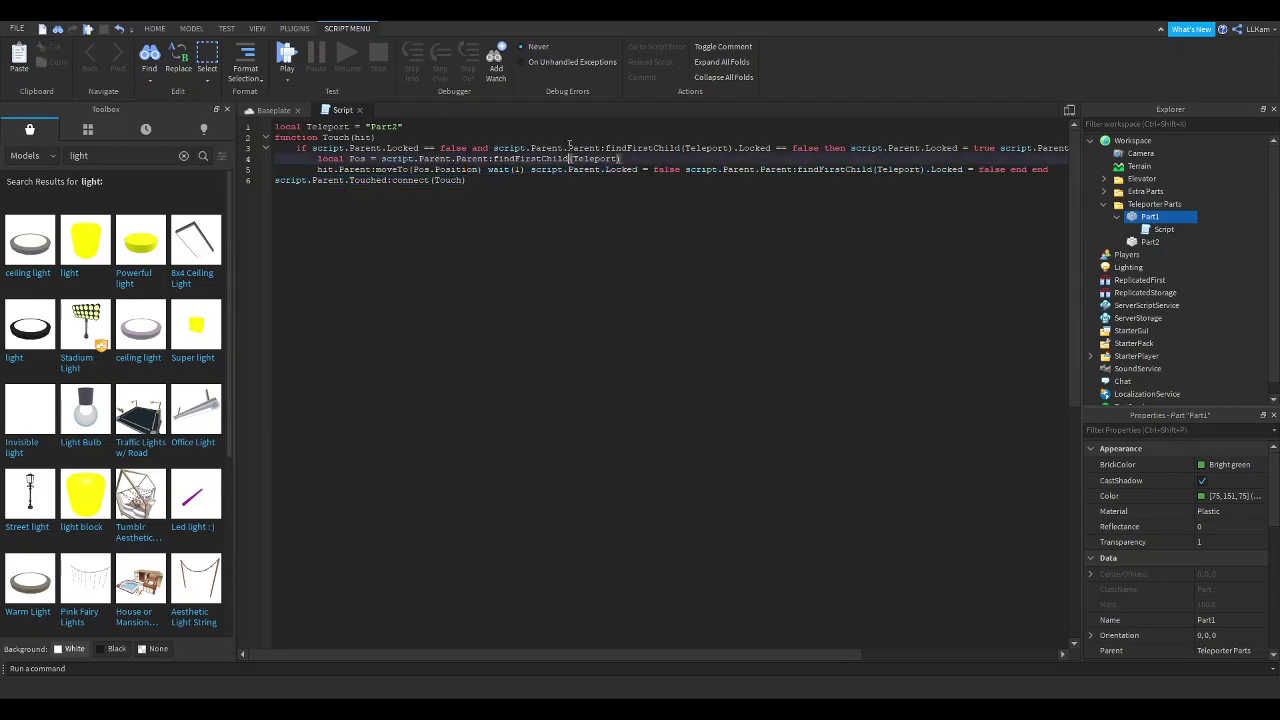
- Select Part2 on the tower's upper floor and add a script to it
click(261, 113)
right_drag(809, 356, 800, 367)
click(715, 358)
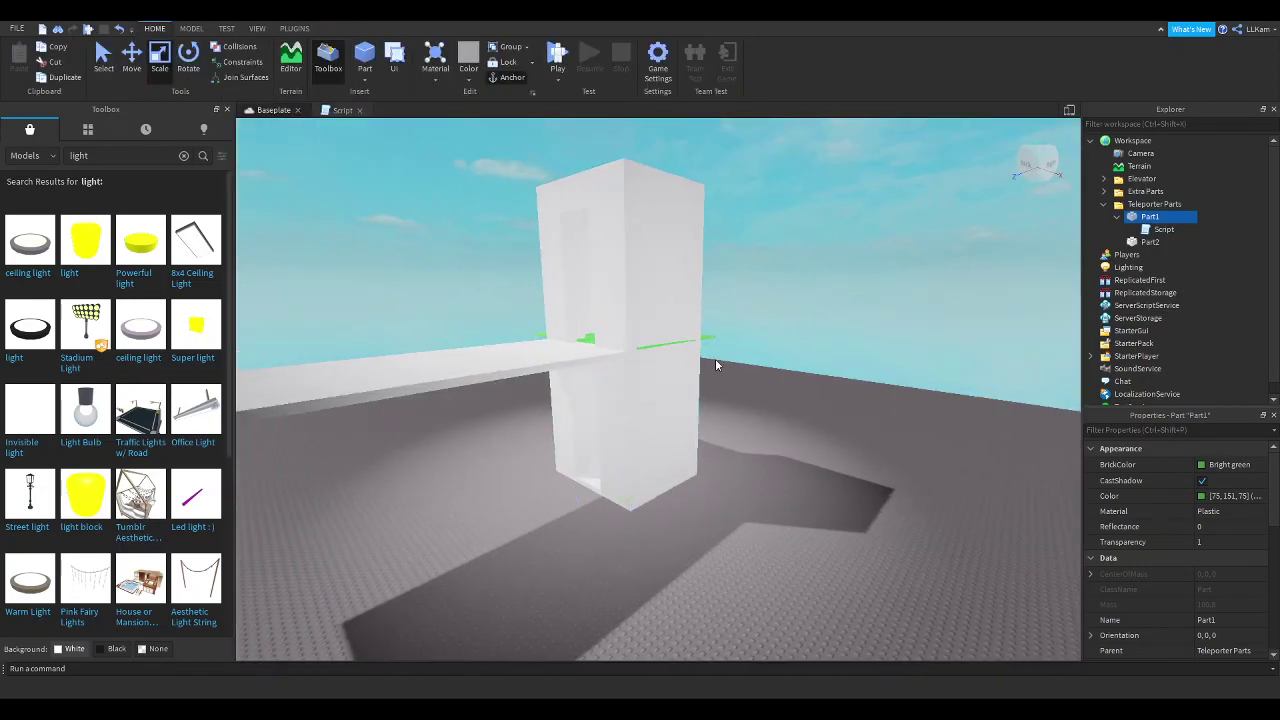
click(710, 341)
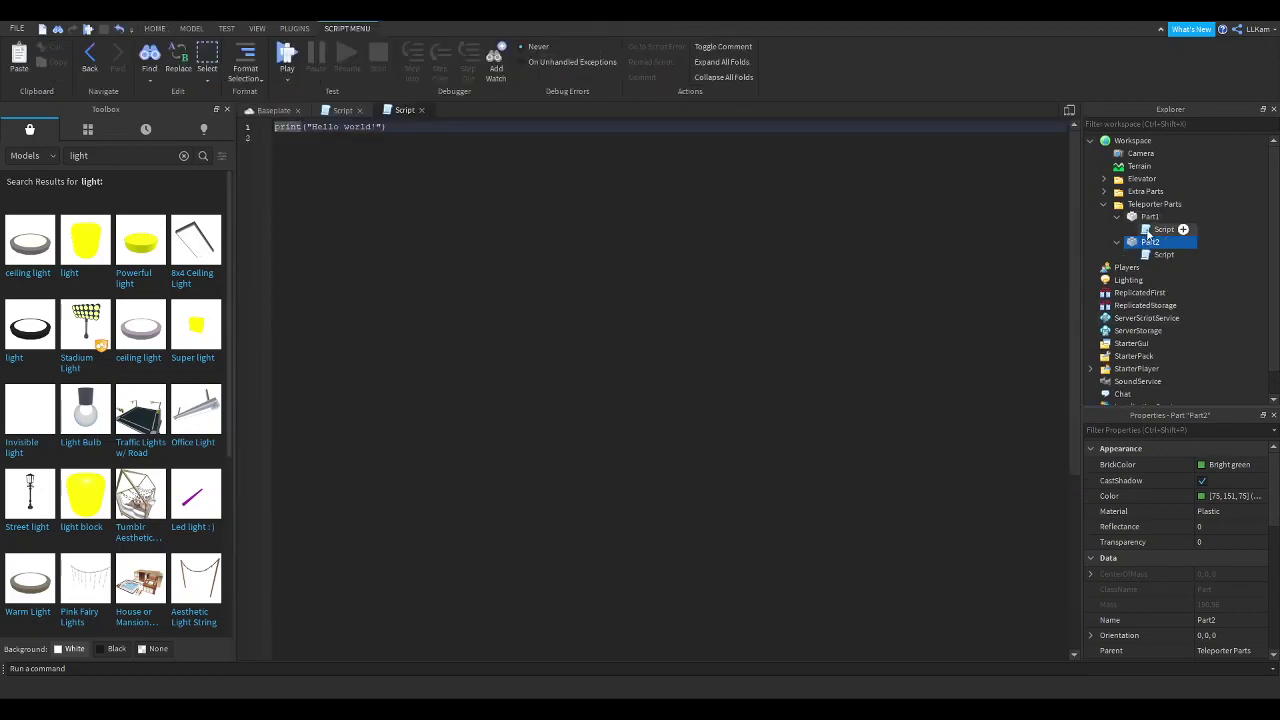
- Review the full teleport code in Part1's script, including the ends of its long lines
double_click(1150, 230)
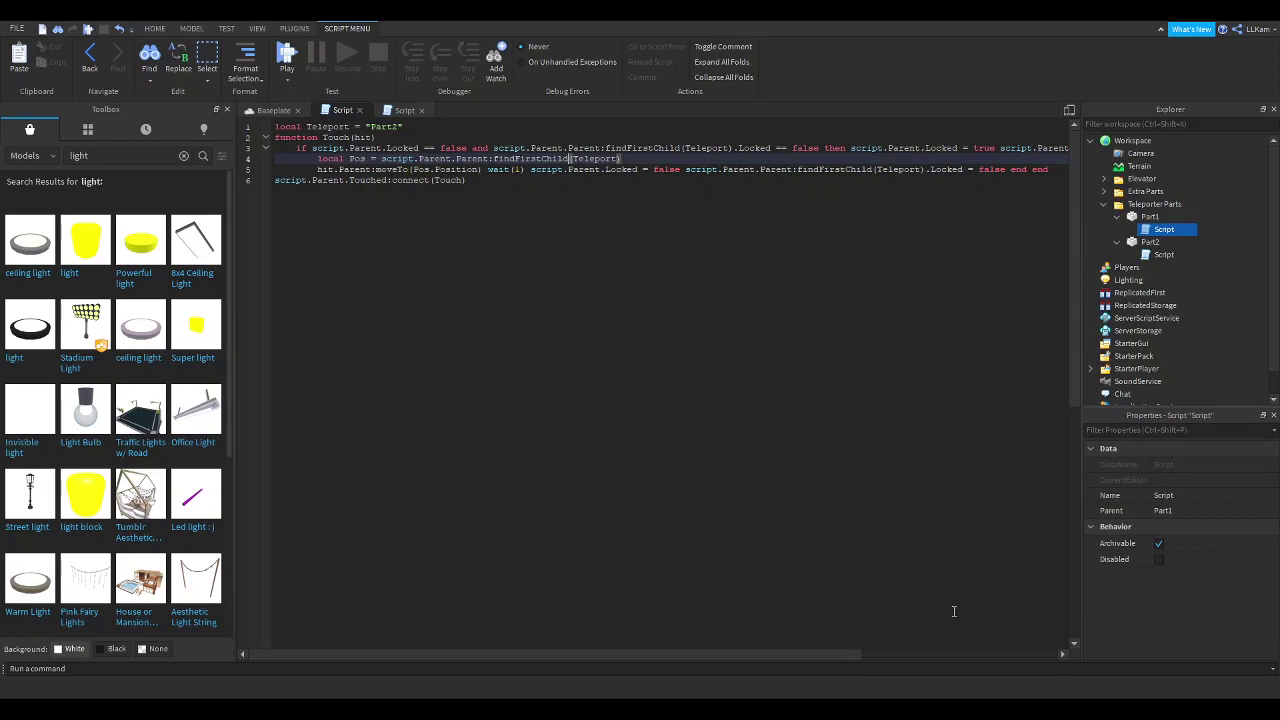
drag(852, 656, 944, 642)
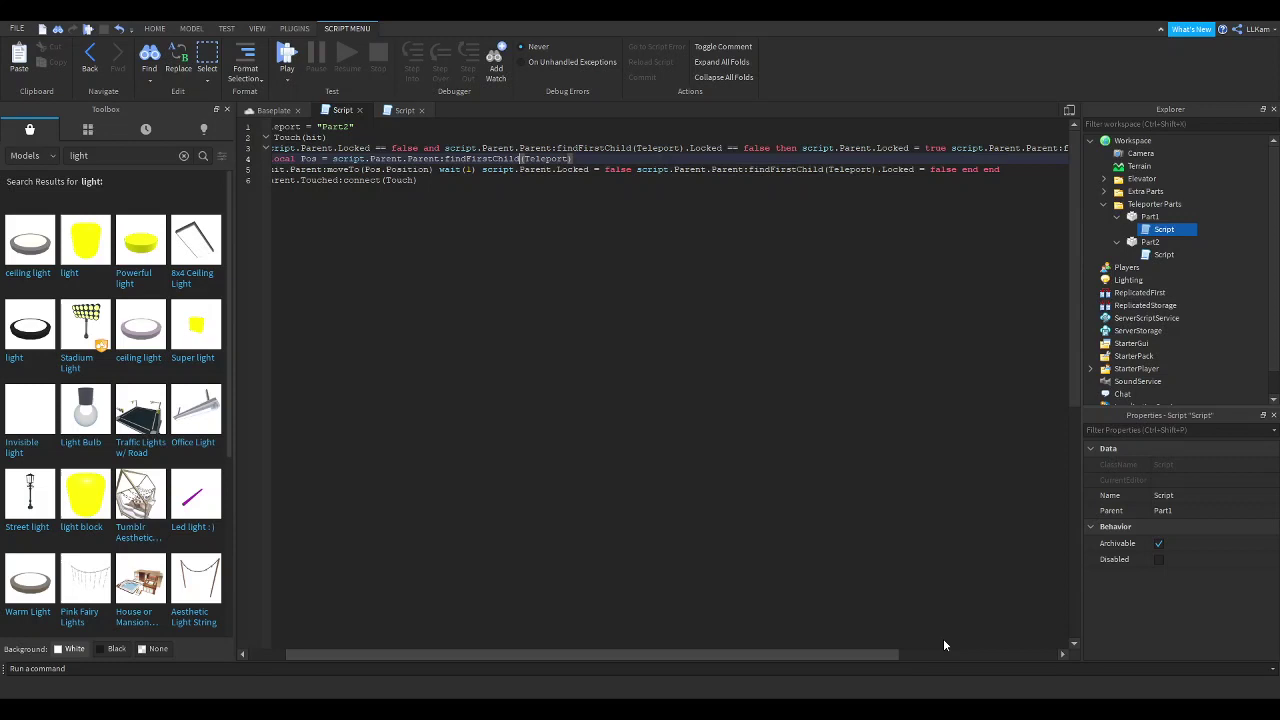
scroll(943, 645, right, 5)
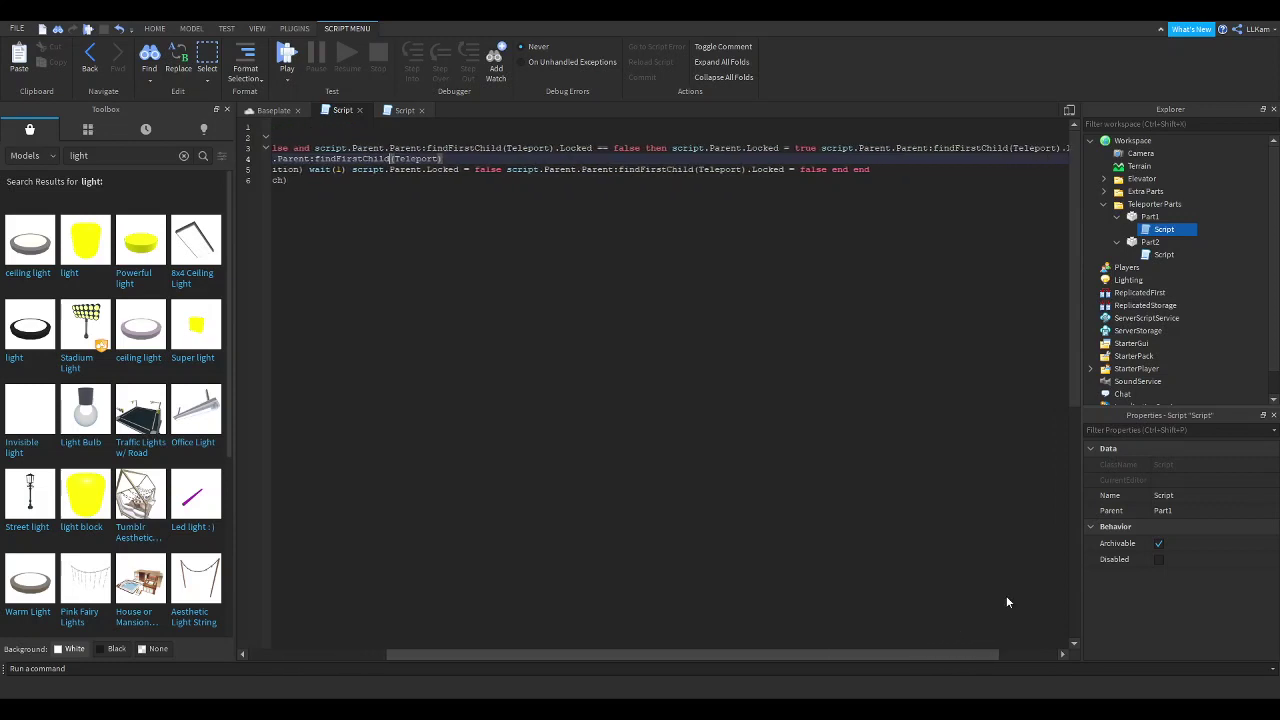
scroll(1007, 602, right, 3)
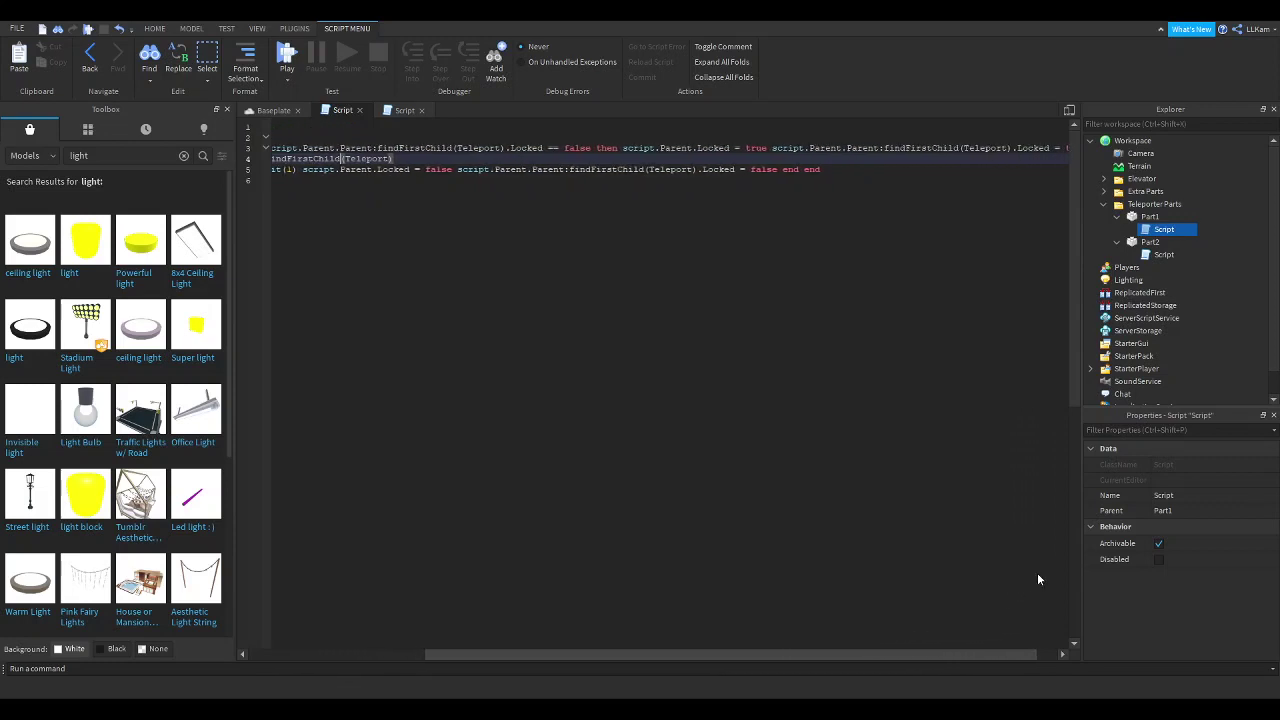
drag(1037, 575, 1028, 602)
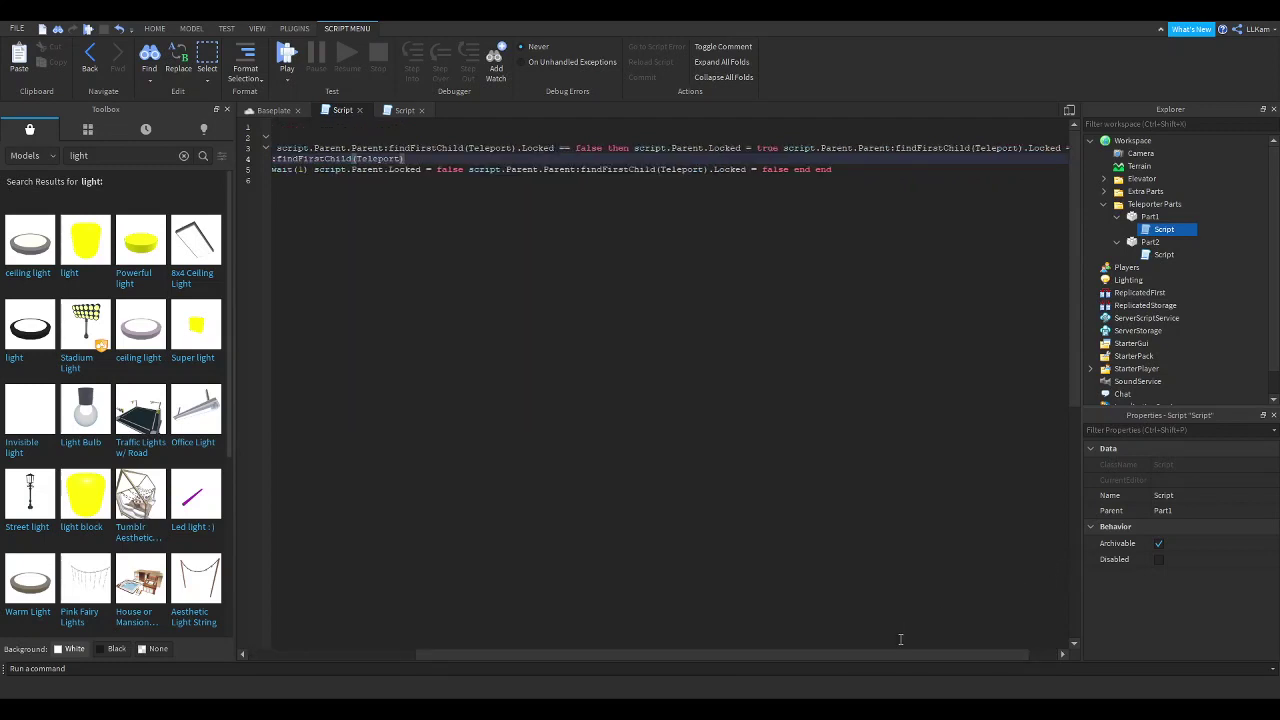
scroll(965, 657, right, 2)
scroll(820, 650, left, 10)
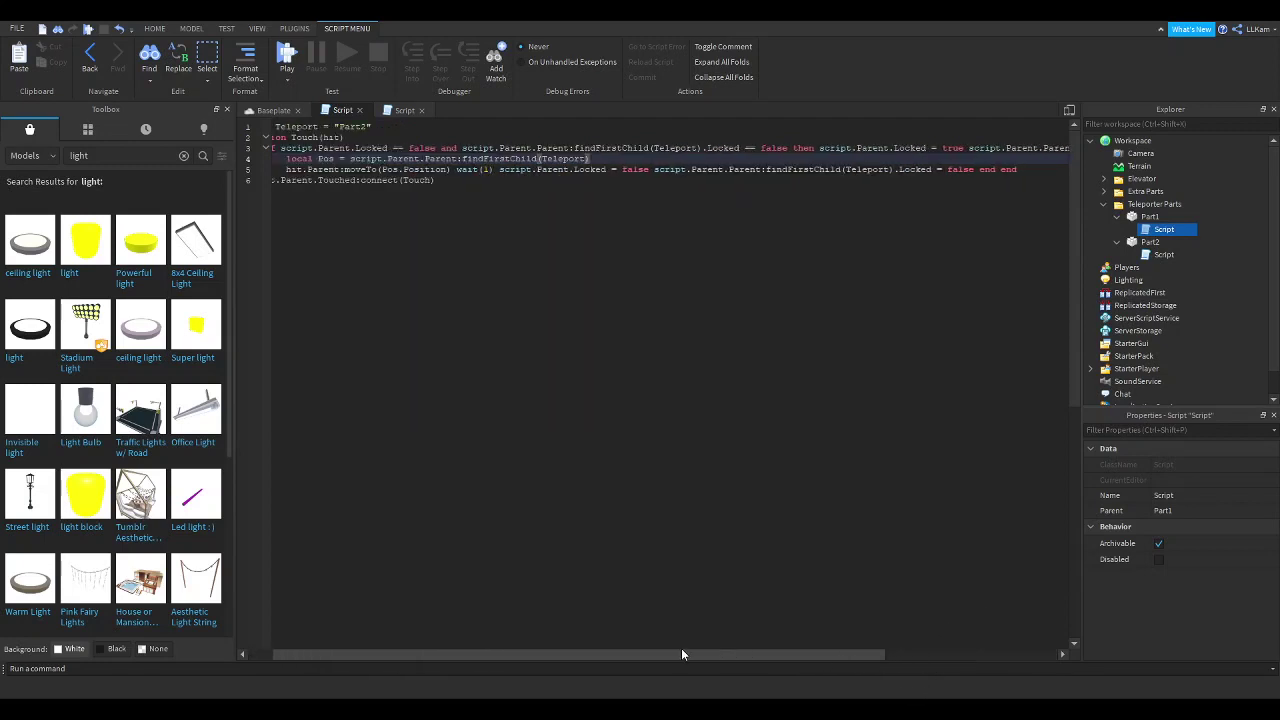
- Replace the default code in Part2's script with the touch-teleport code targeting "Part1", and return to the Baseplate view
click(268, 110)
scroll(780, 460, down, 5)
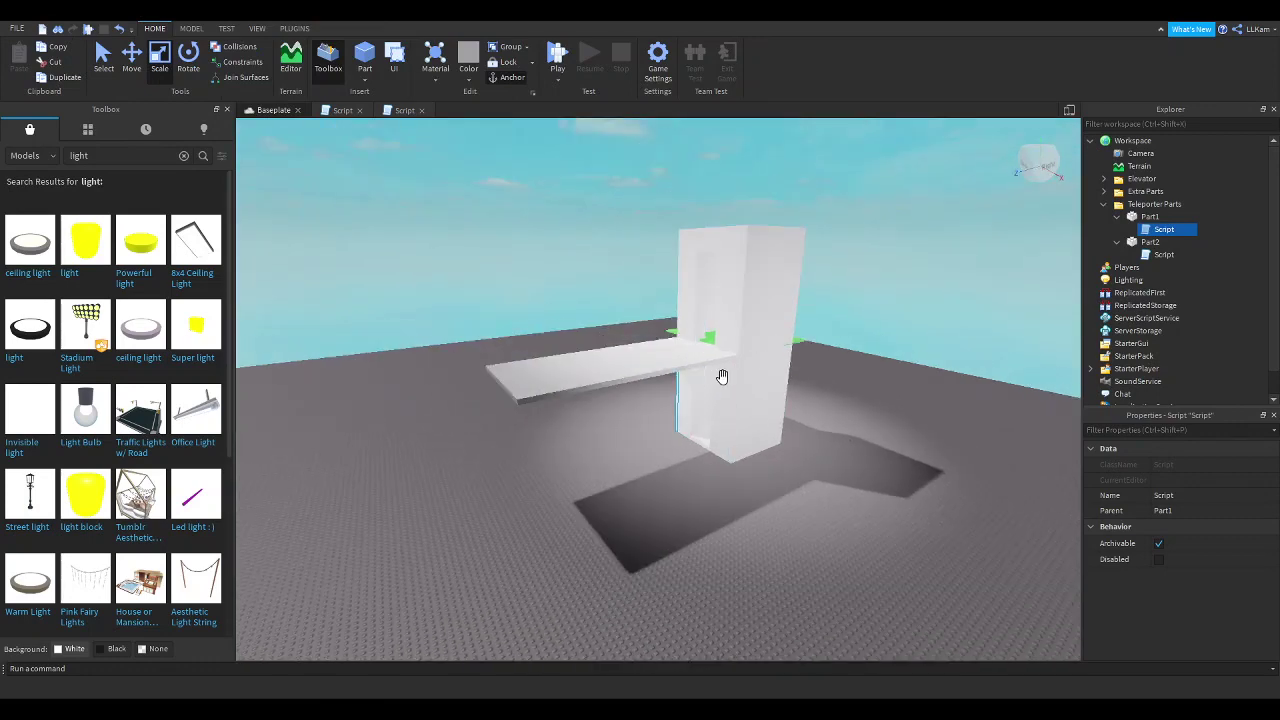
click(720, 345)
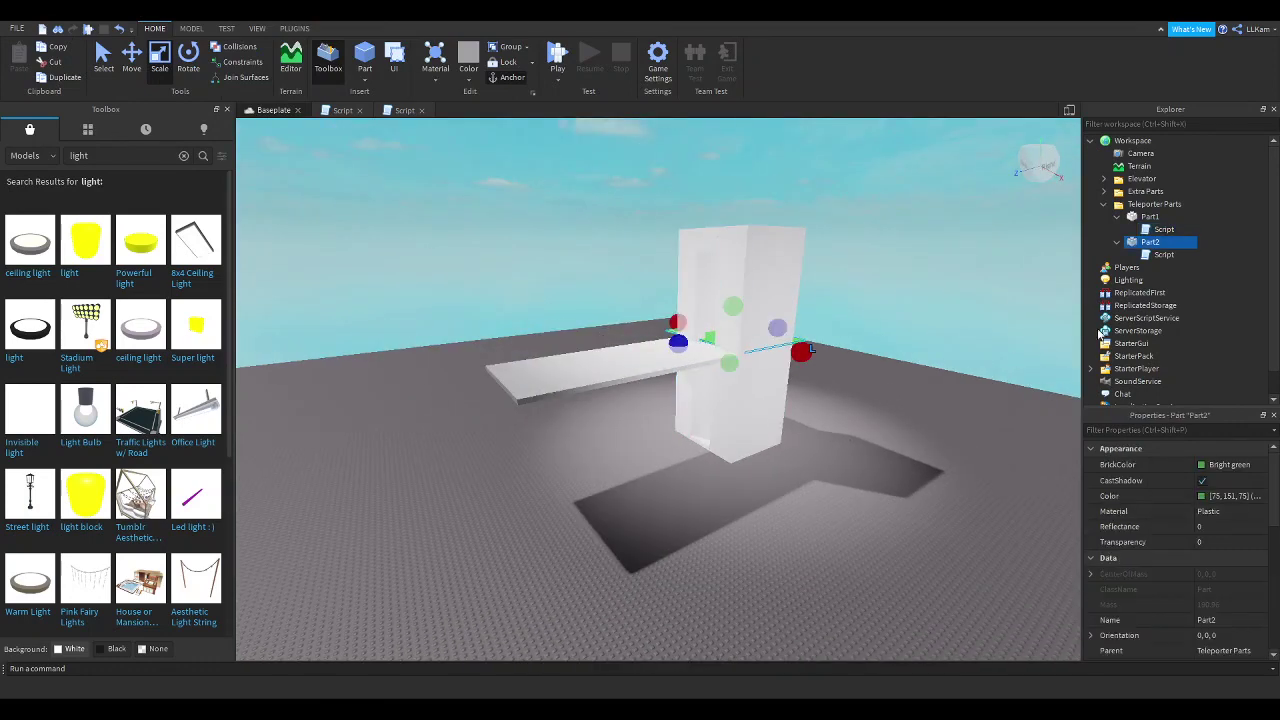
double_click(1164, 254)
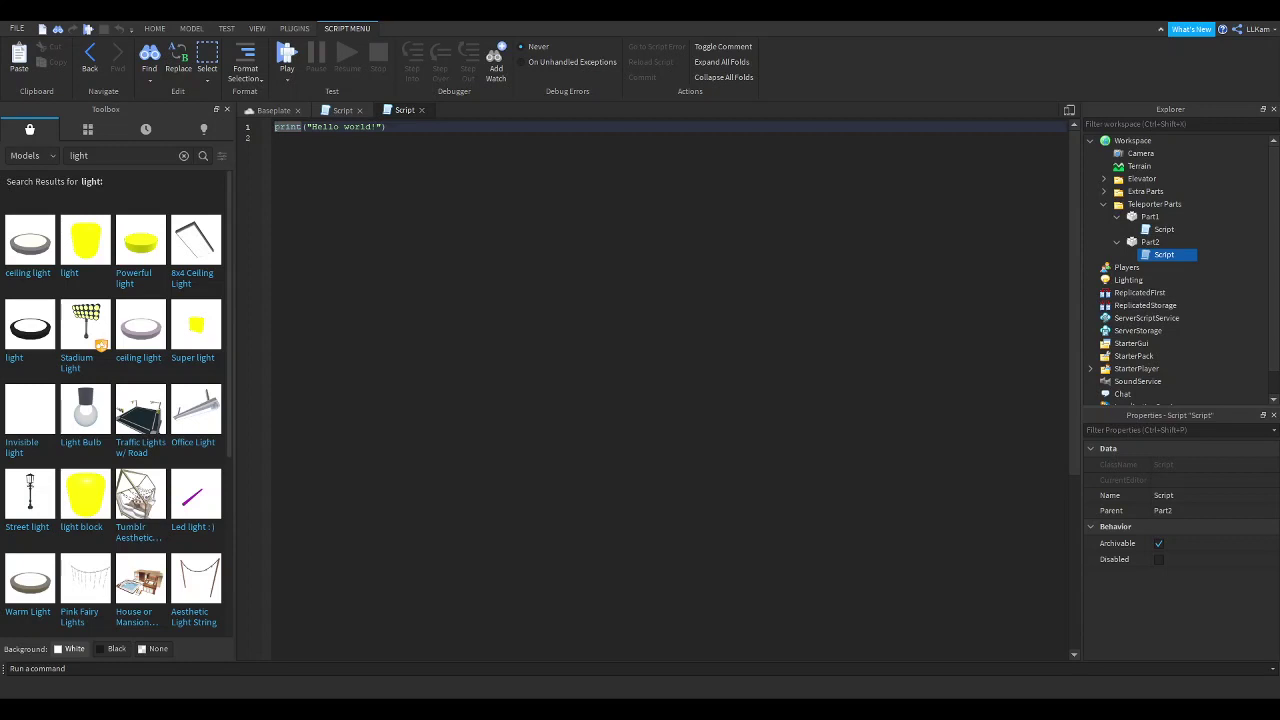
key(ctrl+a)
text(local Teleport = "Part1" function Touch(hit) 	if script.Parent.Locked == false and script.Parent.Parent:findFirstChild(Teleport).Locked == false then script.Parent.Locked = true script.Parent.Parent:findFirstChild(Teleport).Locked = true 		local Pos = script.Parent.Parent:findFirstChild(Teleport) 		hit.Parent:moveTo(Pos.Position) wait(1) script.Parent.Locked = false script.Parent.Parent:findFirstChild(Teleport).Locked = false end end script.Parent.Touched:connect(Touch))
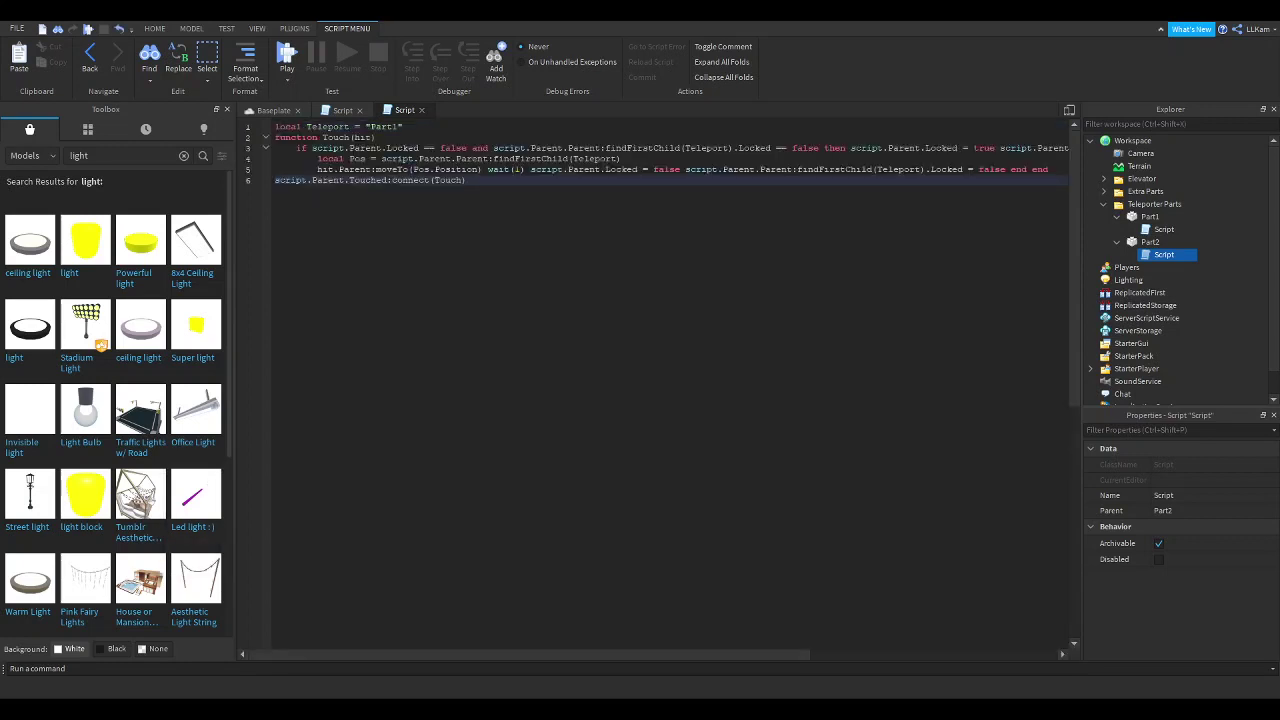
key(ctrl+a)
click(471, 206)
click(285, 110)
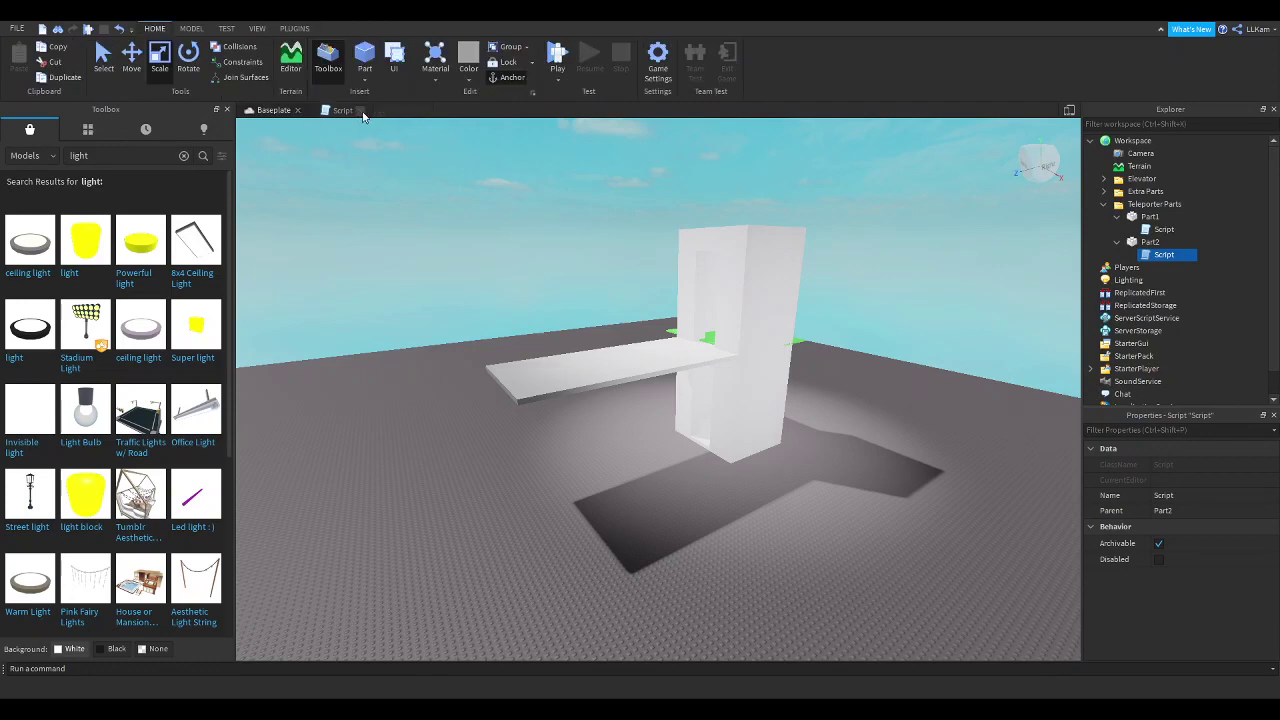
- Close the finished Part2 script, clear the selection, and start a playtest of the place
right_drag(660, 393, 677, 394)
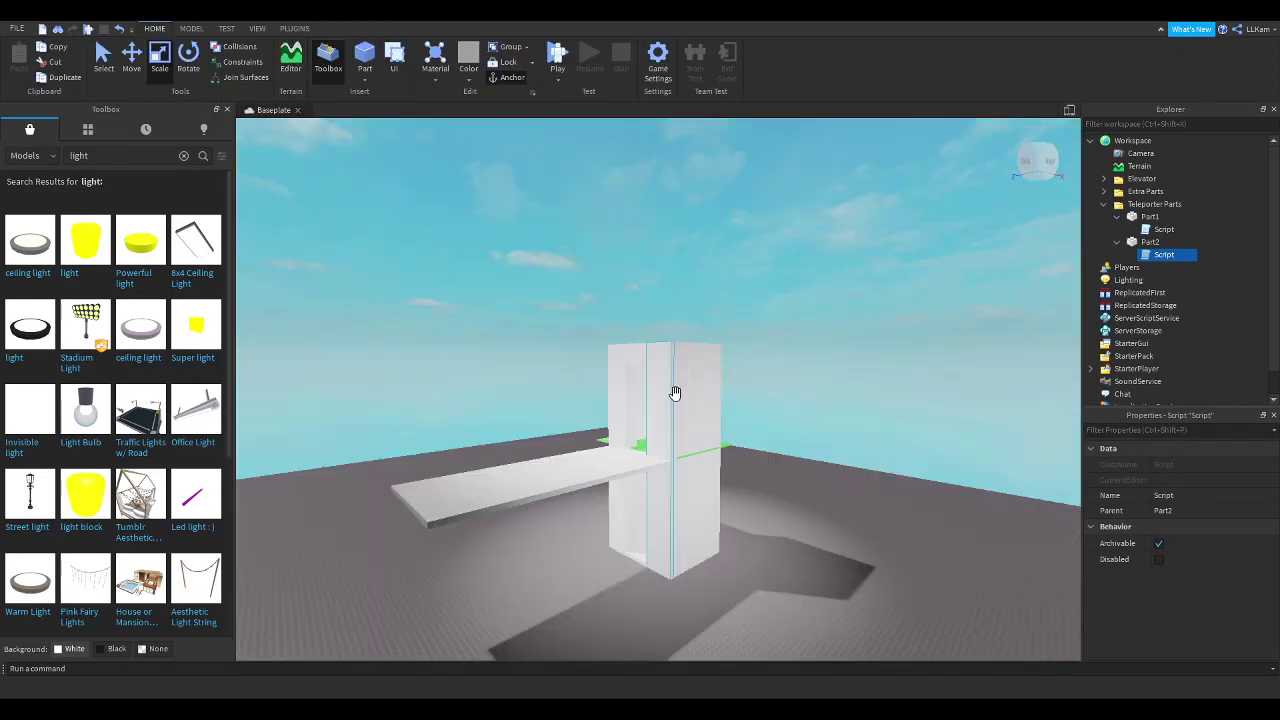
click(818, 576)
right_drag(818, 576, 662, 441)
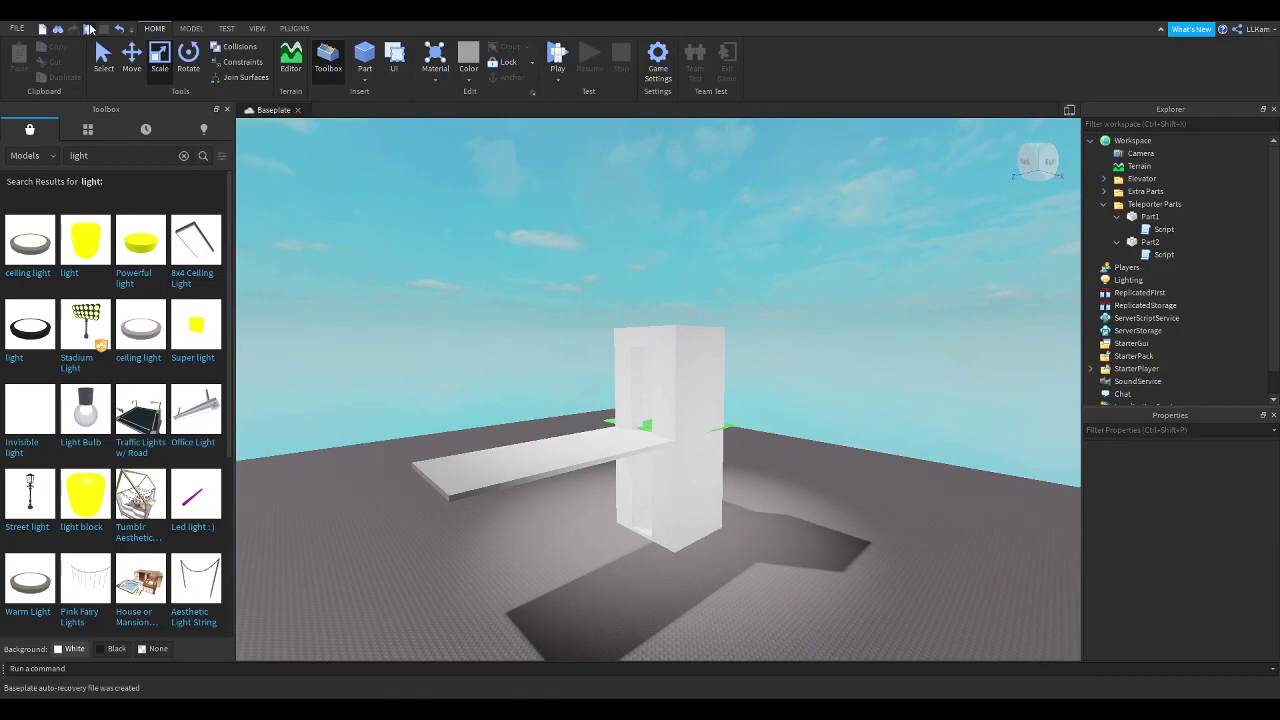
click(89, 28)
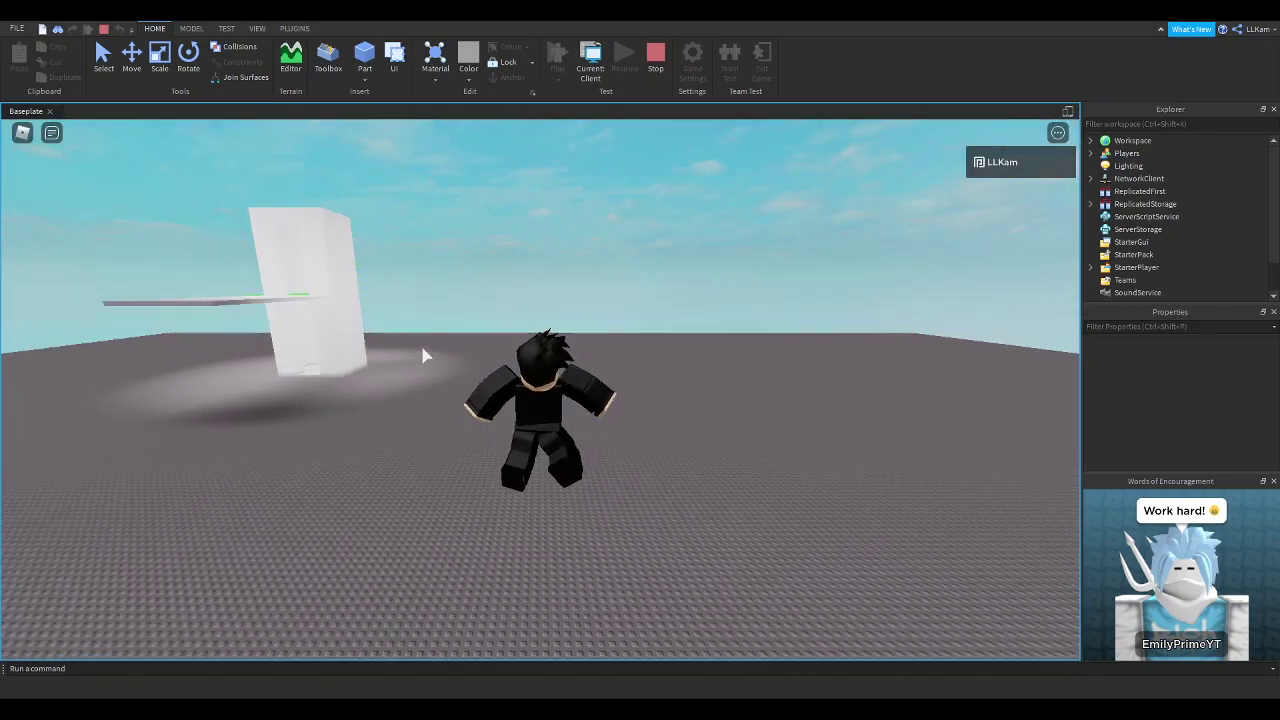
- Walk the avatar across the baseplate towards the elevator tower in the playtest
right_drag(424, 356, 423, 355)
key(w)
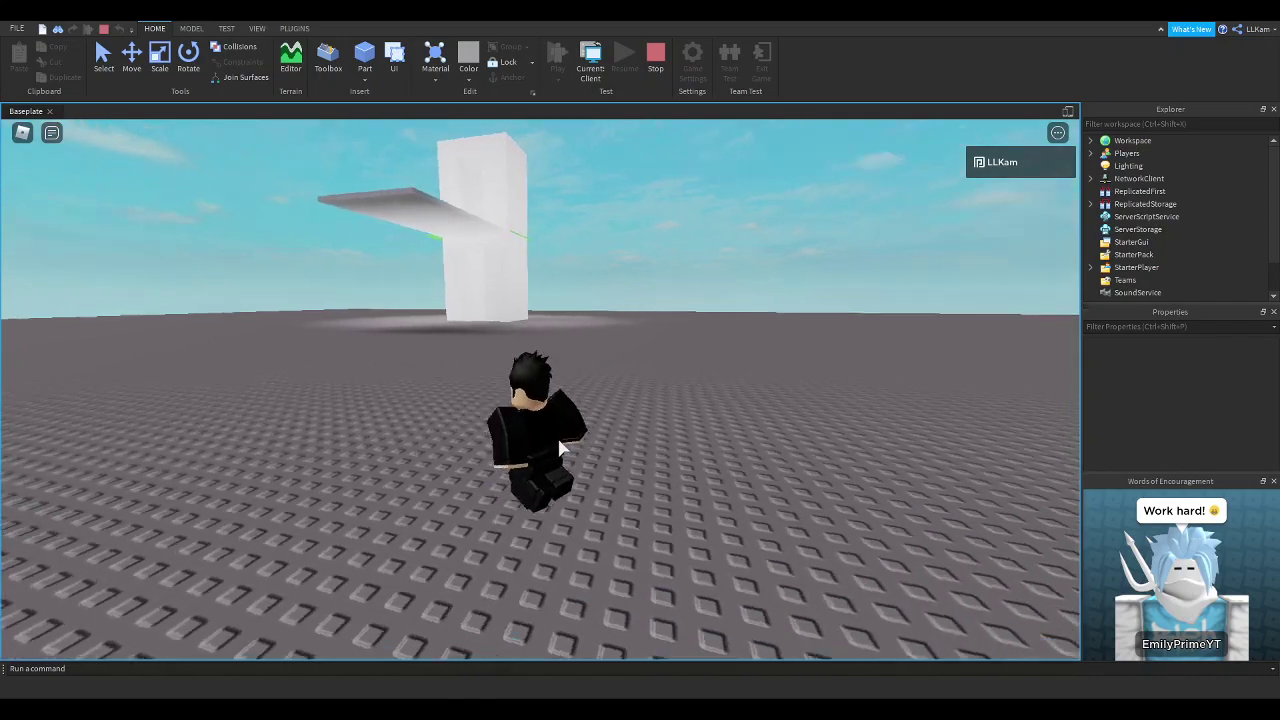
key(shift)
key(shift)
key(w)
key(a)
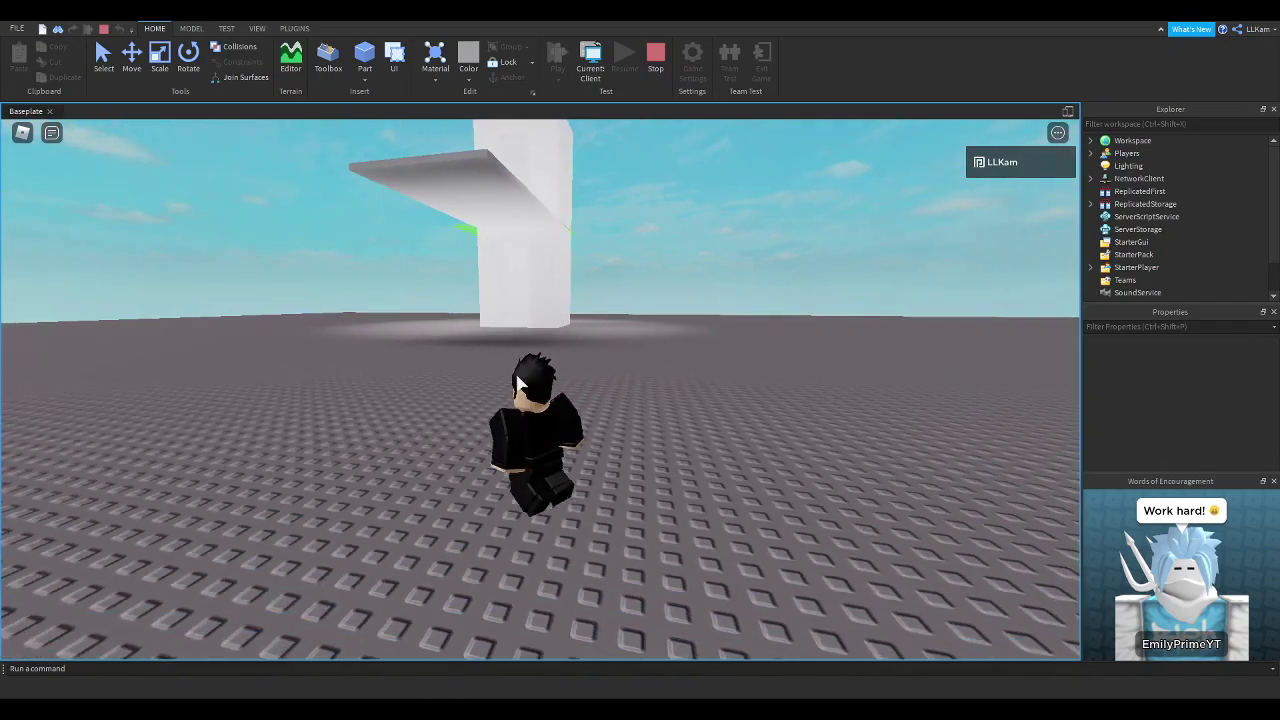
key(w)
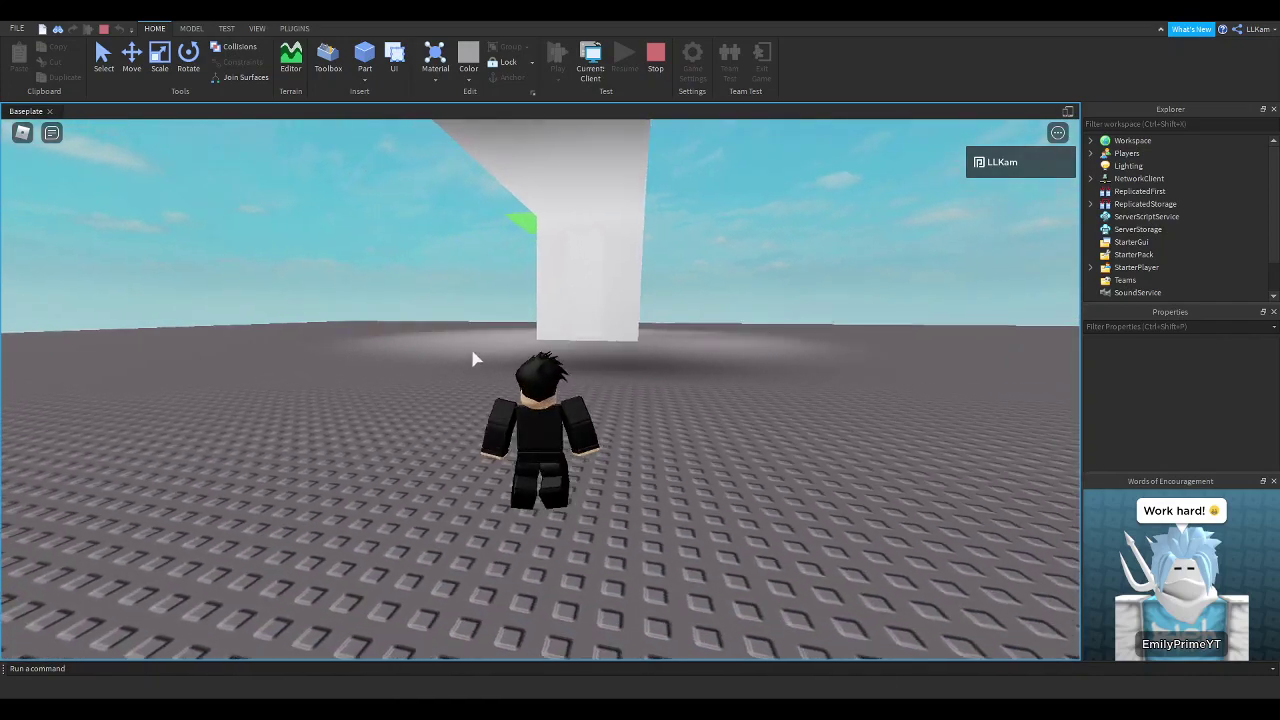
key(w)
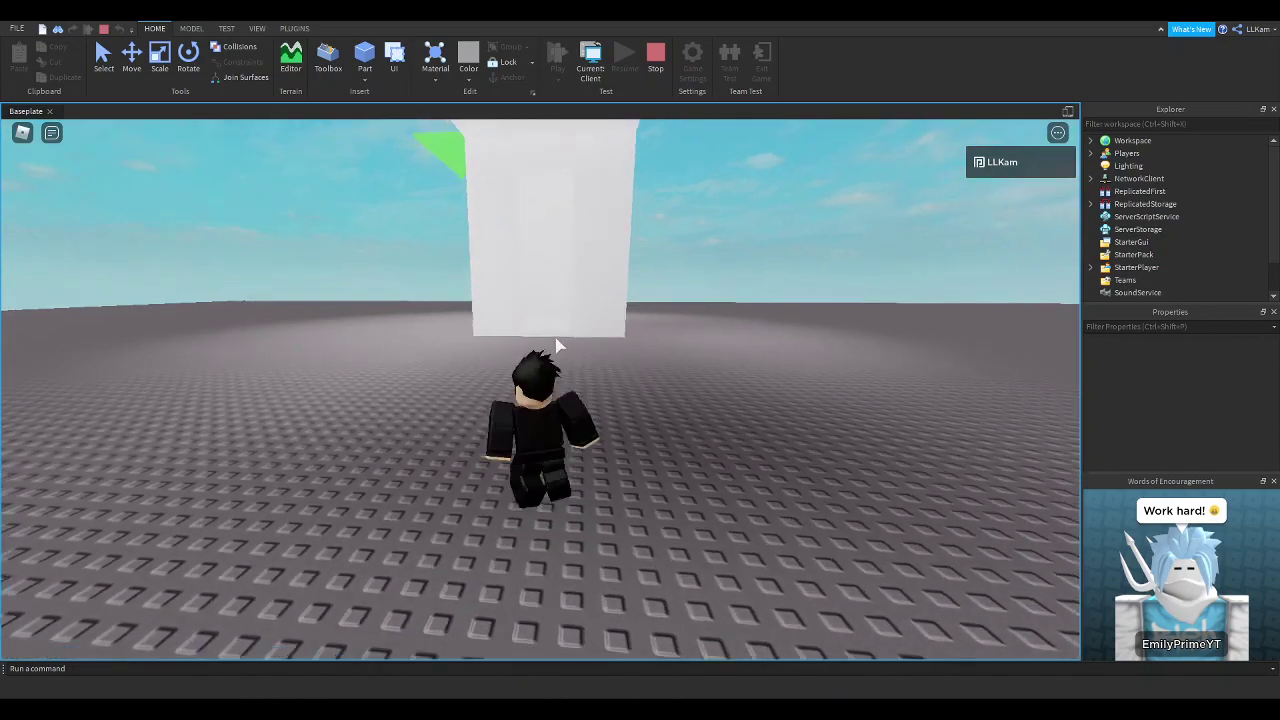
- Enter the tower's ground floor with the avatar to test the teleport to the upper floor
key(shift)
key(w)
key(shift)
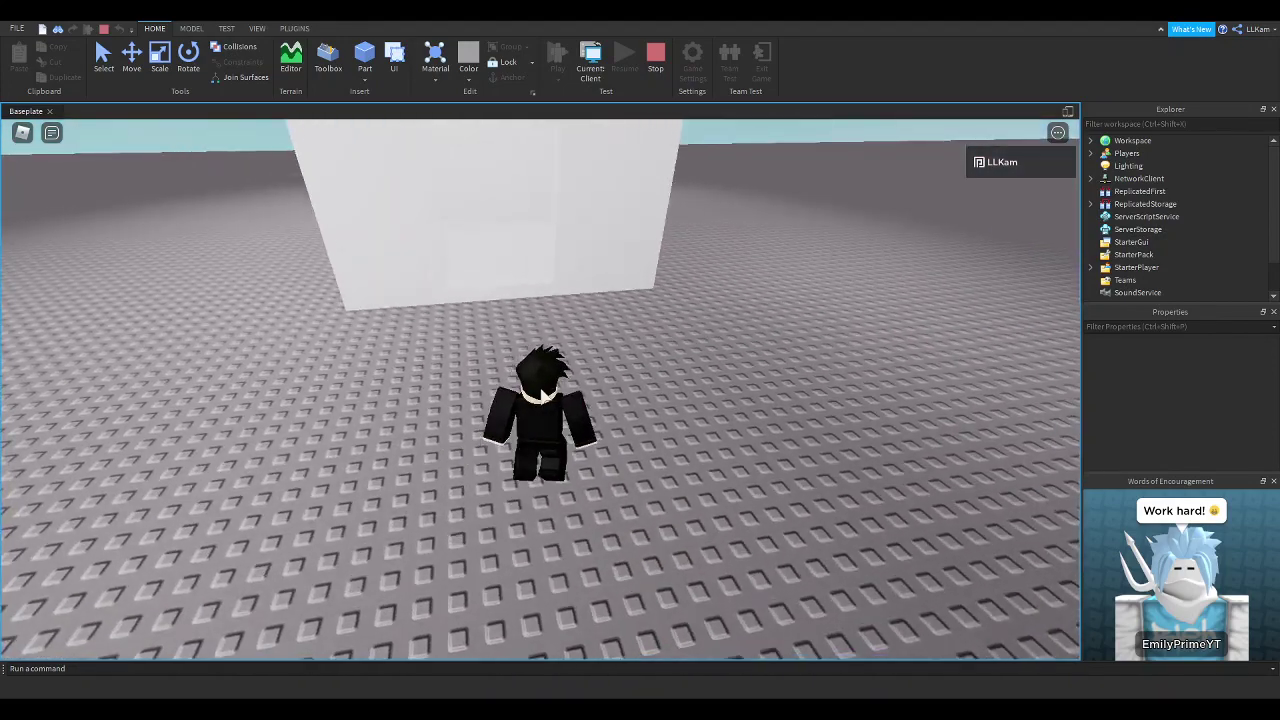
right_drag(540, 390, 541, 397)
key(w)
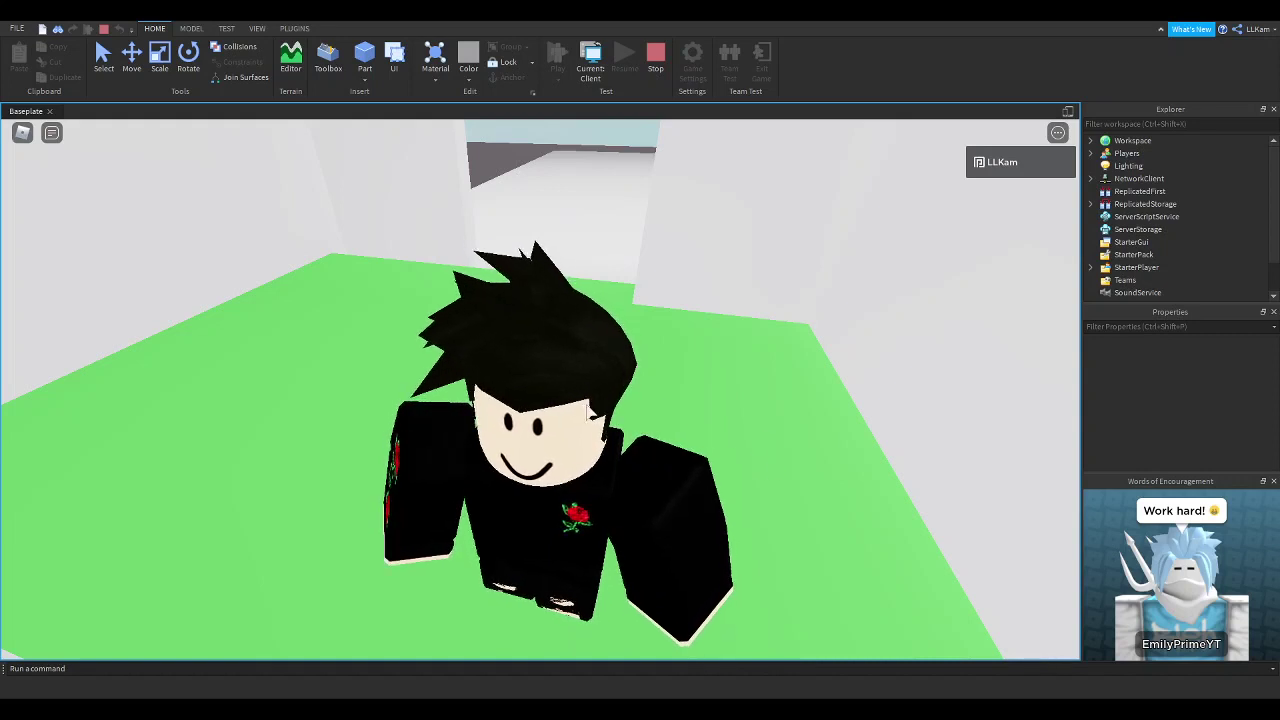
- Walk the avatar off the green upper pad and out onto the white walkway
key(w)
key(w)
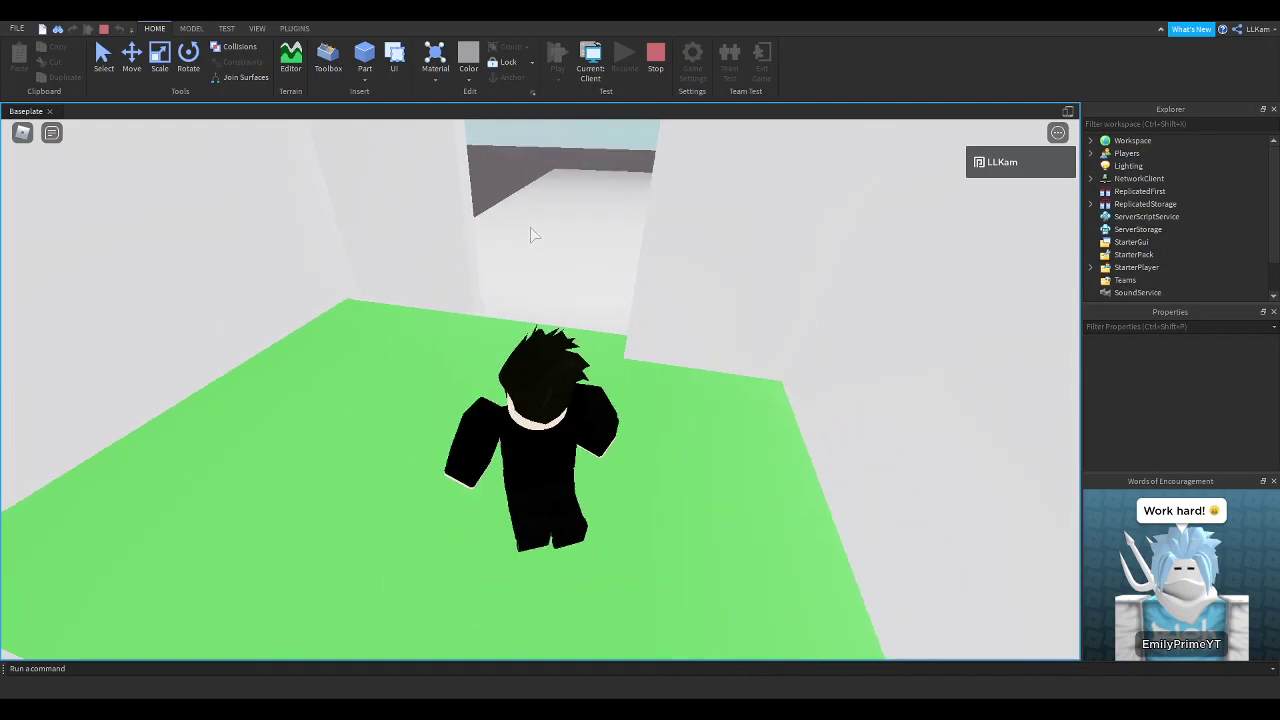
key(w)
key(w)
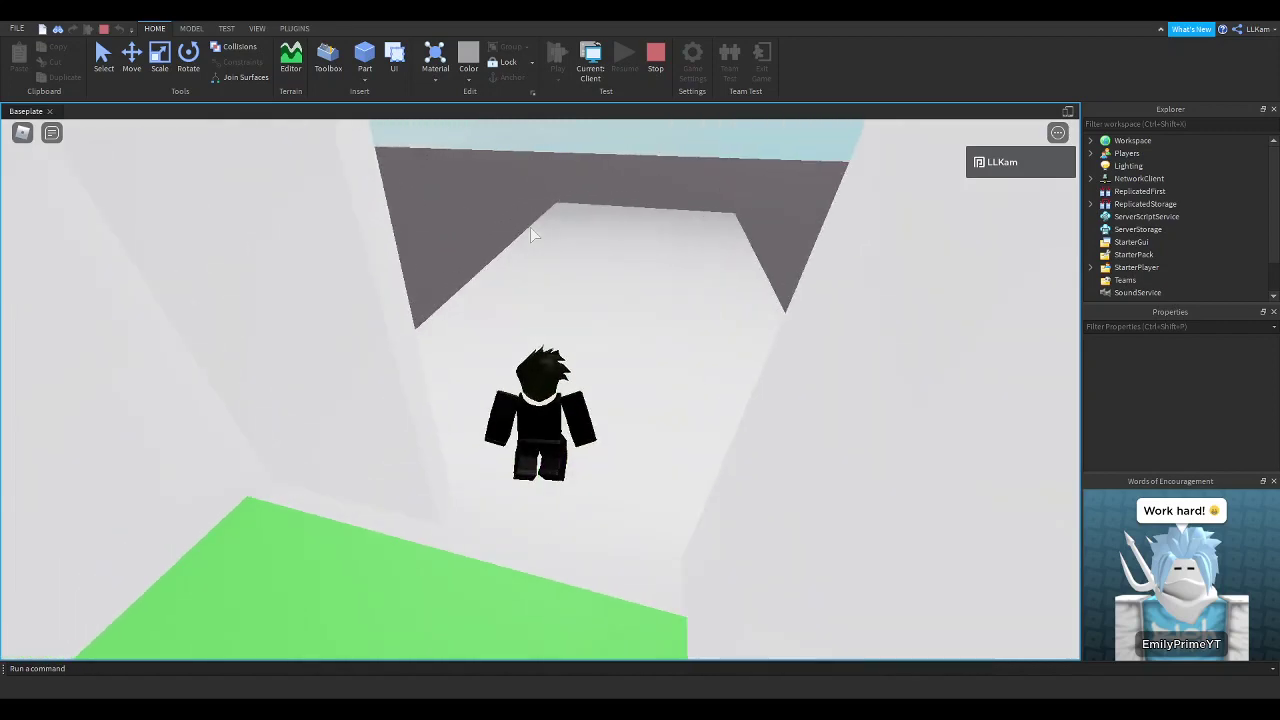
key(d)
right_drag(531, 228, 586, 272)
key(w)
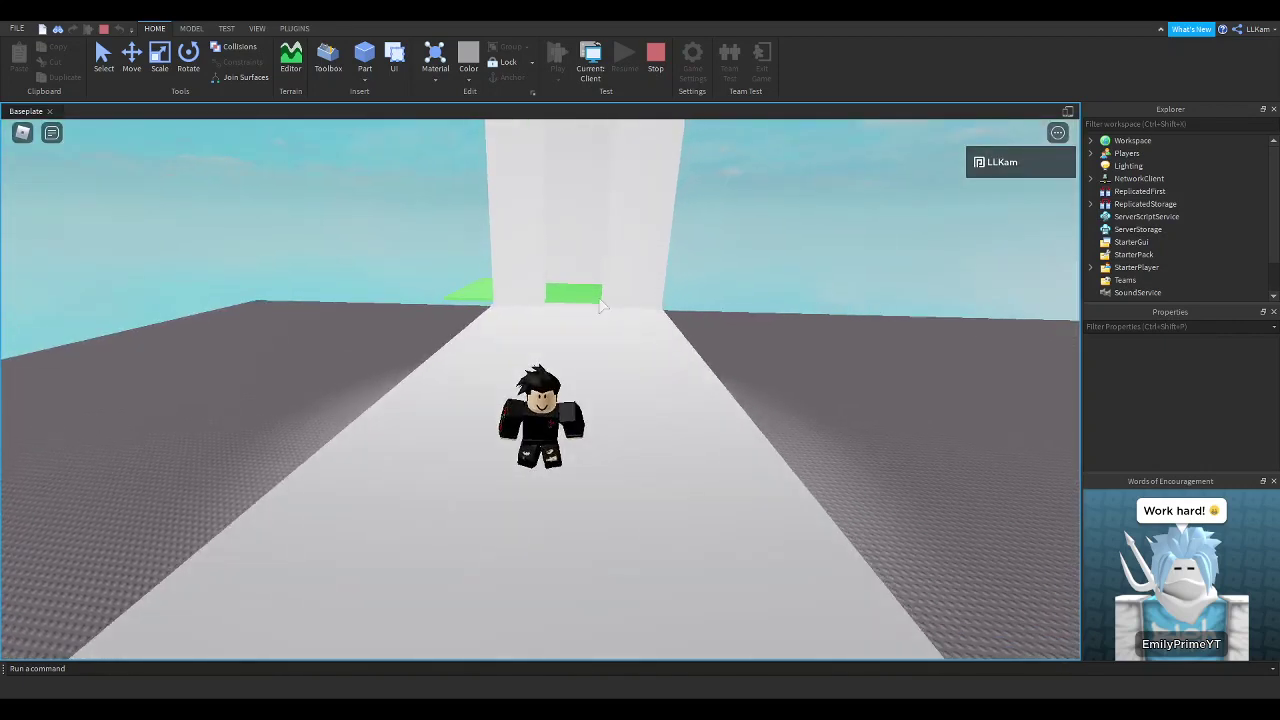
- Return the avatar along the walkway to the tower's upper doorway to test the green pad
key(w)
right_drag(599, 305, 597, 297)
scroll(599, 305, up, 1)
key(w)
key(s)
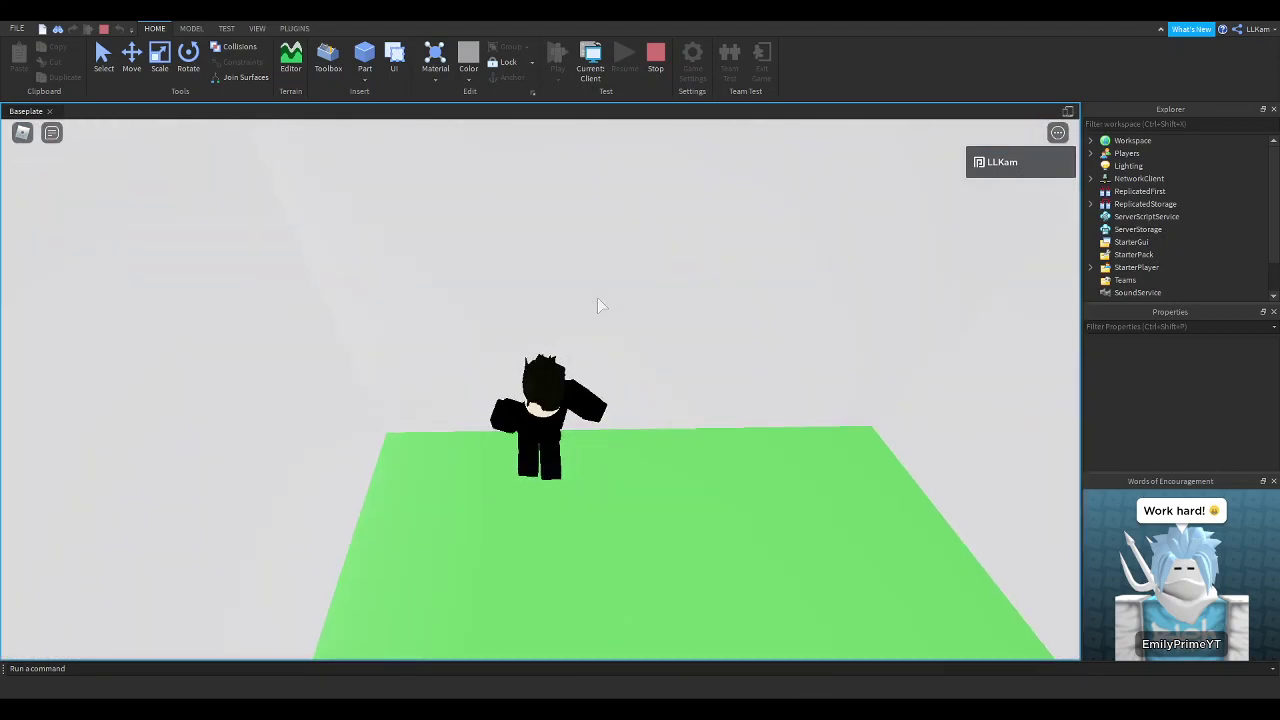
key(a)
key(w)
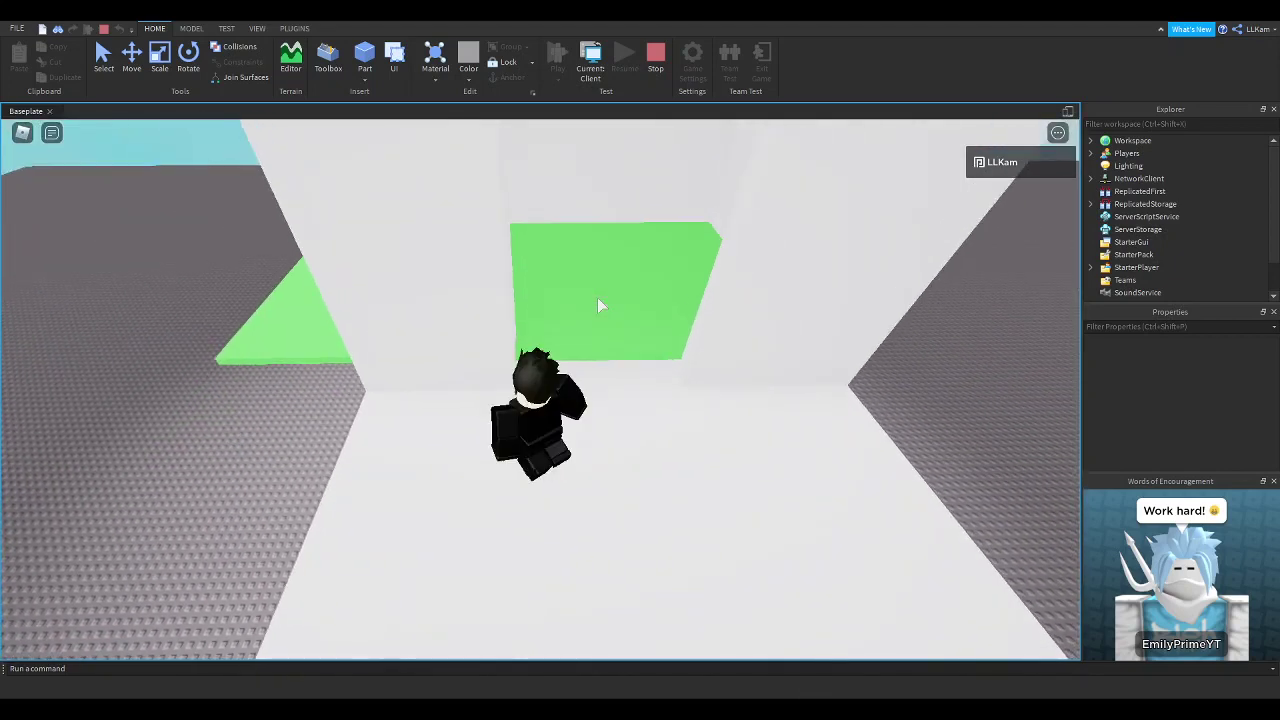
- Test the trip in both directions by leaving the ground floor and re-entering it to reach the upper pad
key(s)
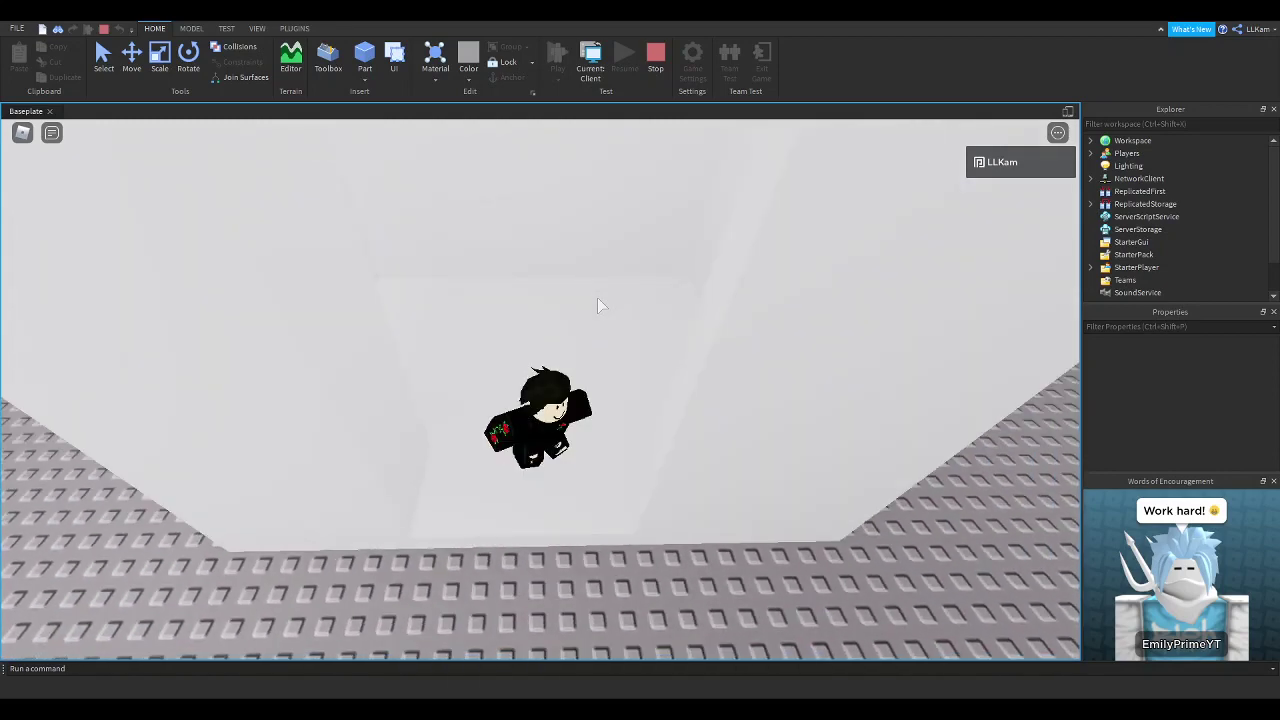
key(w)
key(a)
key(d)
key(s)
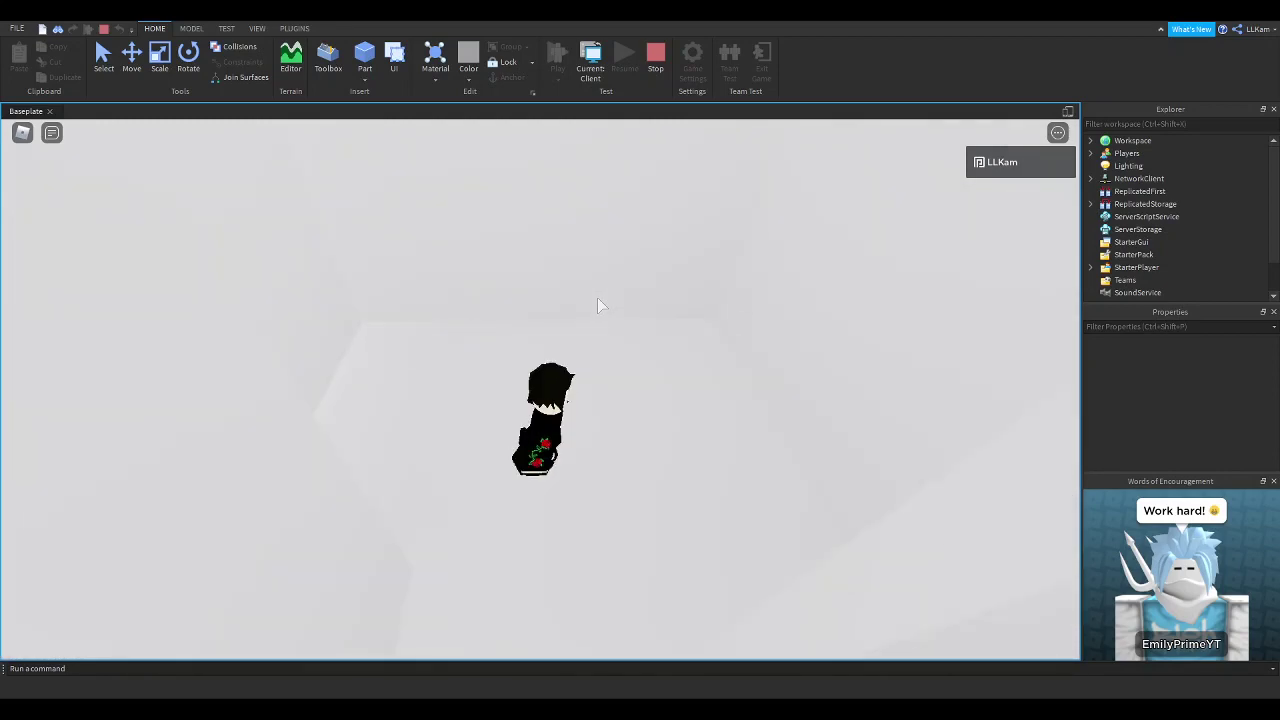
key(w)
key(a)
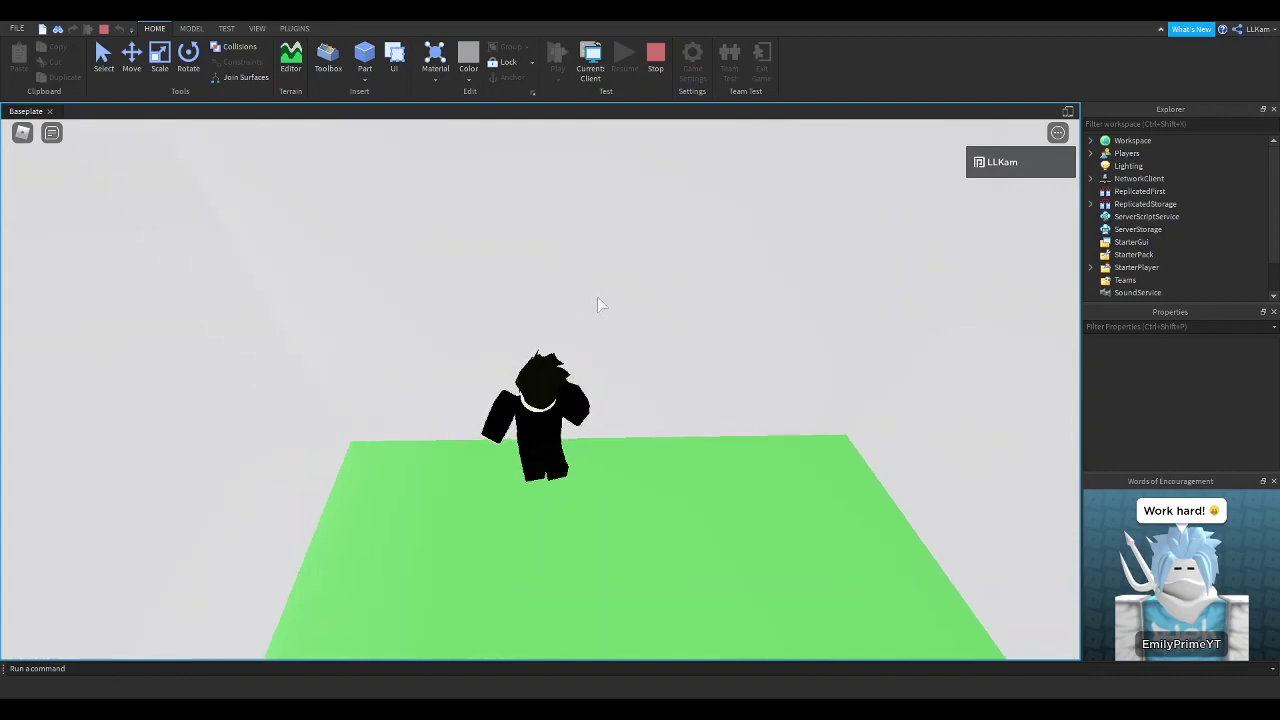
- Walk the avatar out of the upper floor along the walkway and view it facing away from the tower
key(s)
key(w)
right_drag(598, 298, 598, 298)
key(shift)
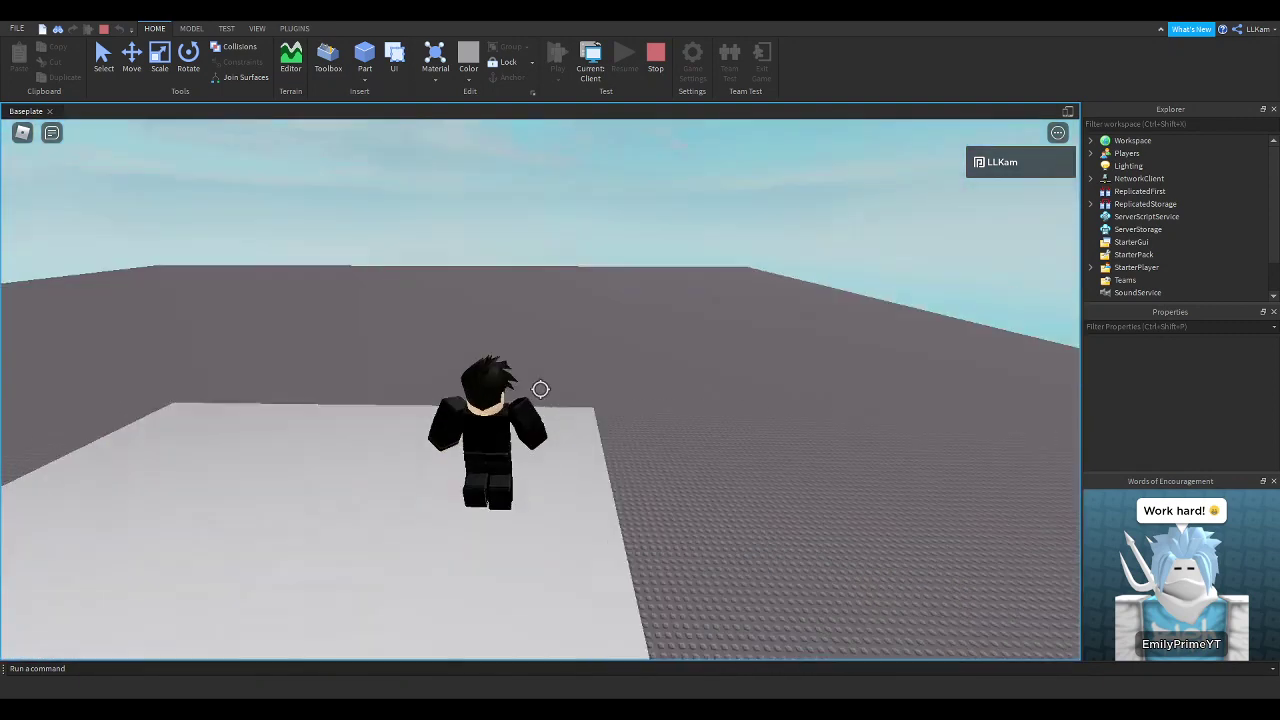
key(d)
key(shift)
right_drag(543, 396, 543, 396)
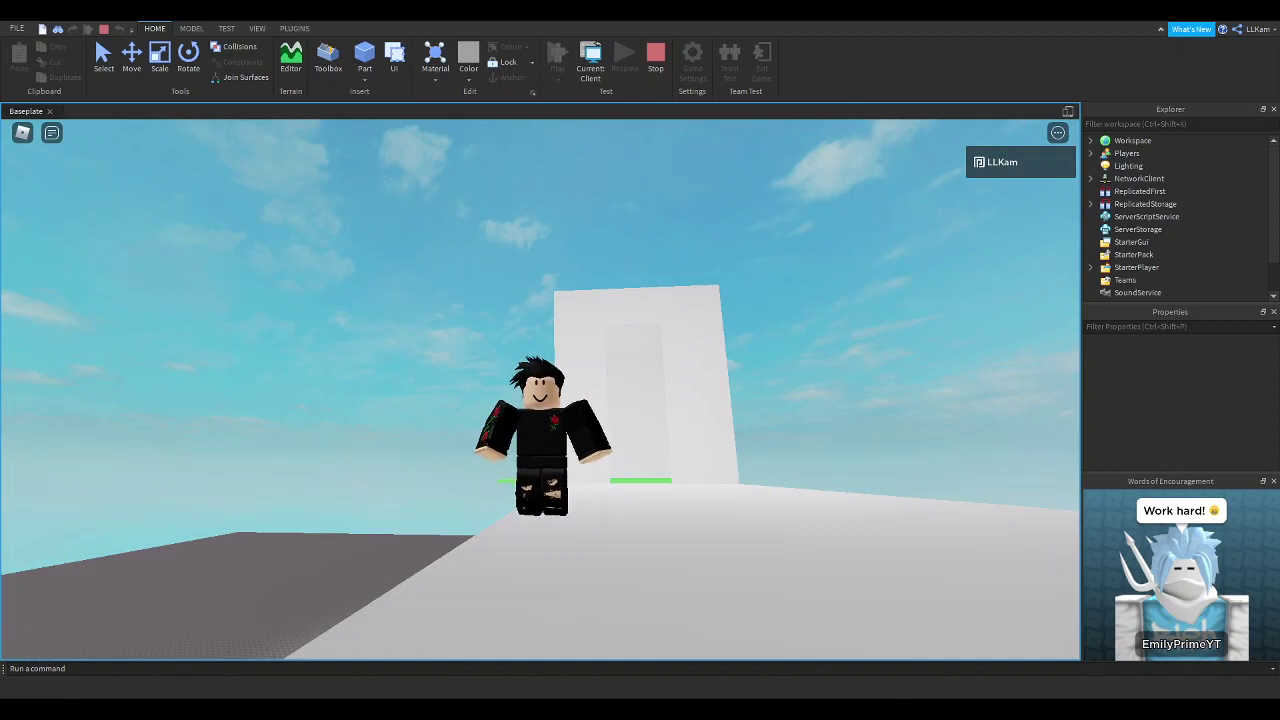
- Position the avatar at the walkway's outer edge and play emote 5 from the emote wheel
key(s)
key(d)
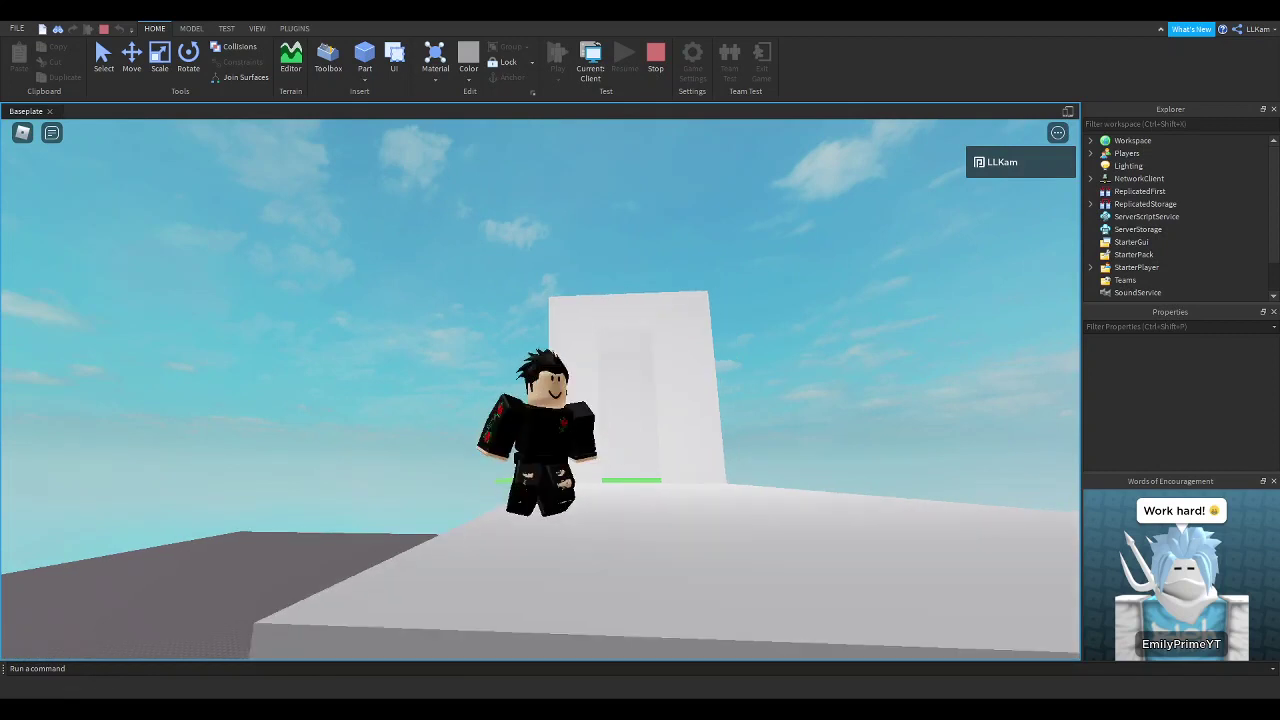
key(w)
key(s)
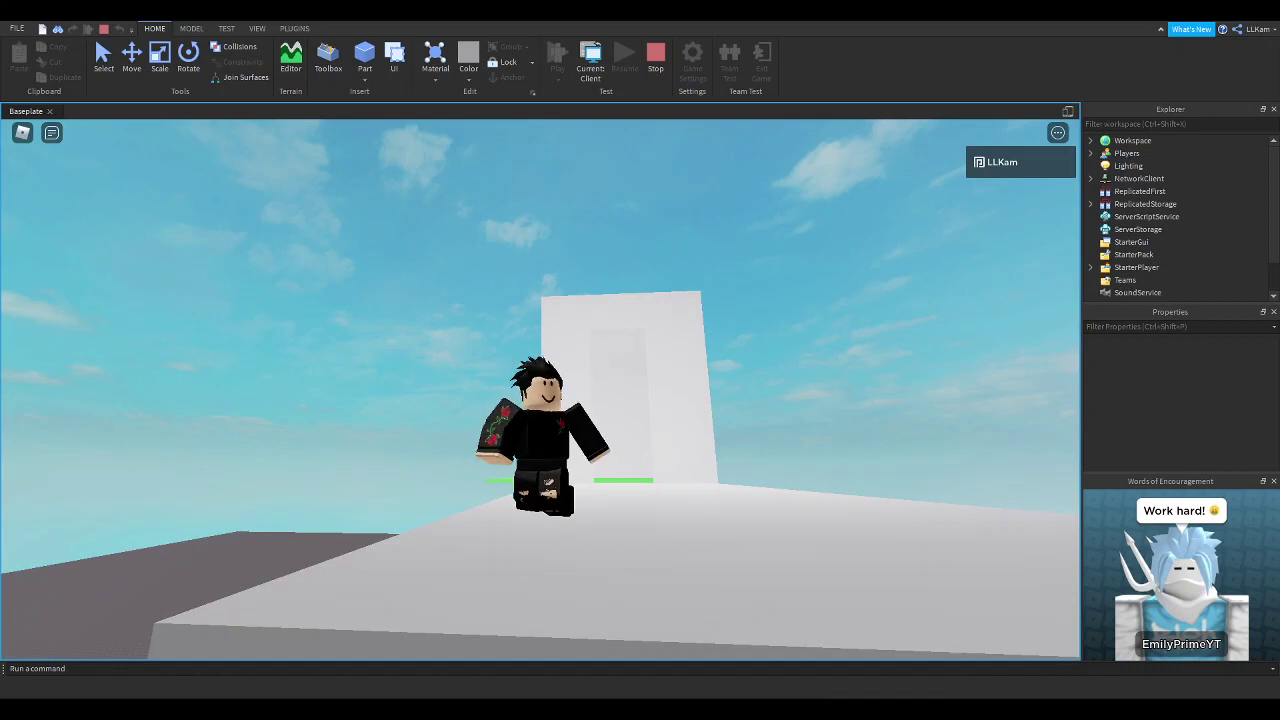
key(s)
key(period)
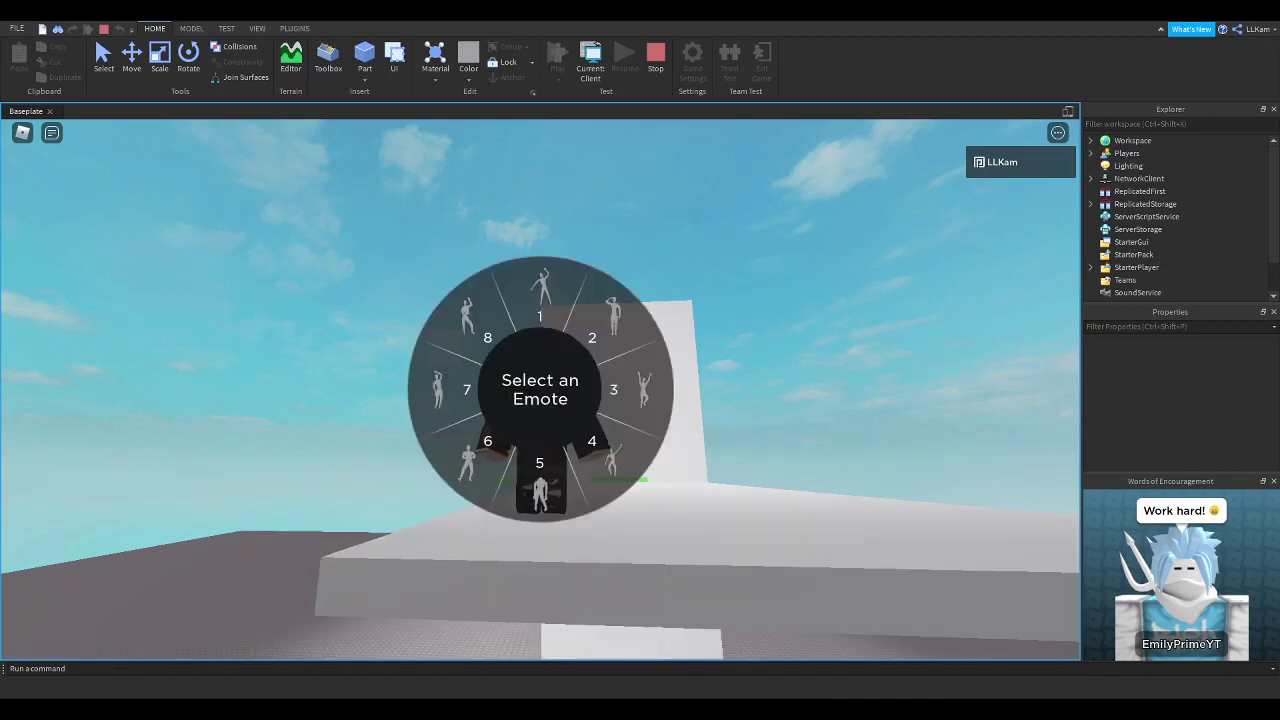
key(period)
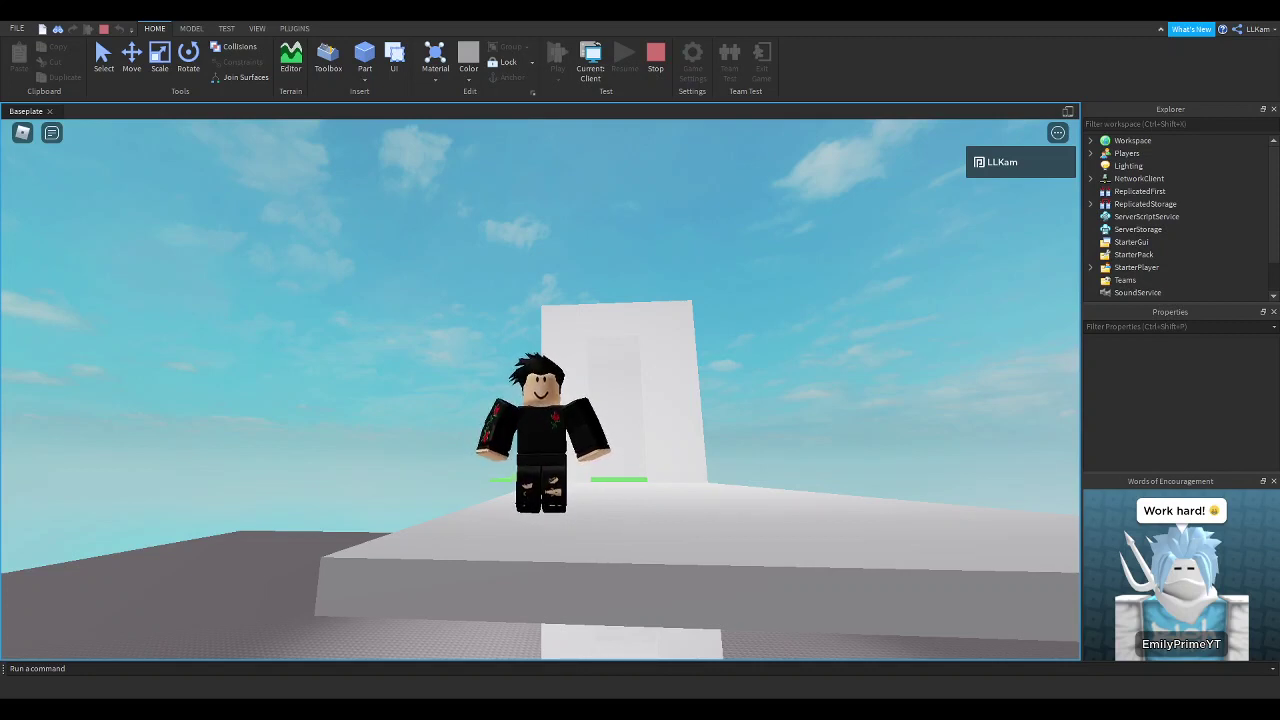
key(period)
key(5)
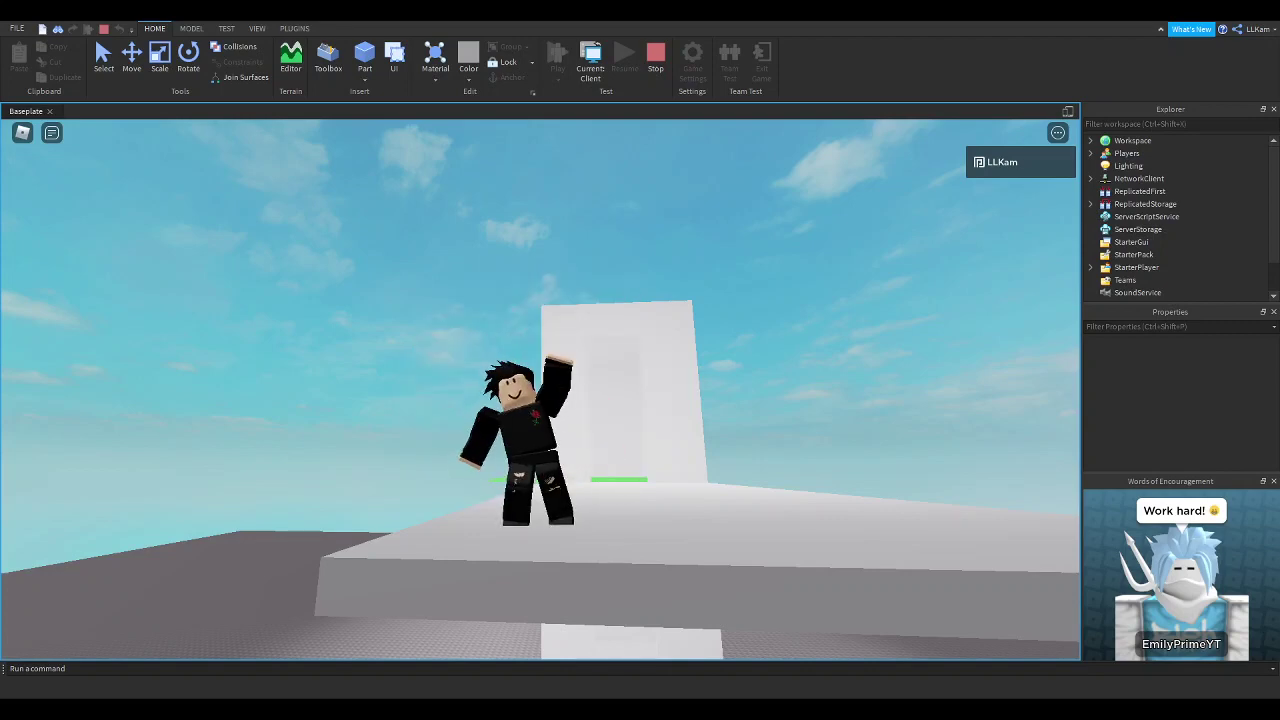